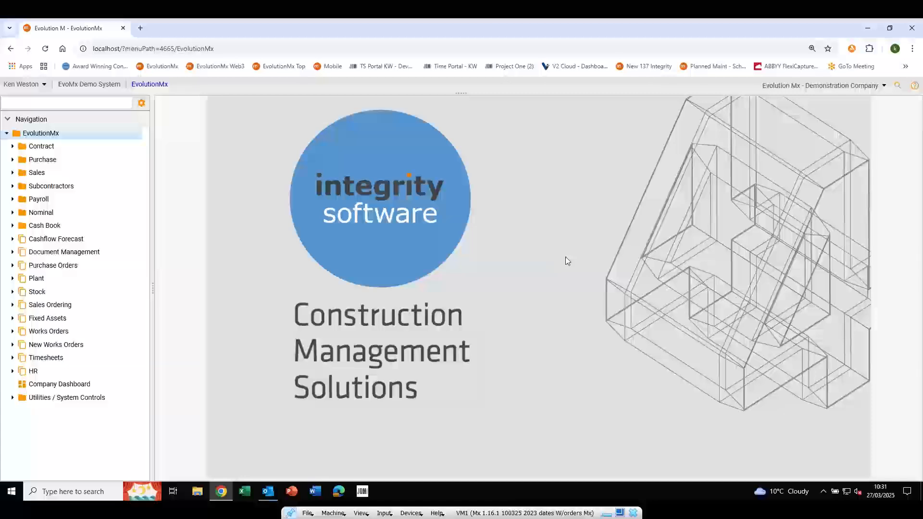
Expand the Subcontractors module and review the functions in its CIS (UK) and RCT (Ireland) folders
{"action": "left_click", "coordinate": [13, 186]}
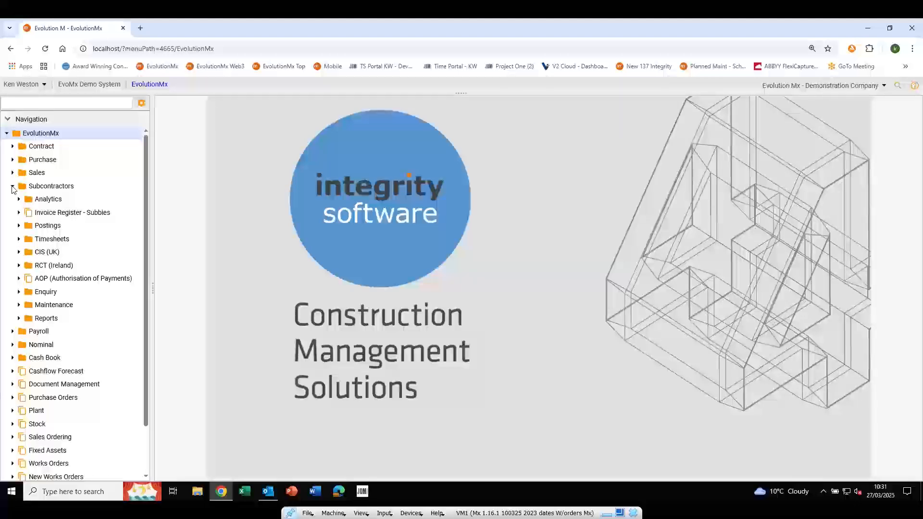
{"action": "left_click", "coordinate": [19, 252]}
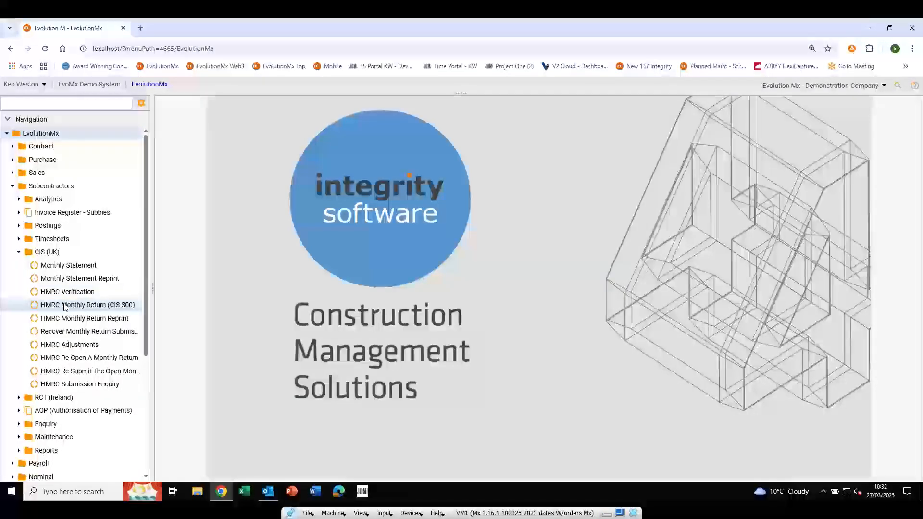
{"action": "left_click", "coordinate": [19, 252]}
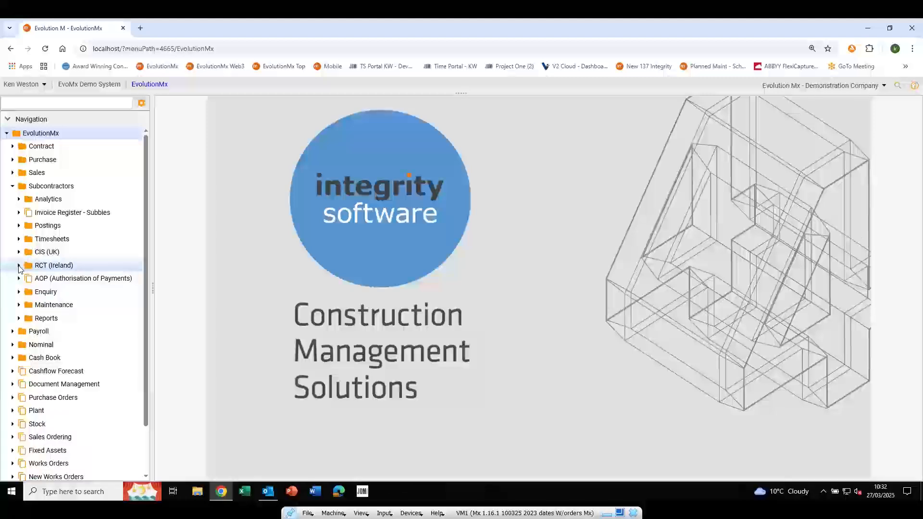
{"action": "left_click", "coordinate": [19, 266]}
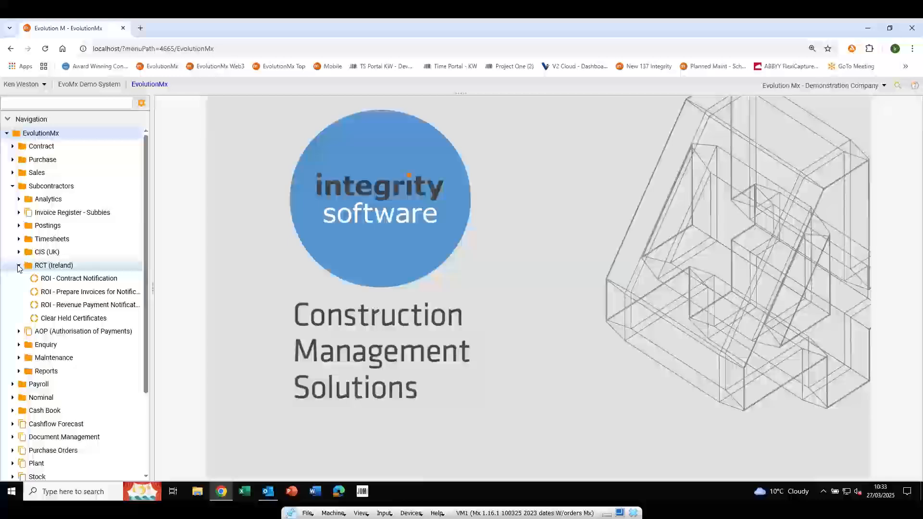
{"action": "left_click", "coordinate": [19, 265]}
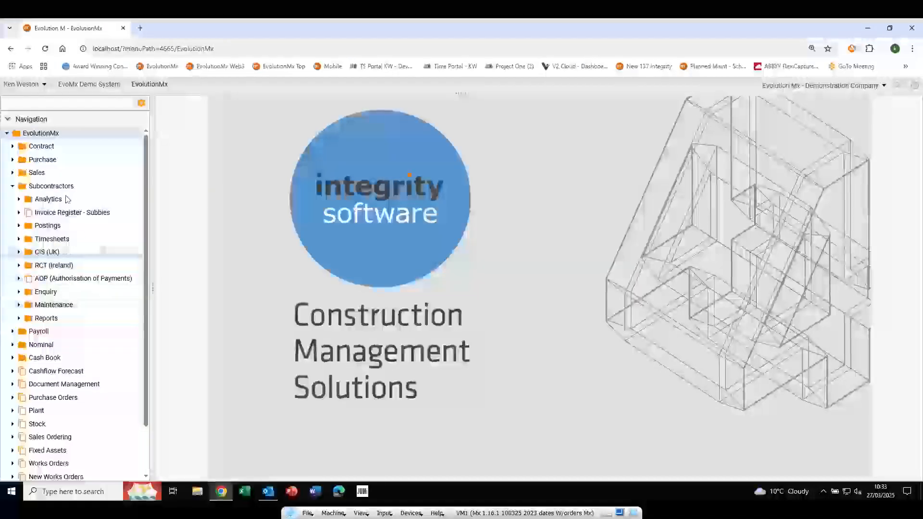
Open the Subcontractor Dashboard and look at its tile editing mode before returning to the normal view
{"action": "left_click", "coordinate": [50, 186]}
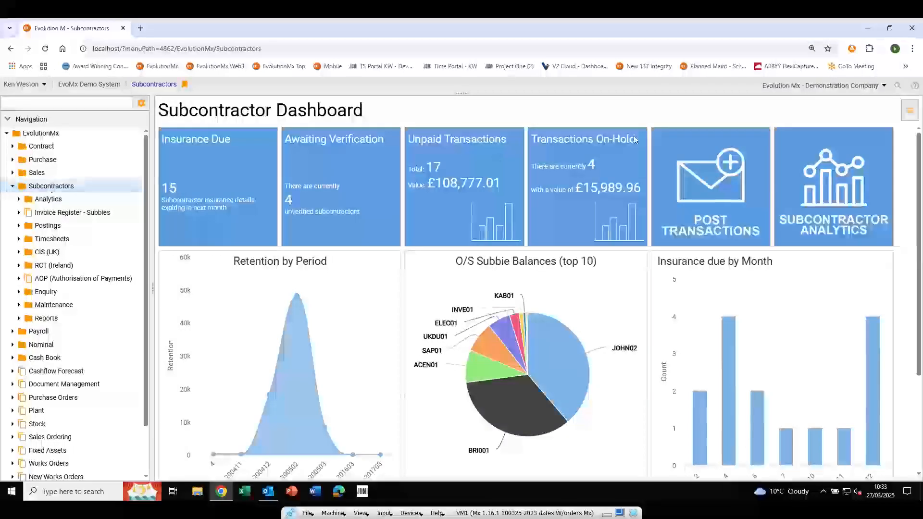
{"action": "left_click", "coordinate": [910, 113]}
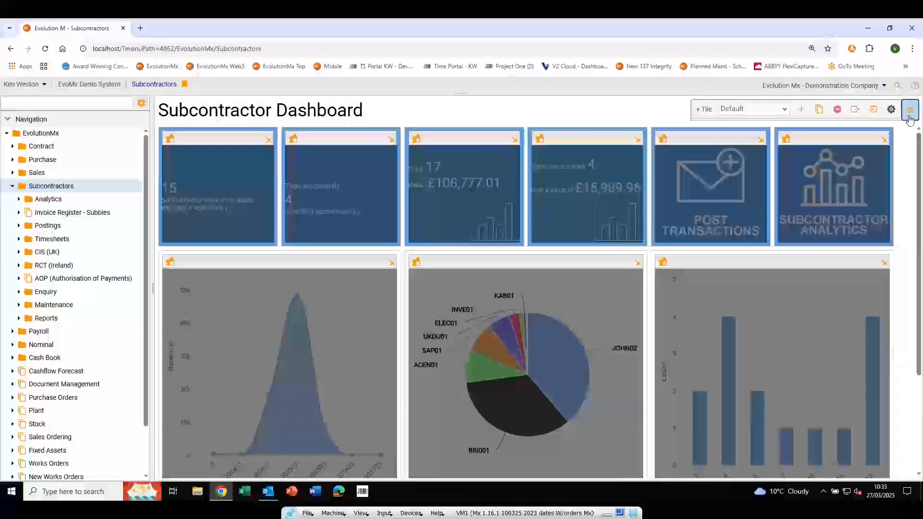
{"action": "left_click", "coordinate": [909, 118]}
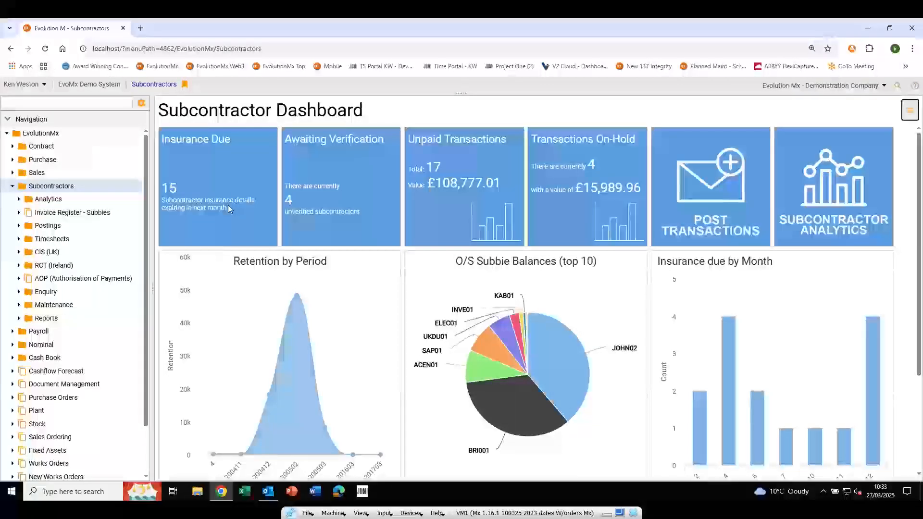
Open the Insurance Due list from the dashboard and add the Email Address column to it
{"action": "left_click", "coordinate": [217, 172]}
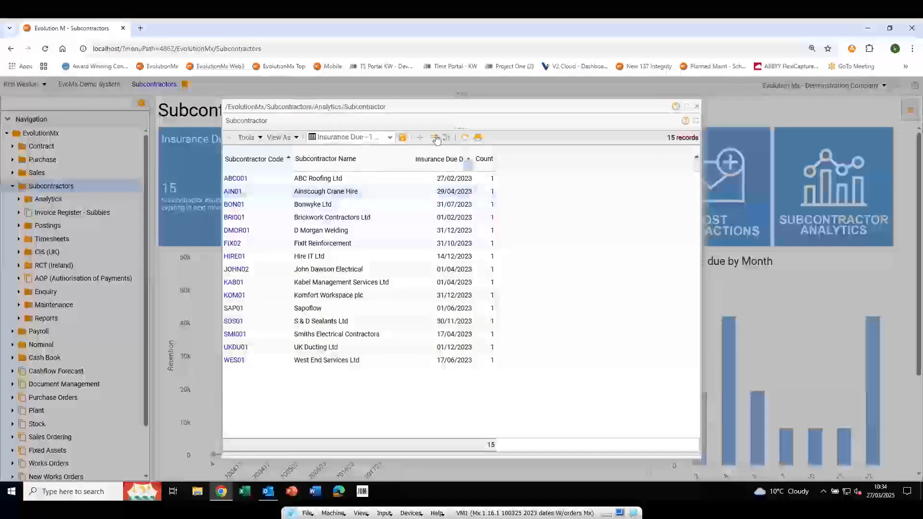
{"action": "left_click", "coordinate": [420, 138]}
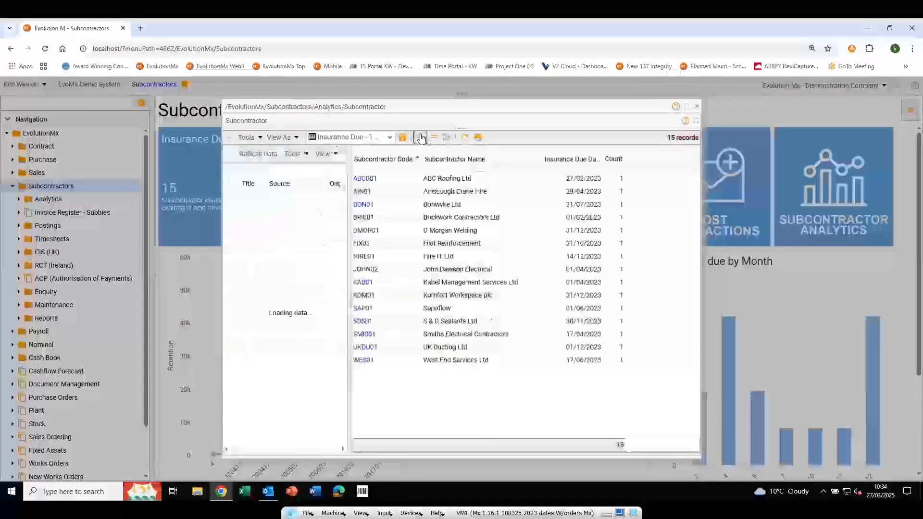
{"action": "left_click_drag", "start_coordinate": [344, 219], "coordinate": [354, 295]}
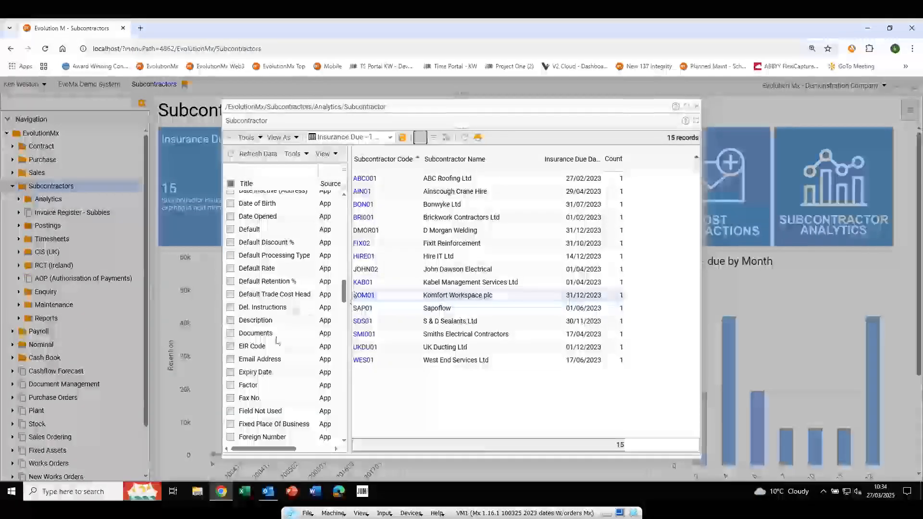
{"action": "left_click", "coordinate": [250, 359]}
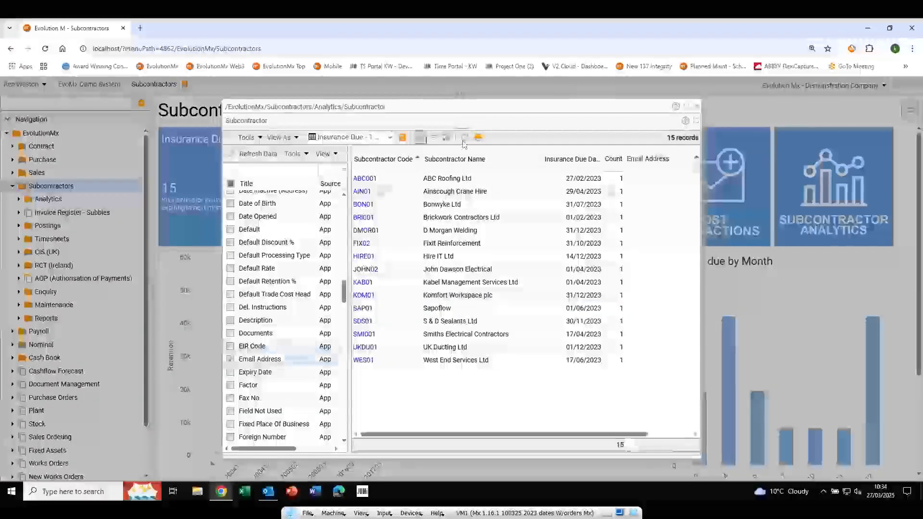
{"action": "left_click", "coordinate": [421, 137]}
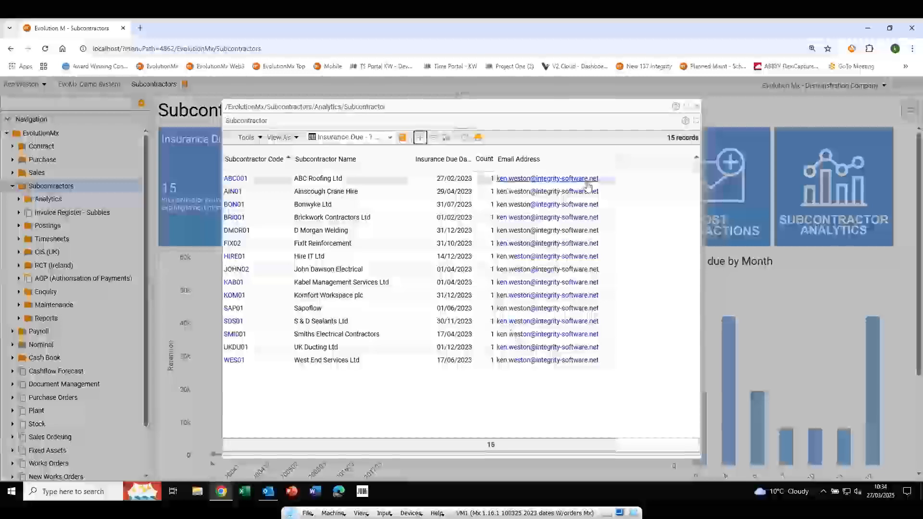
Save the list as a new view for all users, adding the user's first name after "Insurance Due - 1 Month", and close the list
{"action": "left_click", "coordinate": [404, 138]}
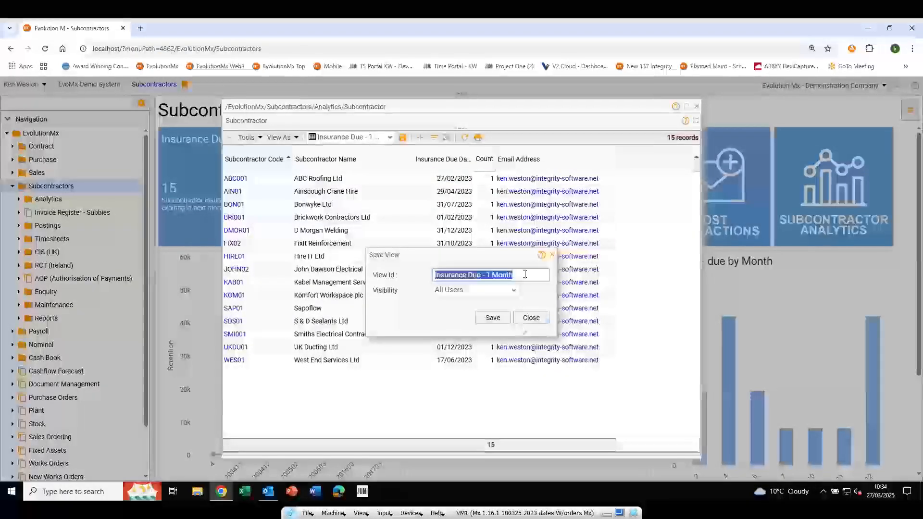
{"action": "left_click", "coordinate": [523, 275]}
{"action": "type", "text": "Ken"}
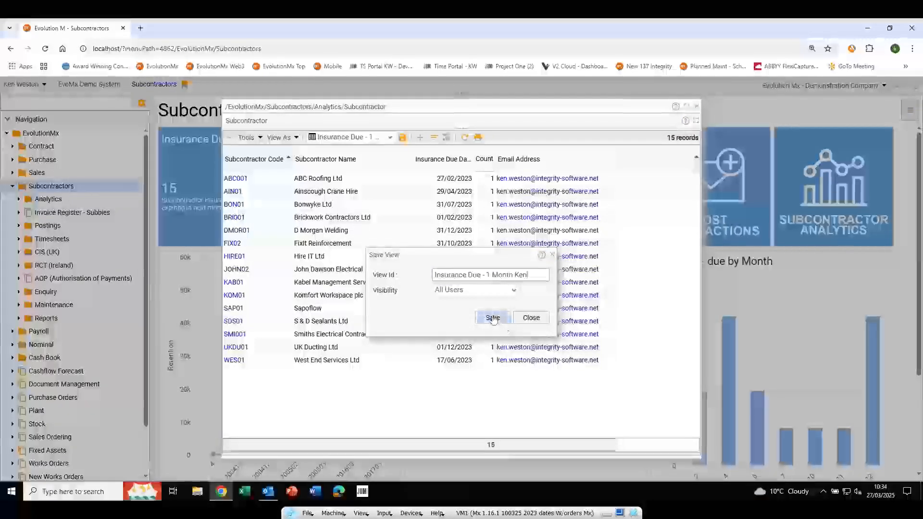
{"action": "left_click", "coordinate": [492, 318]}
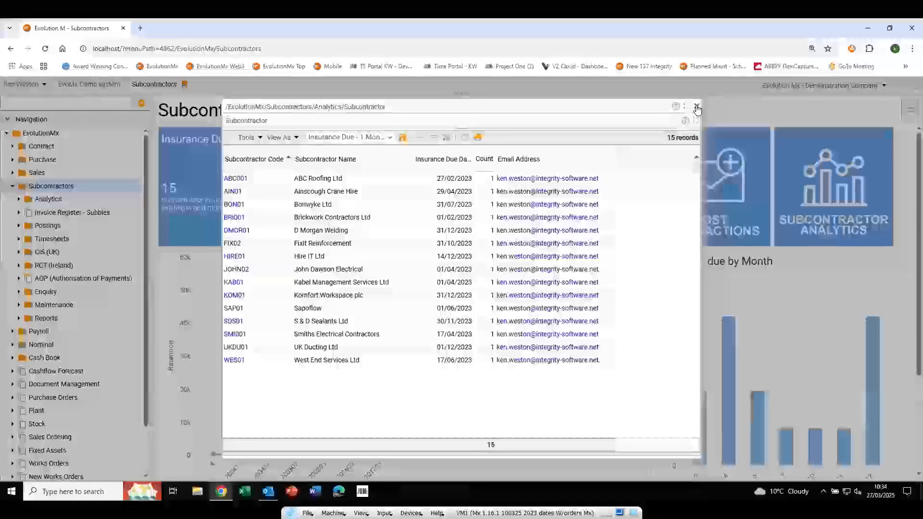
{"action": "left_click", "coordinate": [697, 106]}
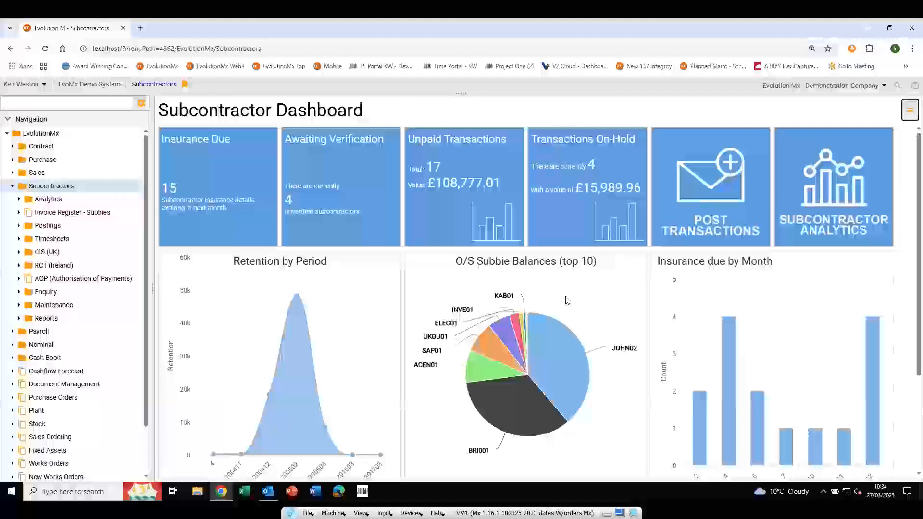
Drill from the O/S Subbie Balances chart into the Electric Systems Ltd subcontractor record and open its document list
{"action": "left_click", "coordinate": [548, 300]}
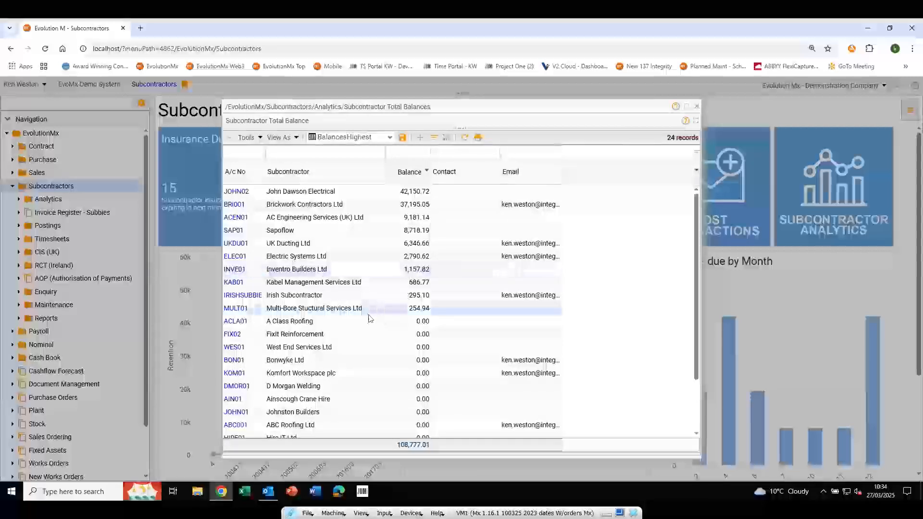
{"action": "left_click", "coordinate": [237, 258]}
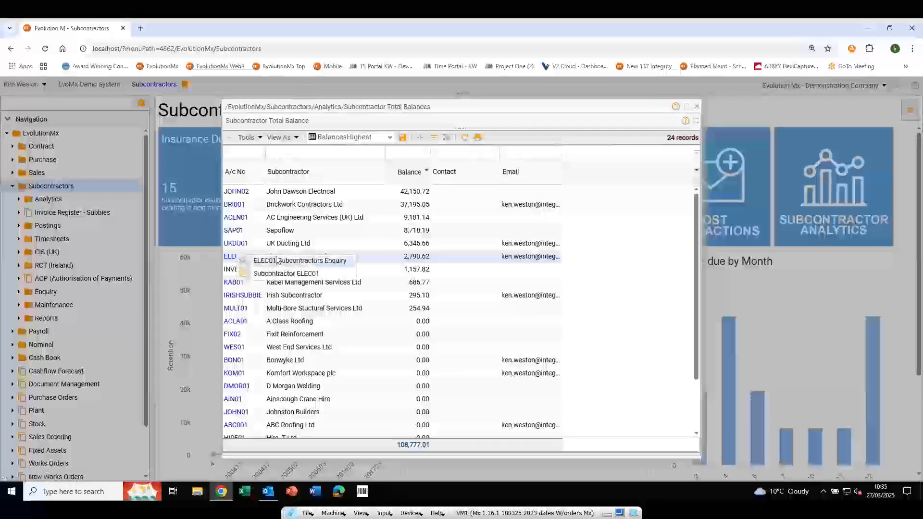
{"action": "left_click", "coordinate": [271, 274]}
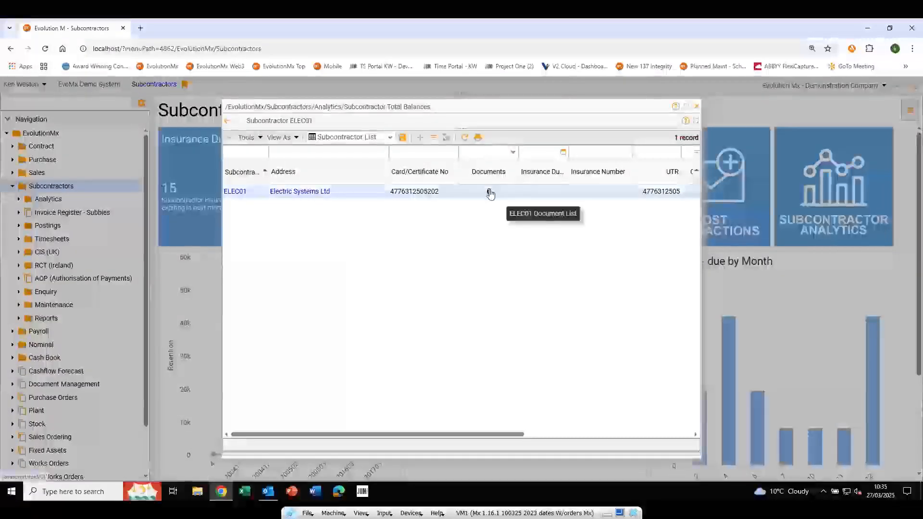
{"action": "left_click", "coordinate": [490, 193]}
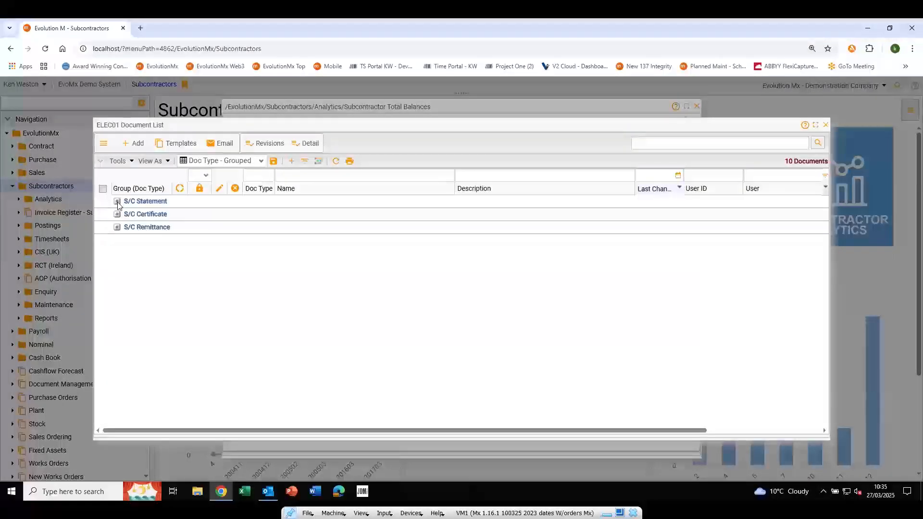
Preview the S/C Statement 00000935.pdf with its details and expand the S/C Certificate group
{"action": "left_click", "coordinate": [117, 202]}
{"action": "left_click", "coordinate": [308, 143]}
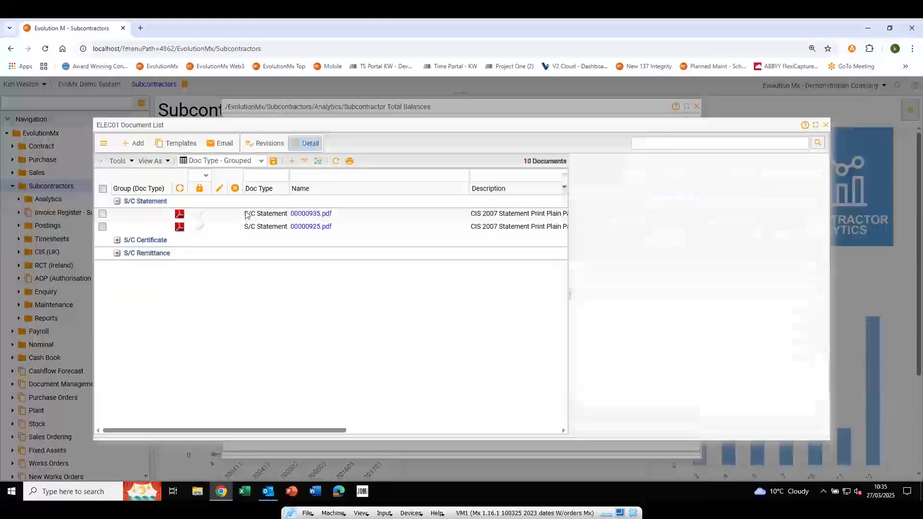
{"action": "left_click", "coordinate": [246, 215]}
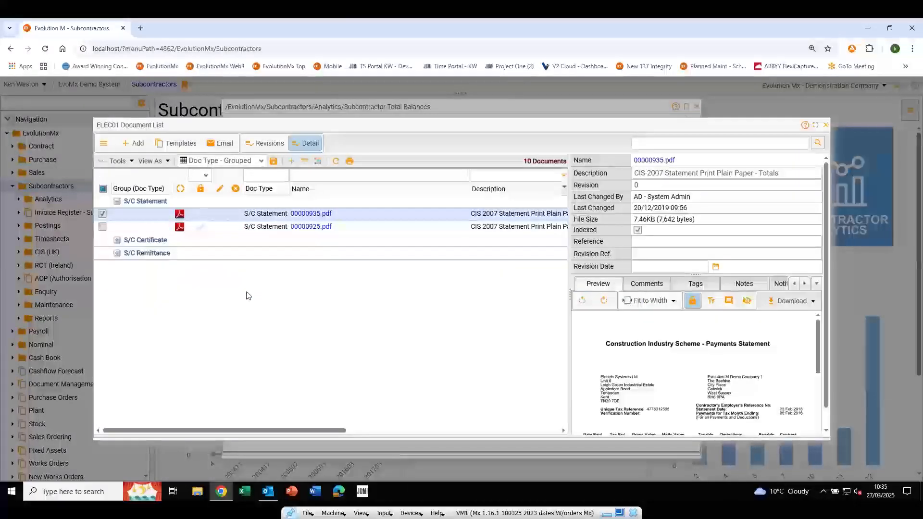
{"action": "left_click", "coordinate": [117, 240]}
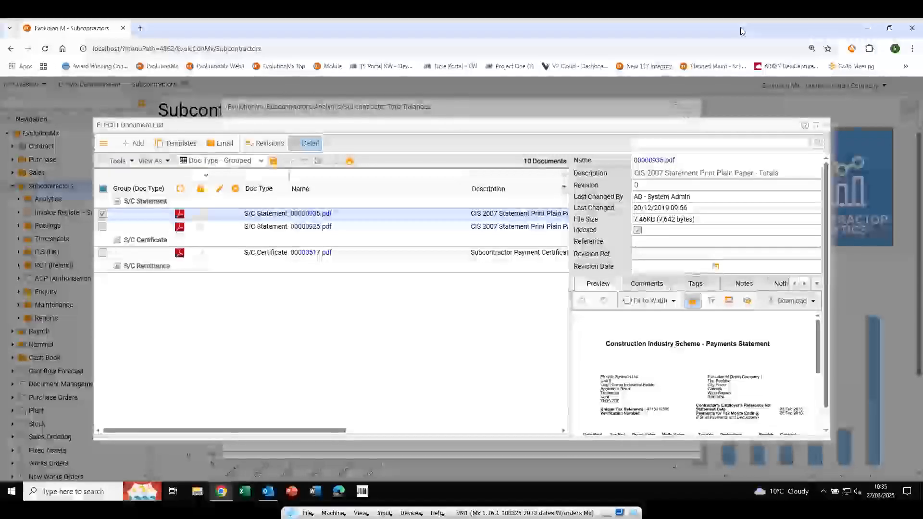
Add the file Ground floor plan.pdf from the computer to the Electric Systems Ltd document list and close the list
{"action": "left_click_drag", "start_coordinate": [740, 27], "coordinate": [691, 73]}
{"action": "left_click_drag", "start_coordinate": [91, 42], "coordinate": [556, 346]}
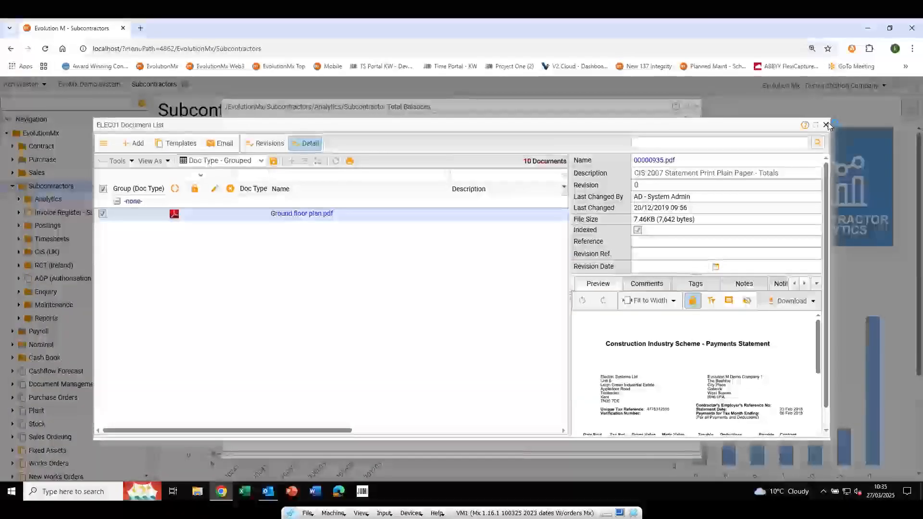
{"action": "left_click", "coordinate": [826, 125]}
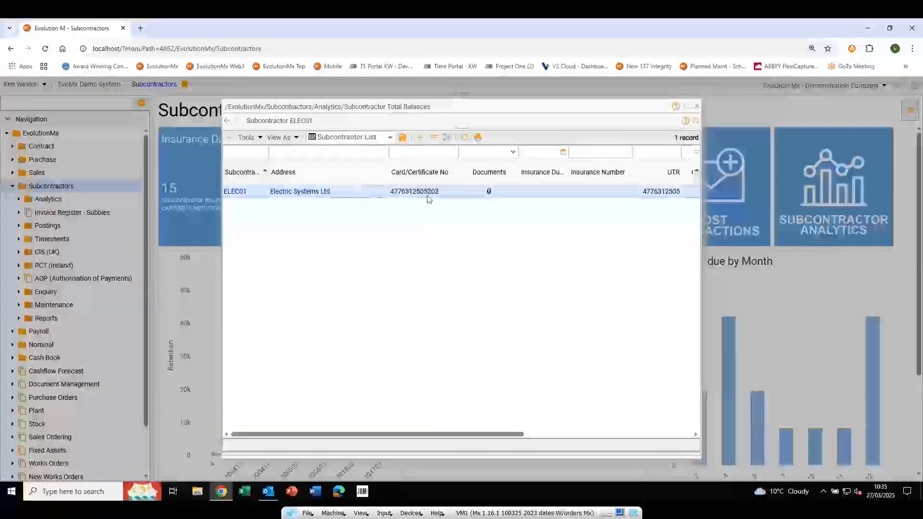
Reopen the Electric Systems Ltd document list and check the ungrouped documents for Ground floor plan.pdf
{"action": "left_click", "coordinate": [489, 192]}
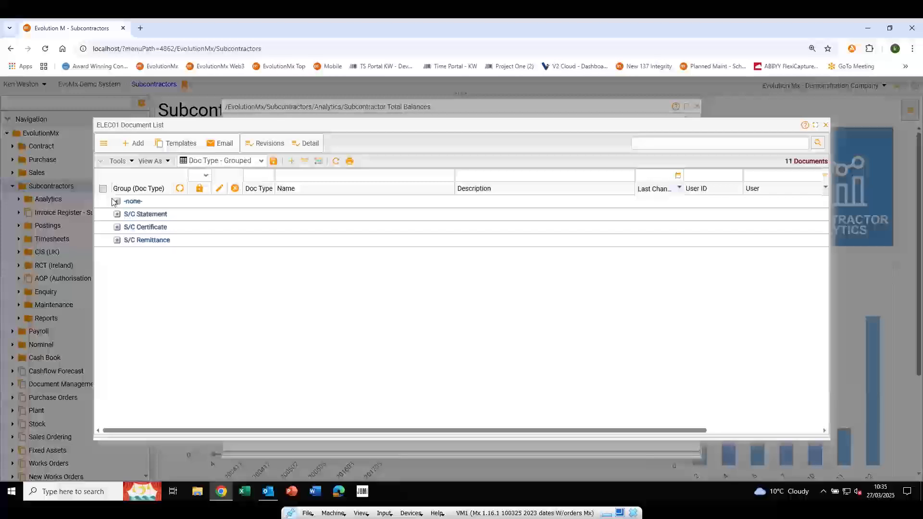
{"action": "left_click", "coordinate": [117, 202]}
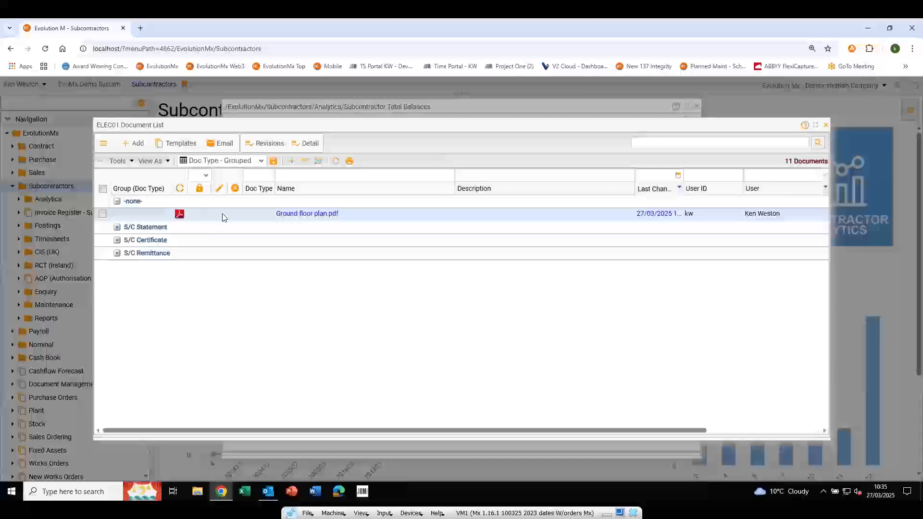
{"action": "left_click", "coordinate": [826, 125]}
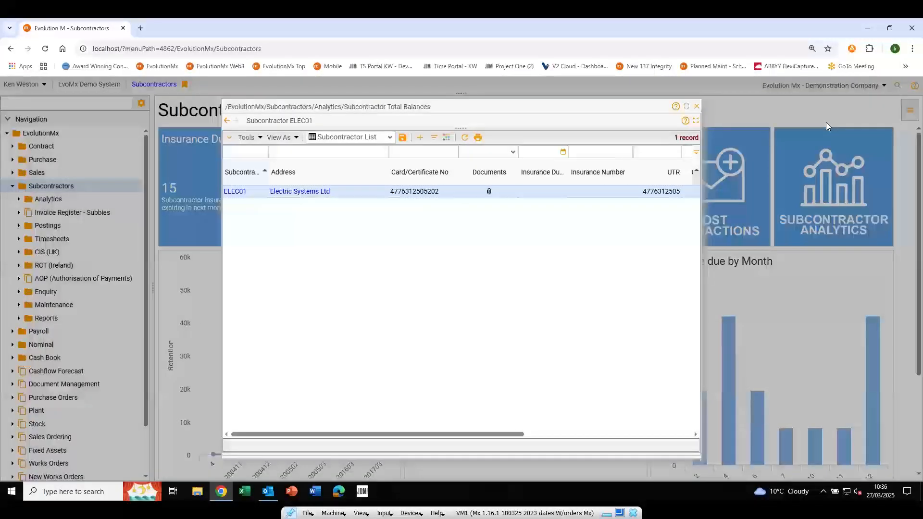
List the transactions of Electric Systems Ltd and view the document attached to the batch 662 transaction on contract 1004
{"action": "left_click", "coordinate": [240, 193]}
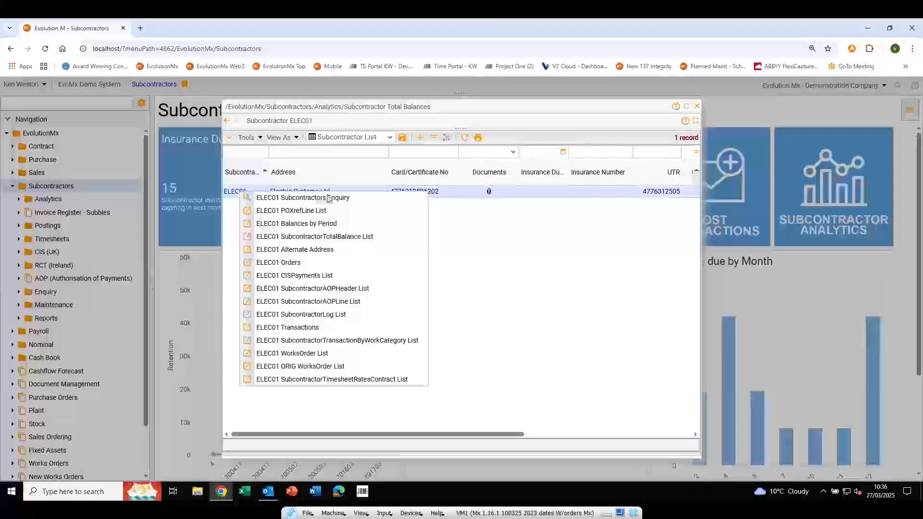
{"action": "left_click", "coordinate": [300, 327]}
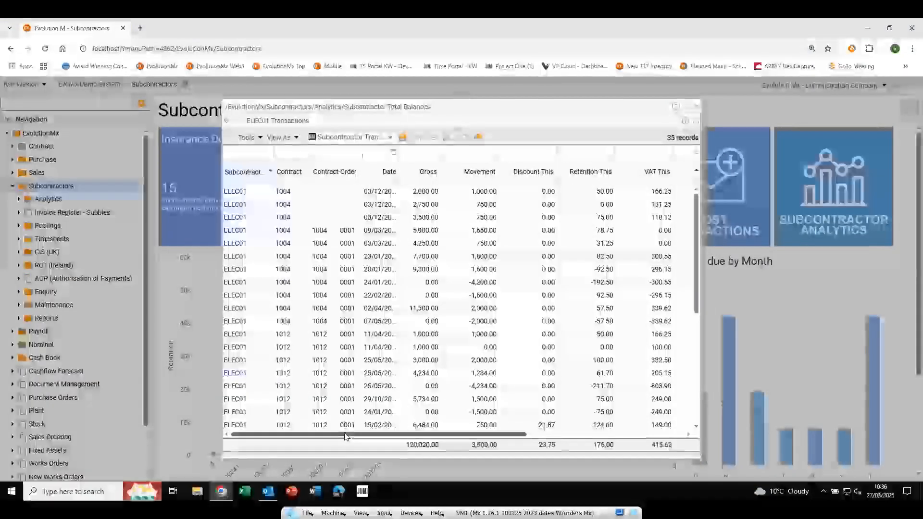
{"action": "left_click_drag", "start_coordinate": [345, 433], "coordinate": [511, 429]}
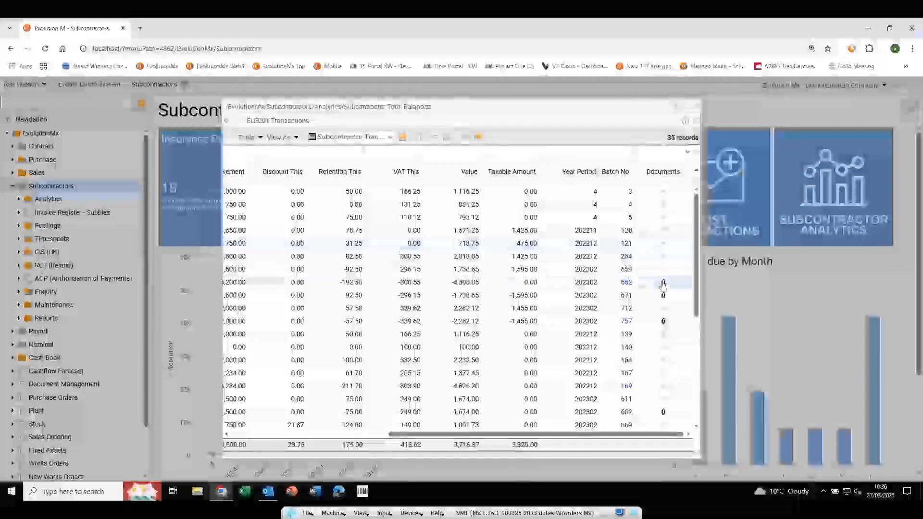
{"action": "left_click", "coordinate": [664, 283]}
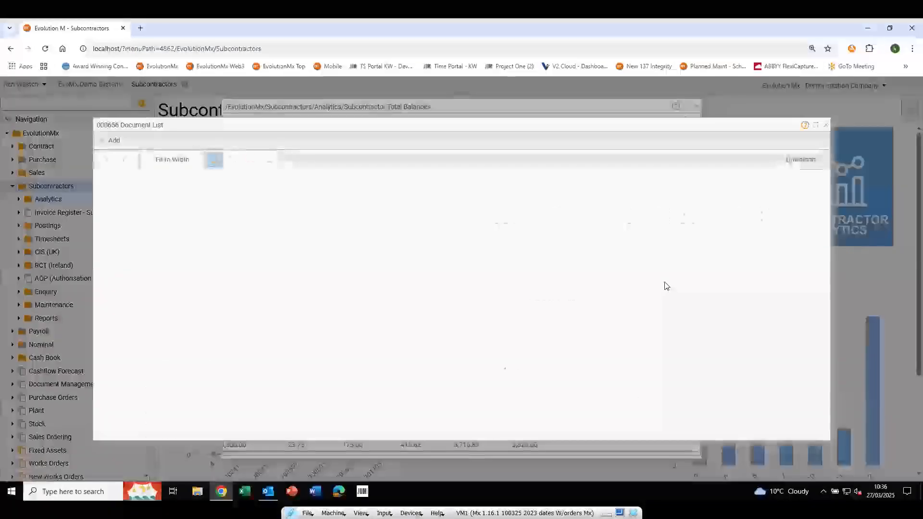
{"action": "left_click", "coordinate": [826, 127]}
{"action": "left_click", "coordinate": [826, 127]}
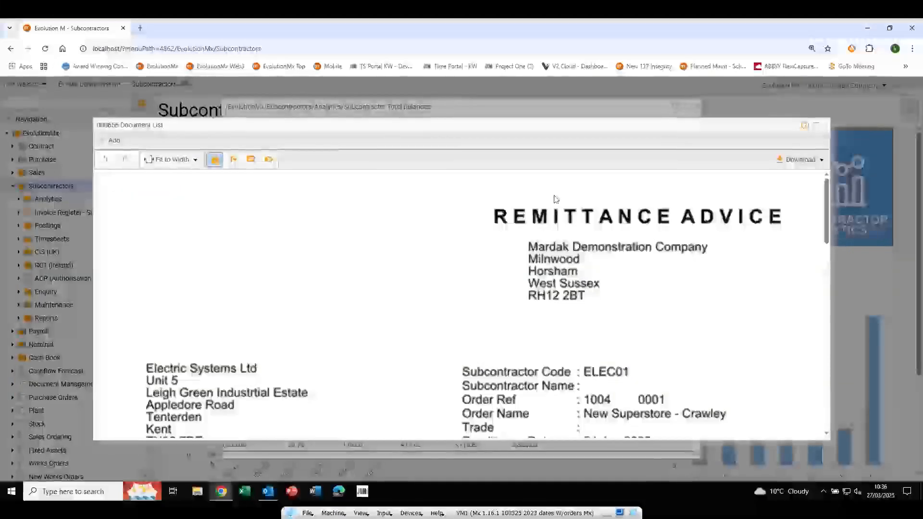
{"action": "left_click", "coordinate": [827, 126]}
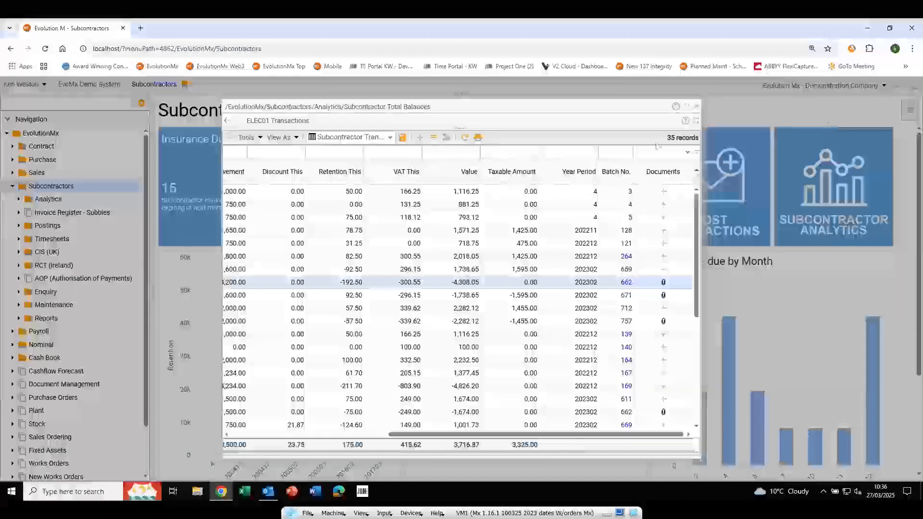
Group the Electric Systems Ltd transactions by Contract, expand the contract 1029 group to view its entries, and close the transactions window
{"action": "left_click_drag", "start_coordinate": [419, 437], "coordinate": [261, 437]}
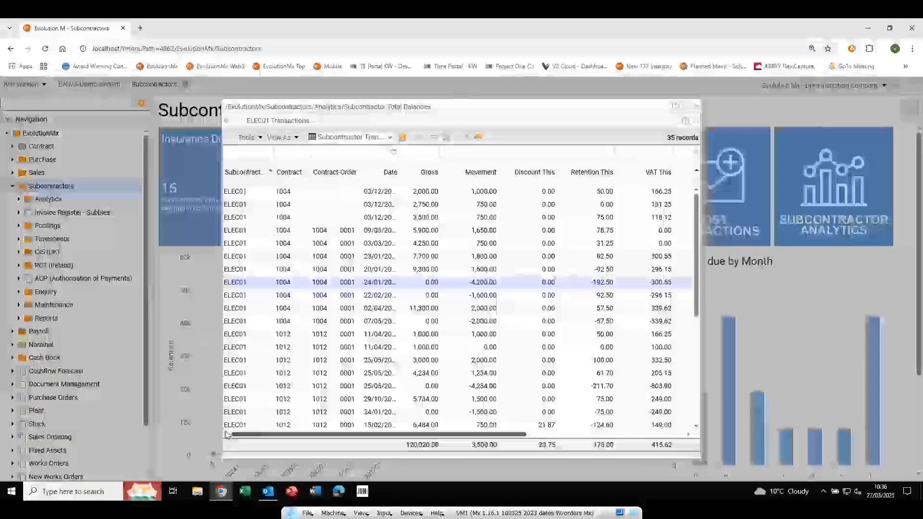
{"action": "right_click", "coordinate": [287, 169]}
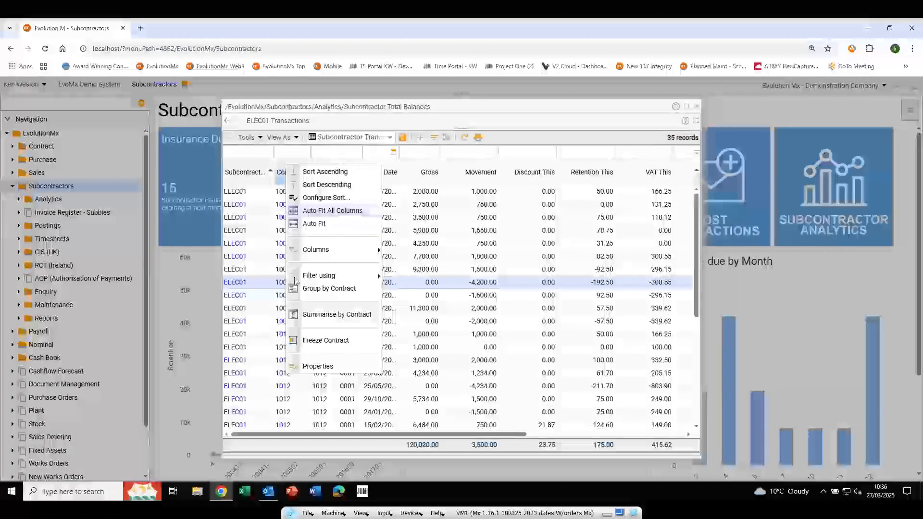
{"action": "left_click", "coordinate": [313, 289]}
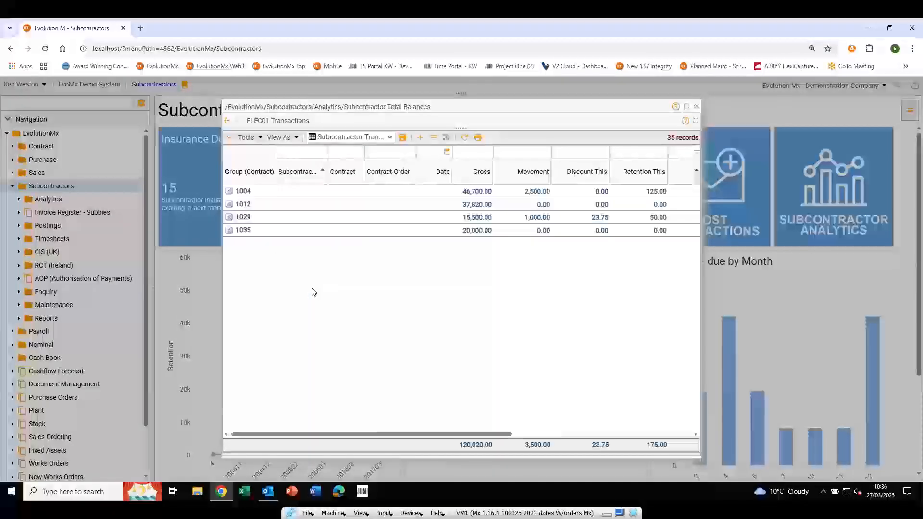
{"action": "left_click", "coordinate": [229, 217]}
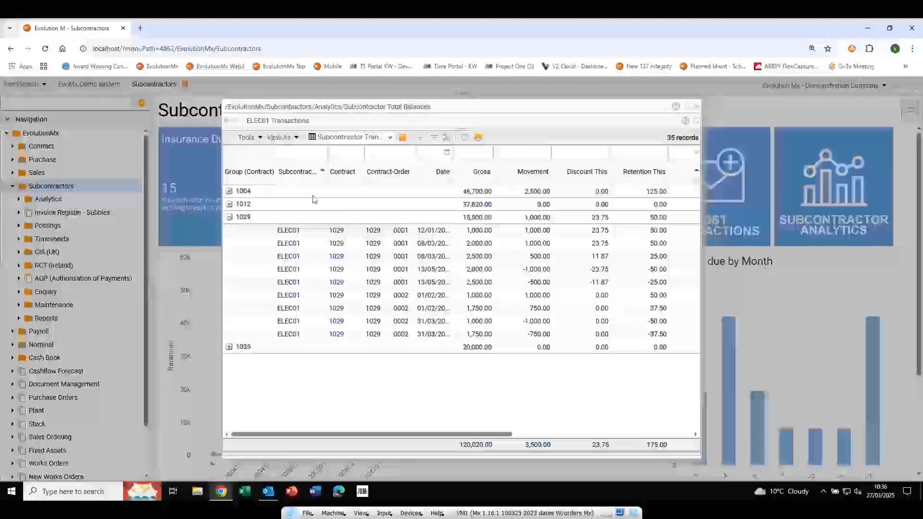
{"action": "left_click", "coordinate": [695, 107]}
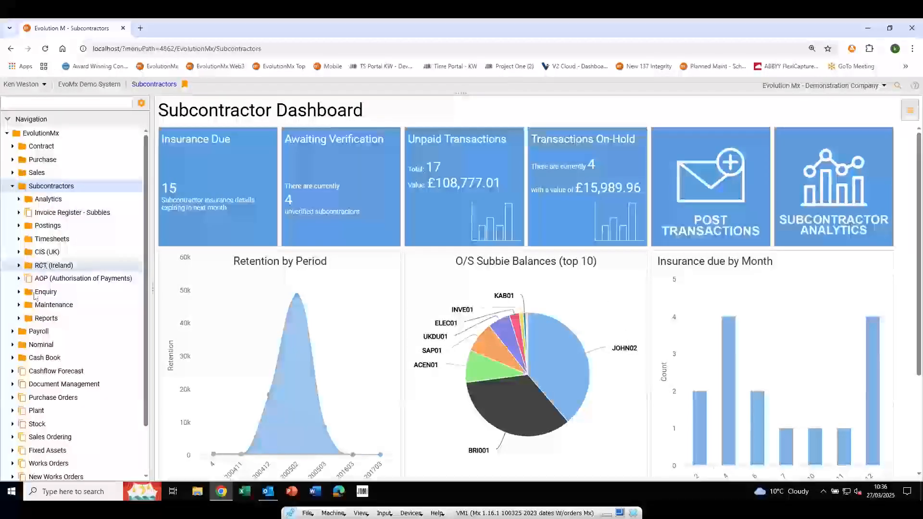
Open Subcontractor Maintenance and load the UK Ducting Ltd record by searching for UK
{"action": "left_click", "coordinate": [19, 305]}
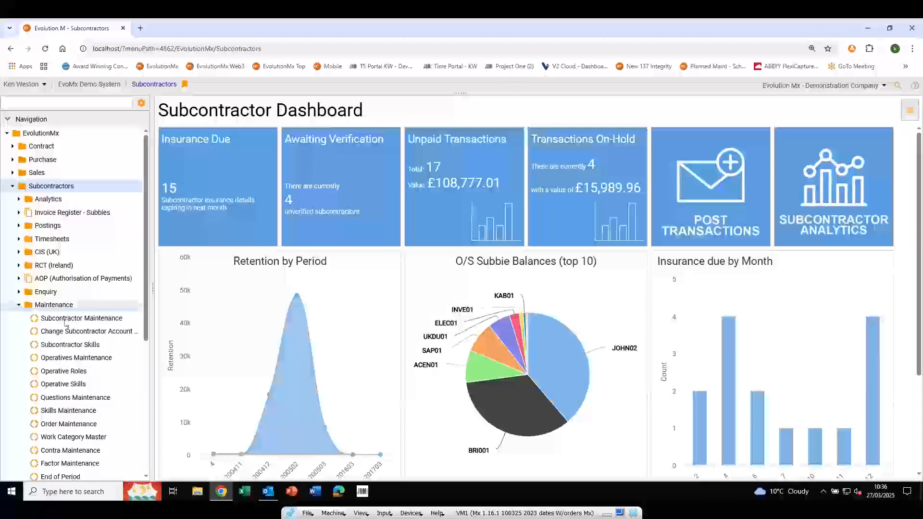
{"action": "left_click", "coordinate": [65, 321]}
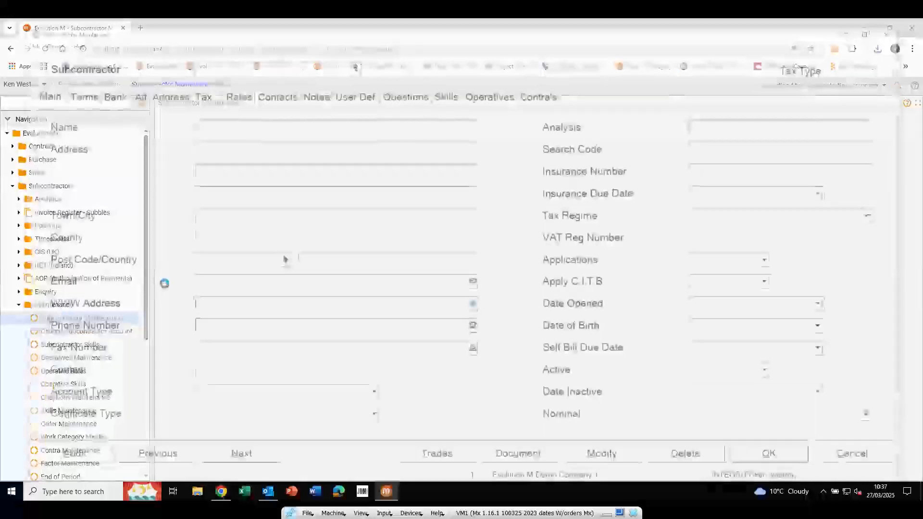
{"action": "type", "text": "UK"}
{"action": "key", "text": "Tab"}
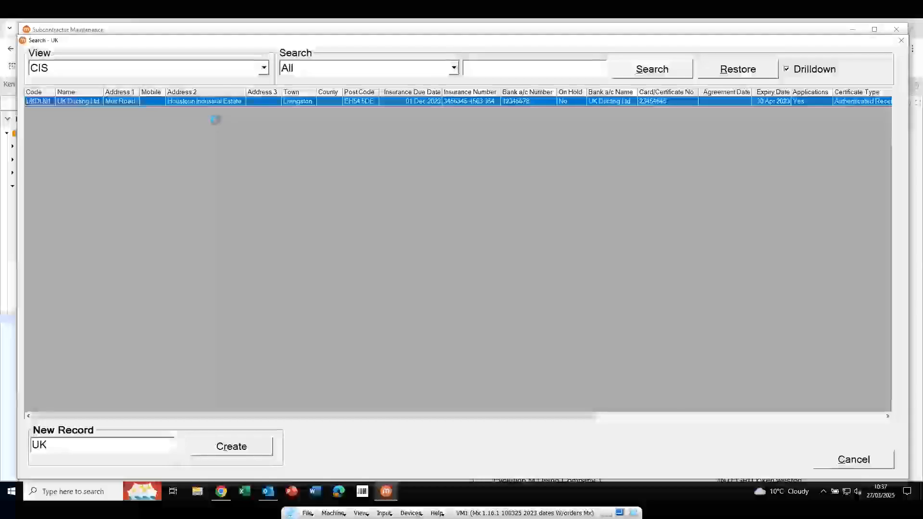
{"action": "key", "text": "Return"}
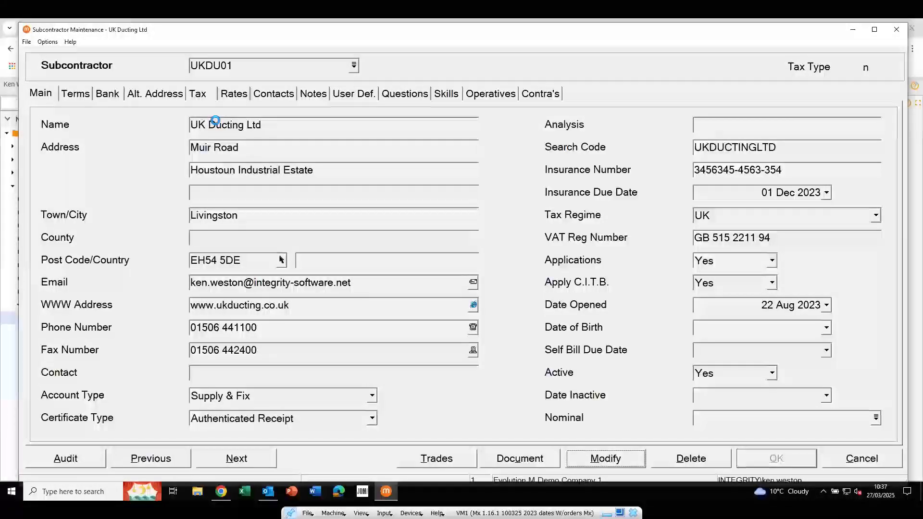
Check the insurance number and insurance due date in the main details of UK Ducting Ltd
{"action": "left_click_drag", "start_coordinate": [797, 170], "coordinate": [683, 172]}
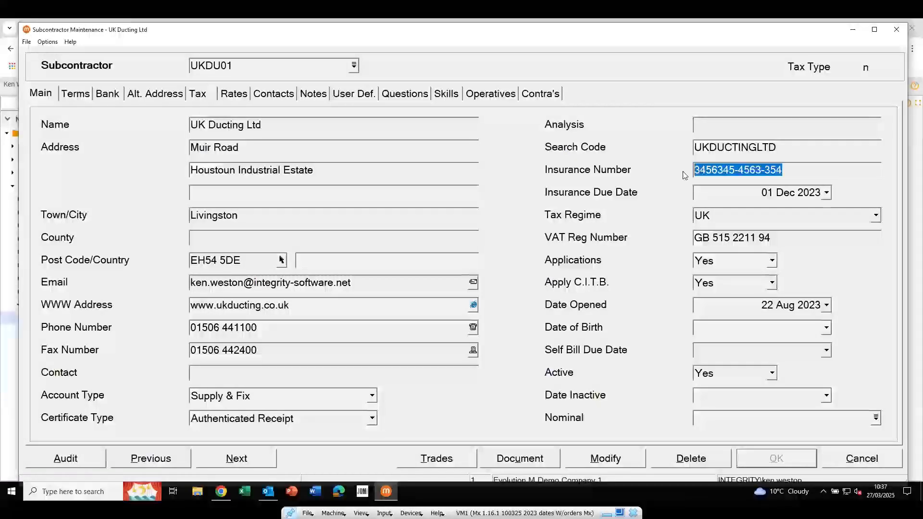
{"action": "left_click", "coordinate": [807, 193]}
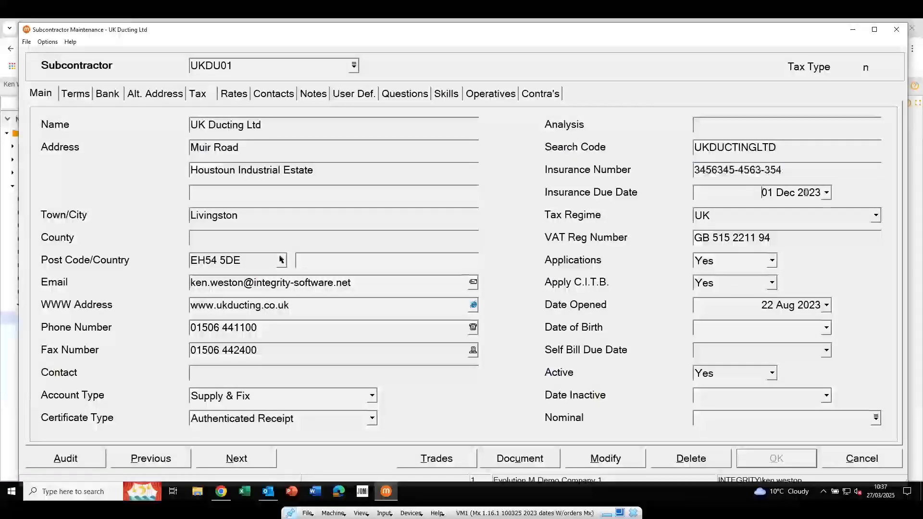
{"action": "left_click_drag", "start_coordinate": [806, 192], "coordinate": [832, 197]}
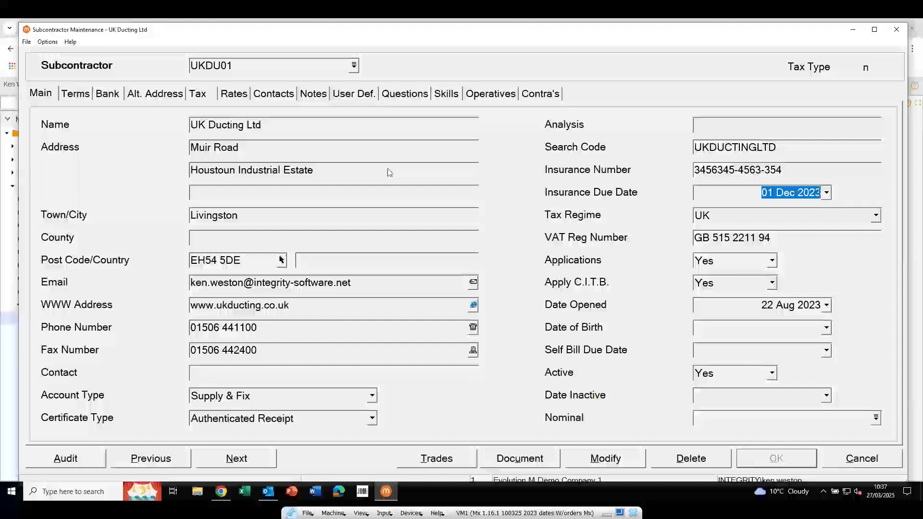
Review the terms of UK Ducting Ltd, checking the default retention and discount percentages and the agreement expiry field
{"action": "left_click", "coordinate": [71, 94]}
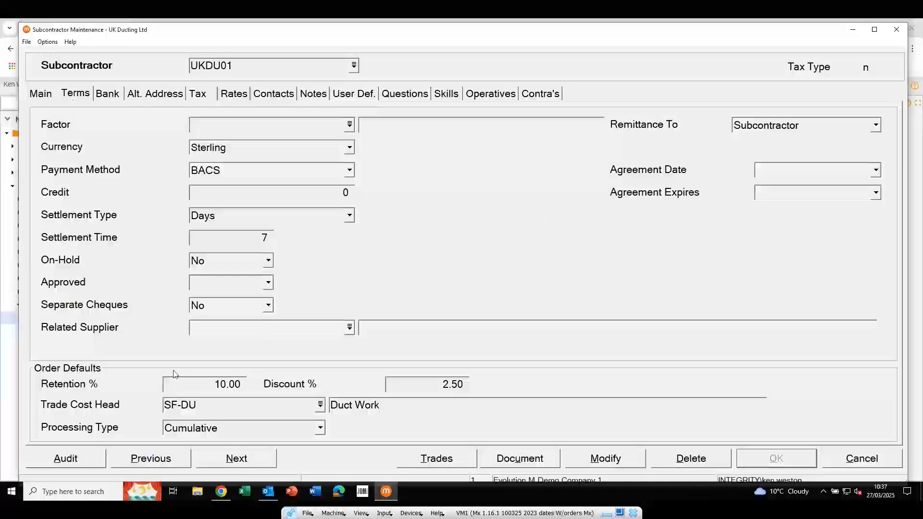
{"action": "left_click_drag", "start_coordinate": [184, 380], "coordinate": [259, 381]}
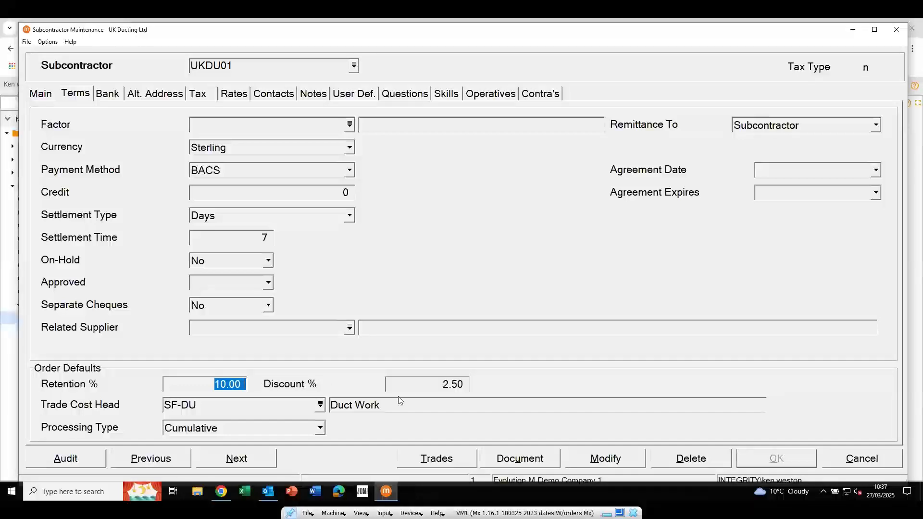
{"action": "left_click_drag", "start_coordinate": [429, 382], "coordinate": [460, 383]}
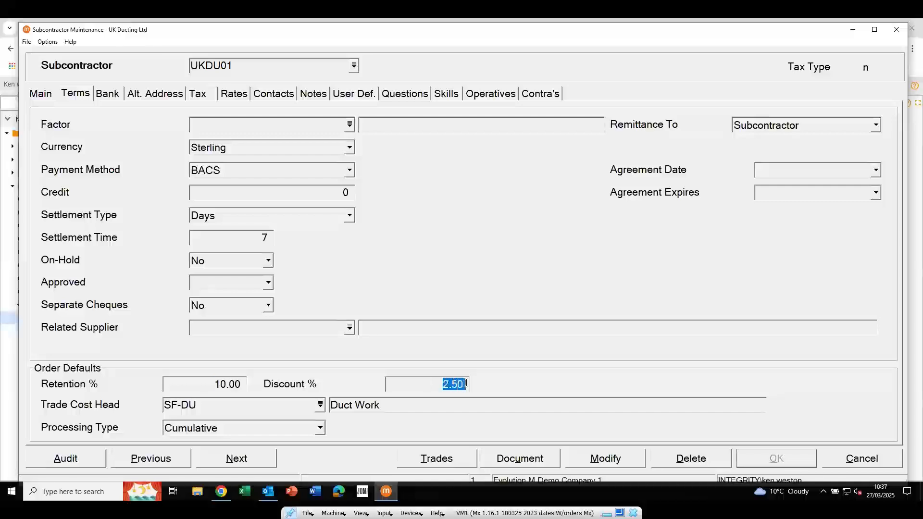
{"action": "left_click", "coordinate": [761, 193]}
Review the CIS tax details of UK Ducting Ltd, including the available tax treatments and the verification number field
{"action": "left_click", "coordinate": [202, 95]}
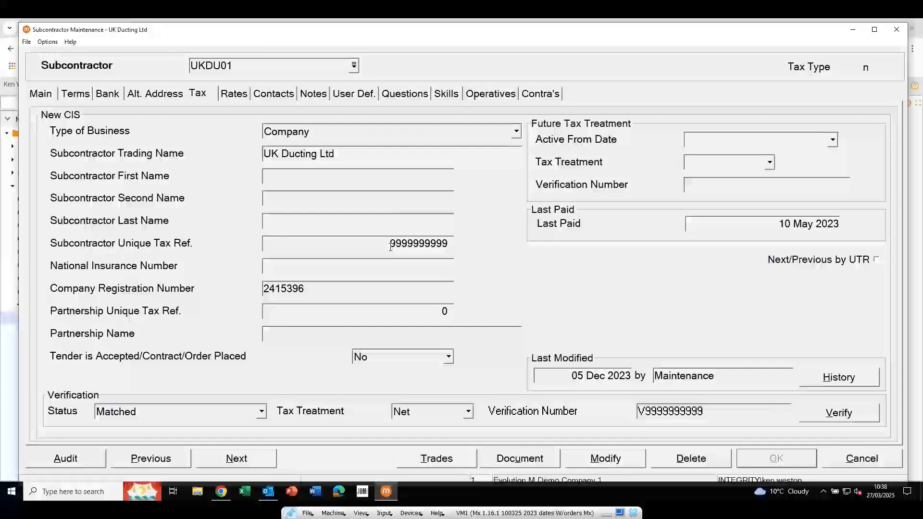
{"action": "left_click", "coordinate": [429, 415]}
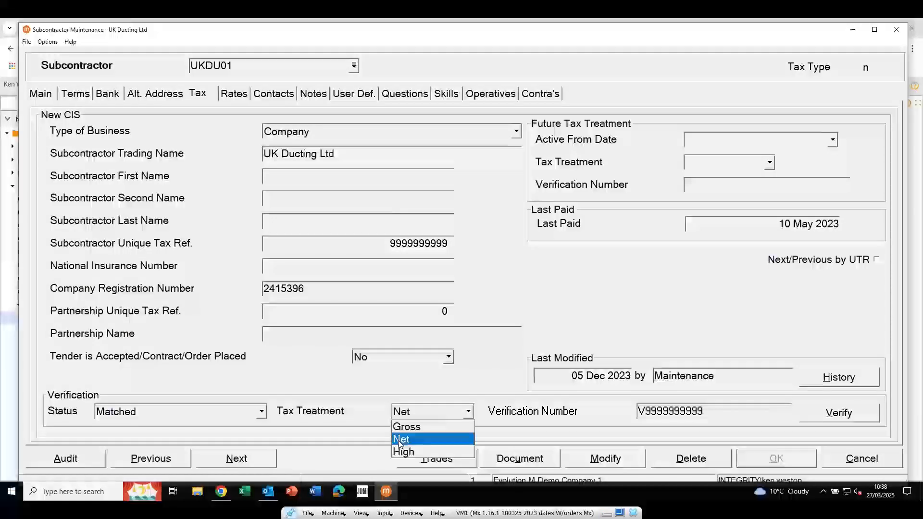
{"action": "left_click", "coordinate": [708, 411]}
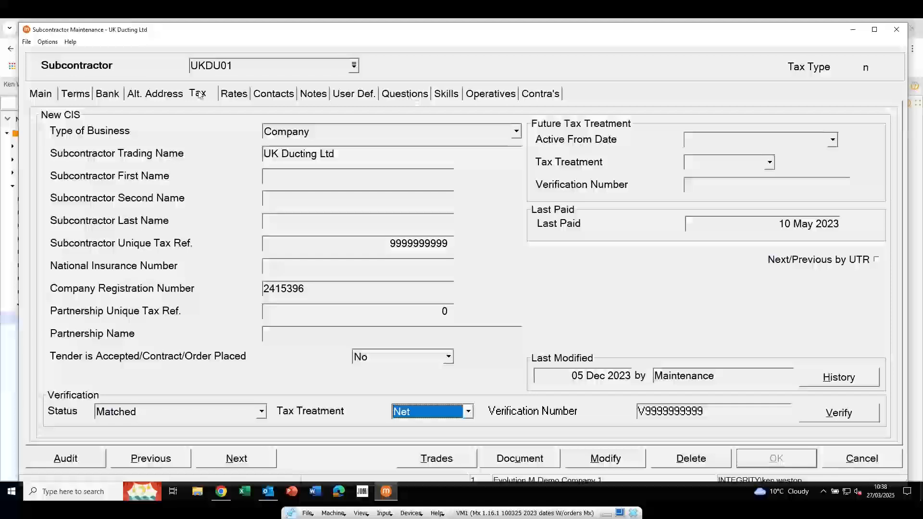
Return to the main details of UK Ducting Ltd and view the available Tax Regime options without changing the selection
{"action": "left_click", "coordinate": [42, 93]}
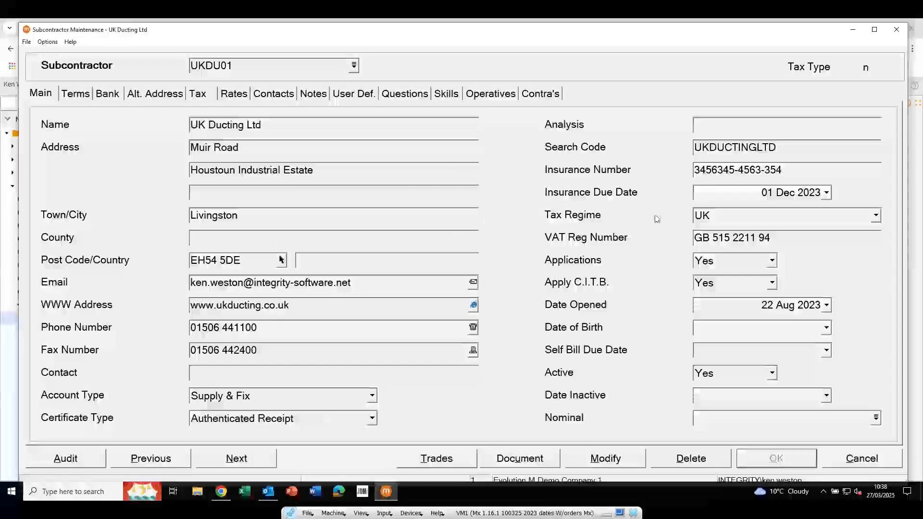
{"action": "left_click", "coordinate": [724, 217]}
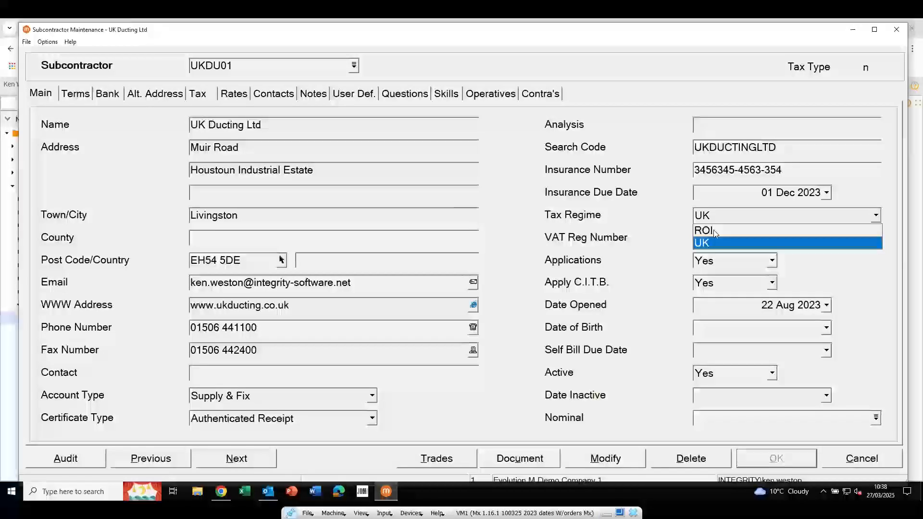
{"action": "left_click", "coordinate": [650, 234]}
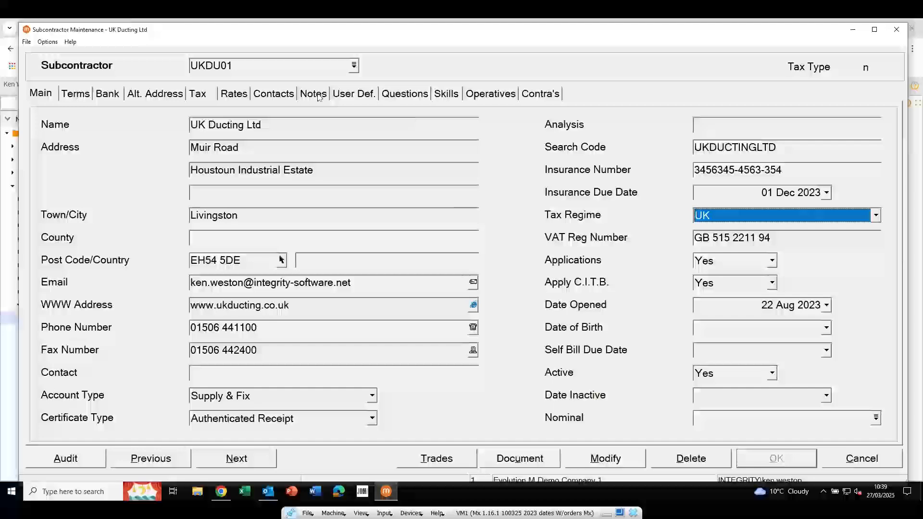
Review the skills recorded for UK Ducting Ltd, checking the Bricklaying notes and the list of selectable skills
{"action": "left_click", "coordinate": [442, 94]}
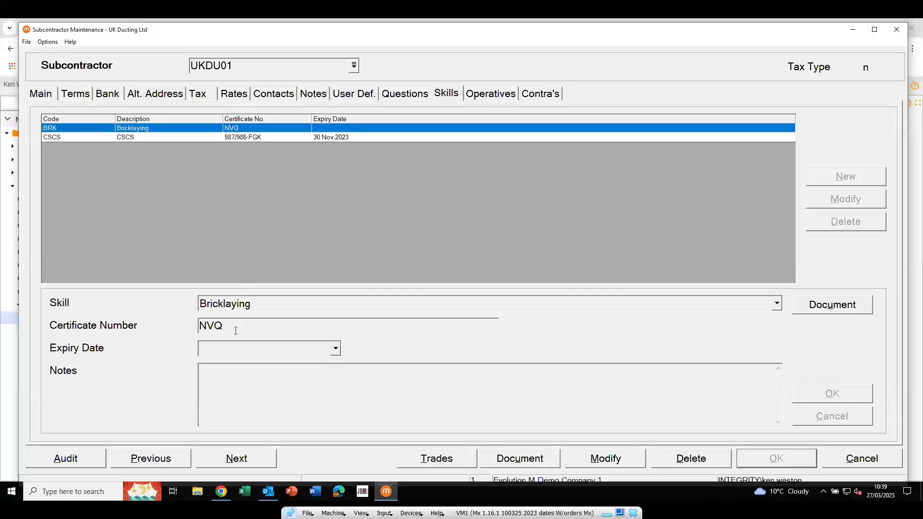
{"action": "left_click", "coordinate": [241, 385]}
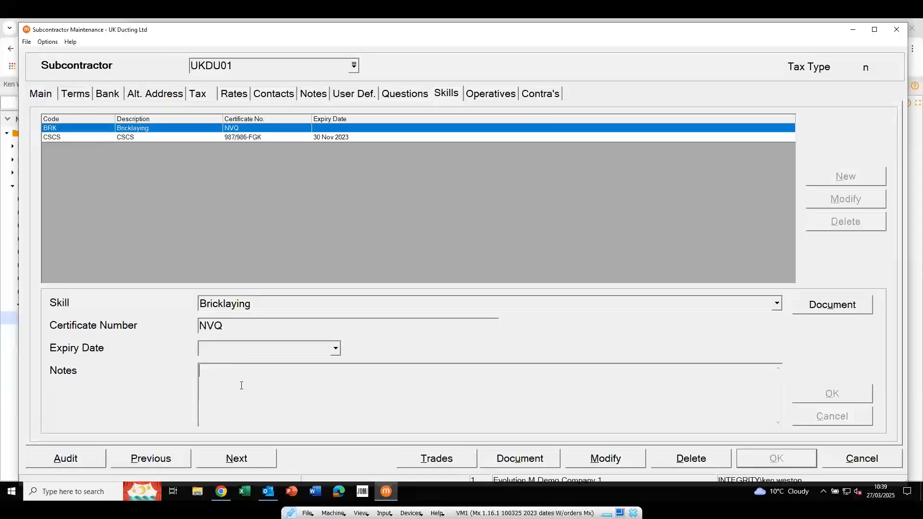
{"action": "left_click", "coordinate": [449, 306]}
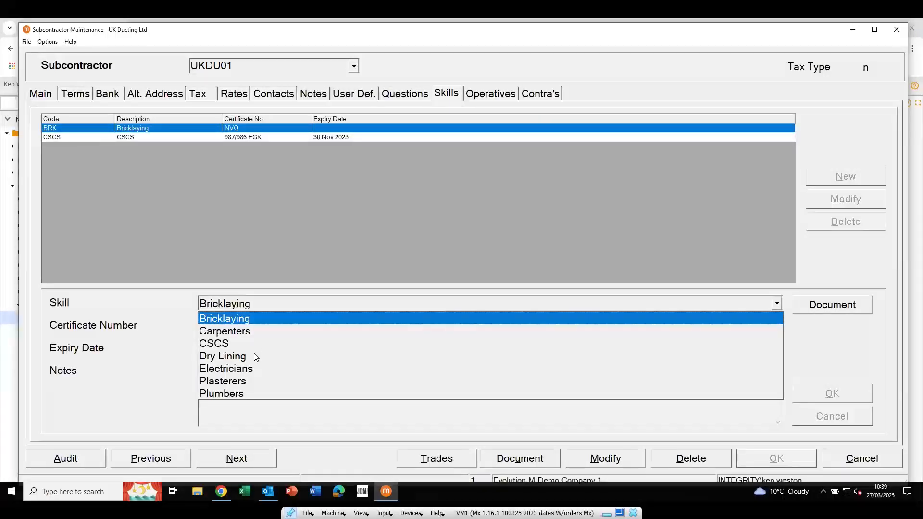
{"action": "left_click", "coordinate": [299, 220]}
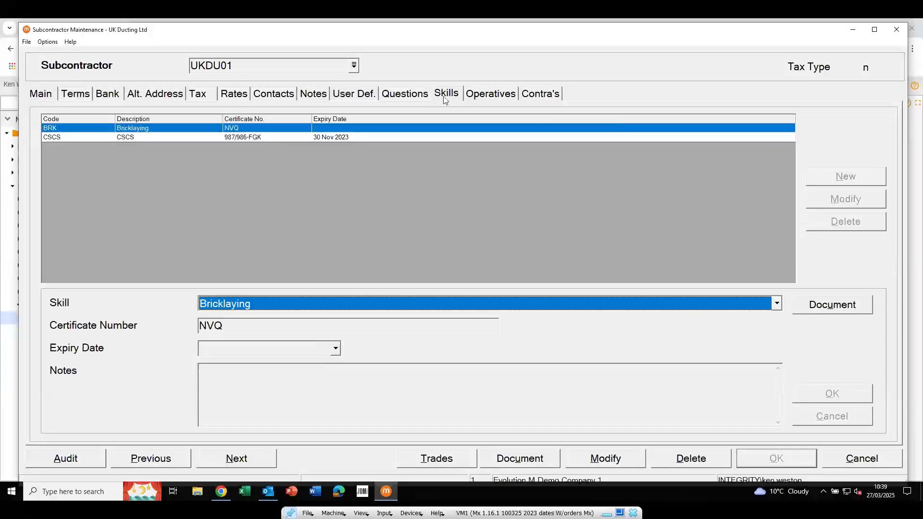
View the questions and user-defined fields of UK Ducting Ltd, and close Subcontractor Maintenance
{"action": "left_click", "coordinate": [410, 97]}
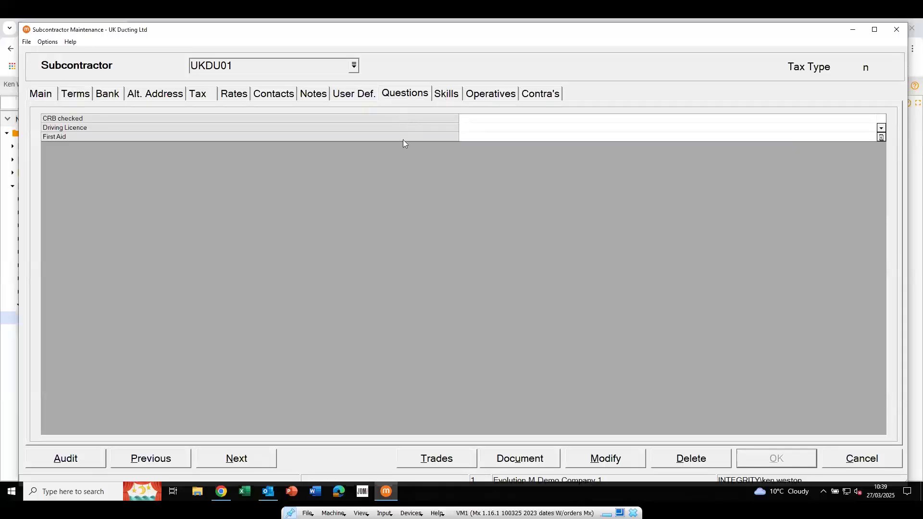
{"action": "left_click", "coordinate": [353, 95]}
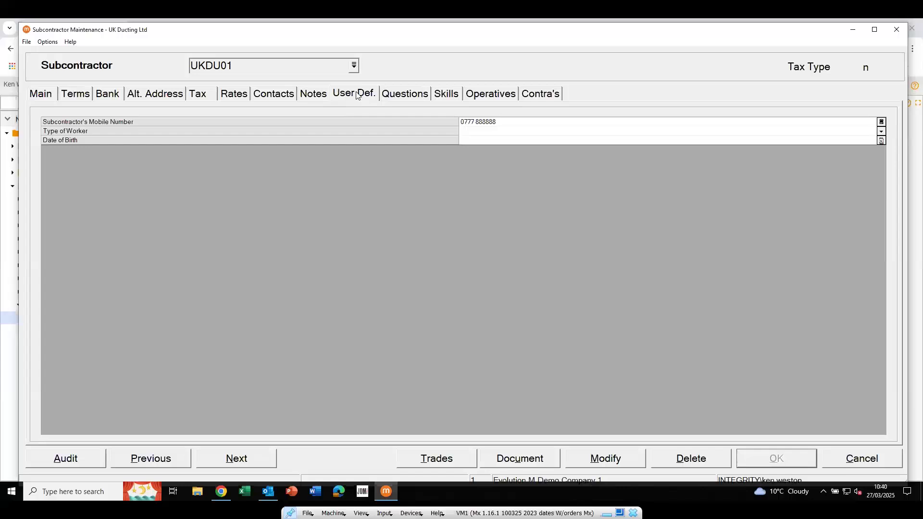
{"action": "left_click", "coordinate": [851, 463]}
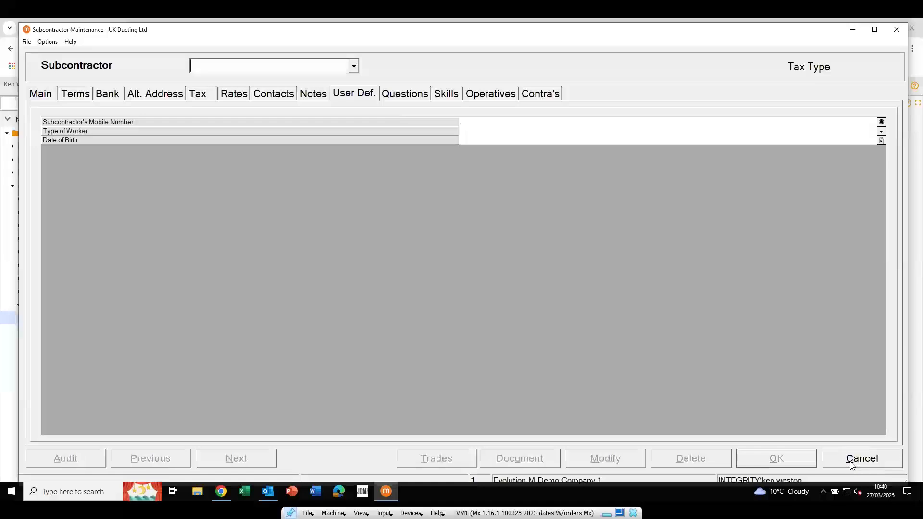
{"action": "left_click", "coordinate": [852, 463]}
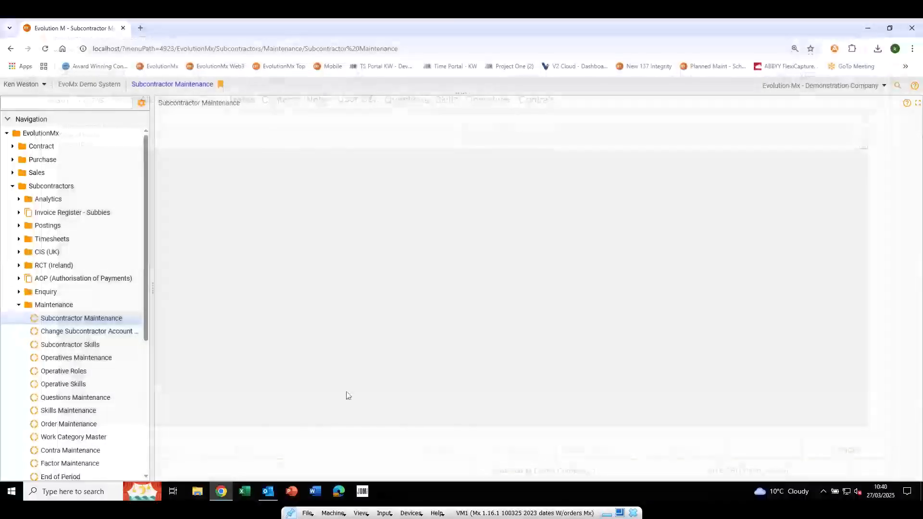
Open the Subcontractors Enquiry and load the orders of ABC Roofing Ltd
{"action": "left_click", "coordinate": [19, 305]}
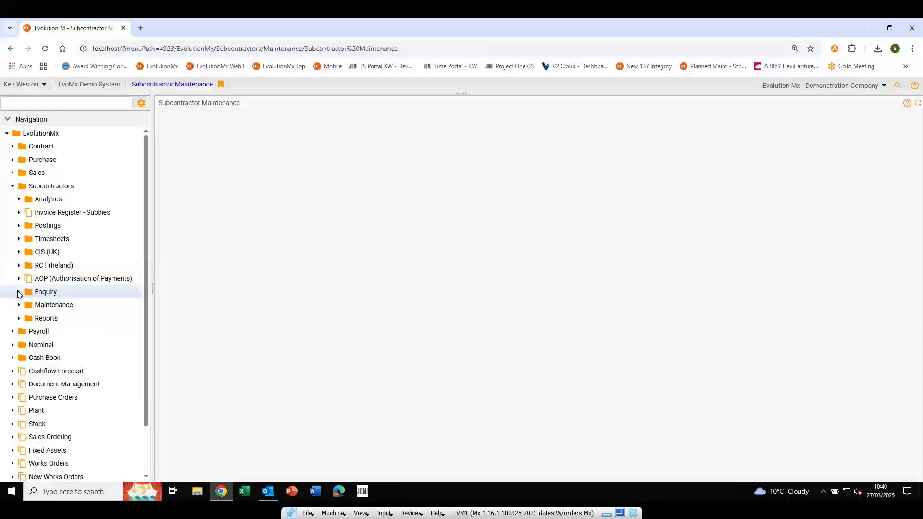
{"action": "left_click", "coordinate": [19, 292]}
{"action": "left_click", "coordinate": [56, 305]}
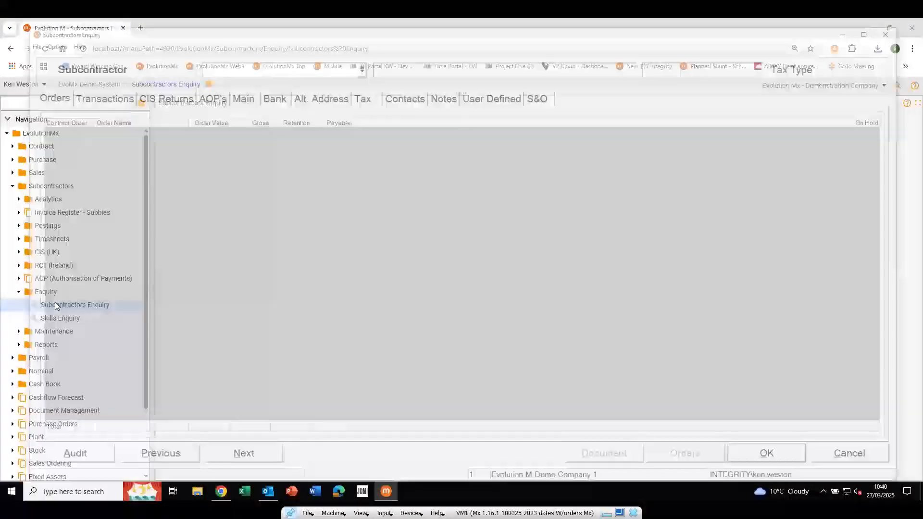
{"action": "type", "text": "ABC001"}
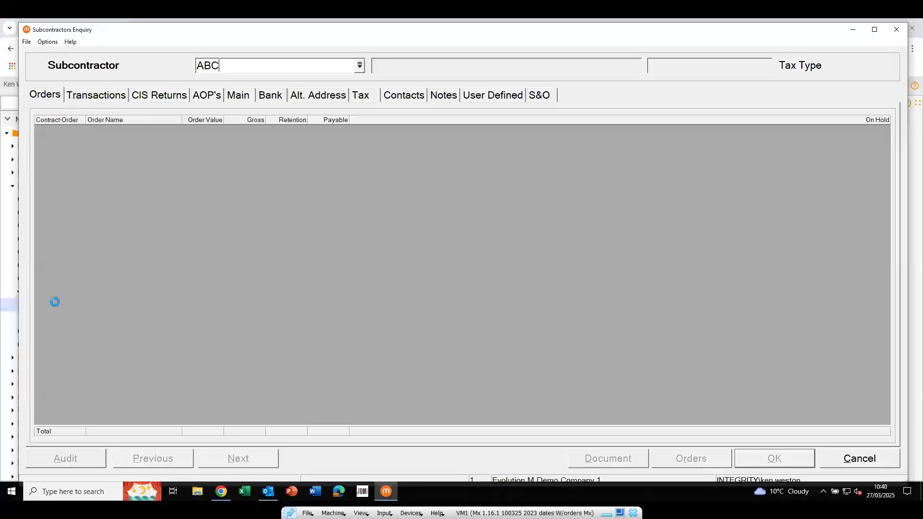
{"action": "key", "text": "Tab"}
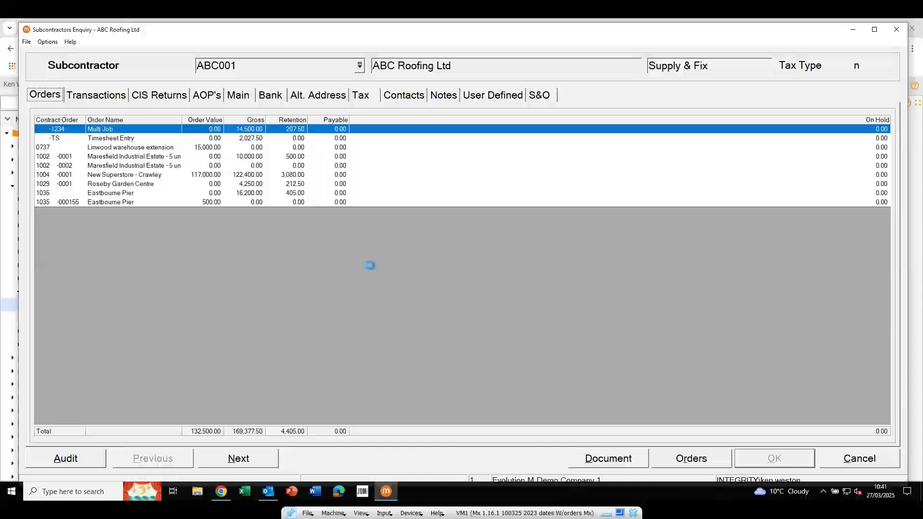
Switch the enquiry to UK Ducting Ltd by searching for UK, and select order 000145 on contract 0737
{"action": "key", "text": "Delete"}
{"action": "type", "text": "UK"}
{"action": "key", "text": "Tab"}
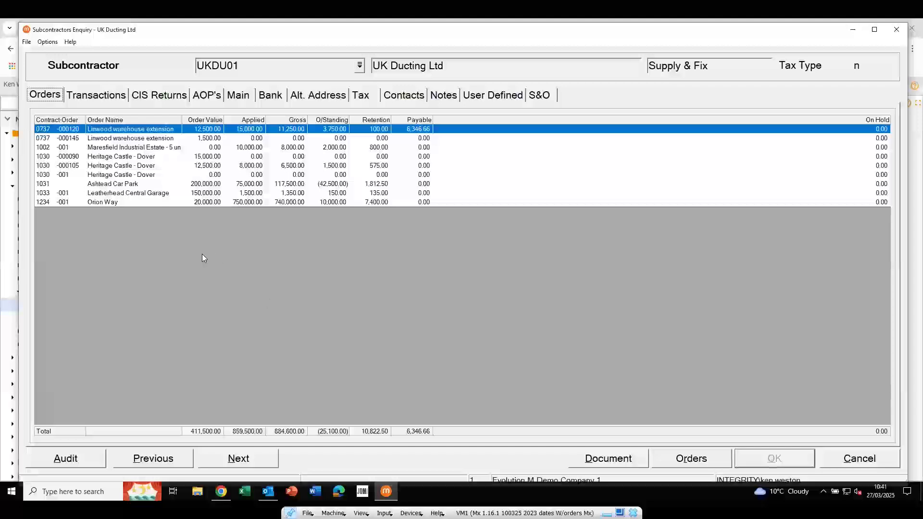
{"action": "left_click", "coordinate": [50, 139]}
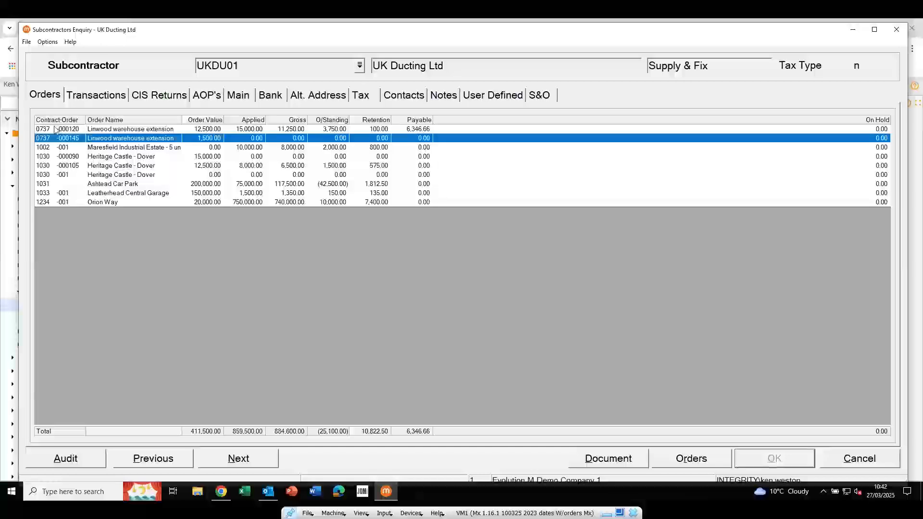
Select the 12,500.00 Linwood warehouse extension order on contract 0737, and close the Subcontractors Enquiry
{"action": "left_click", "coordinate": [55, 129]}
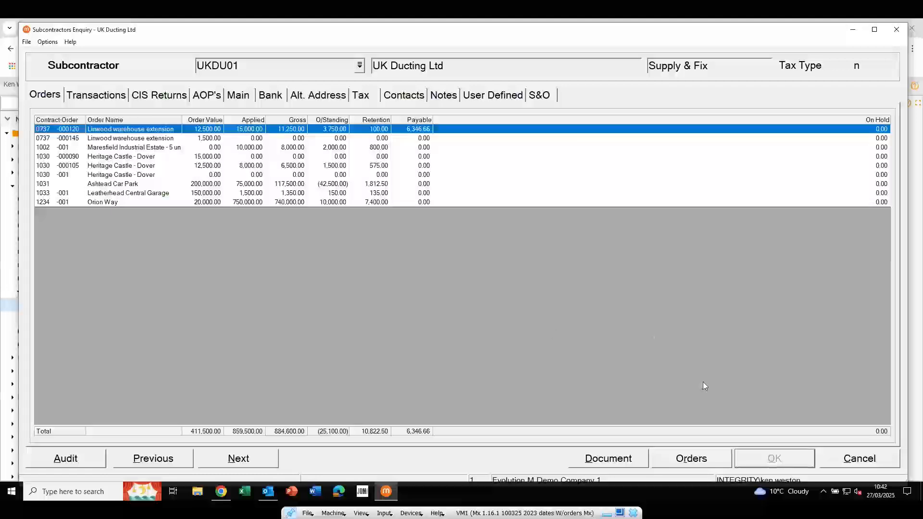
{"action": "left_click", "coordinate": [839, 458]}
{"action": "left_click", "coordinate": [839, 459]}
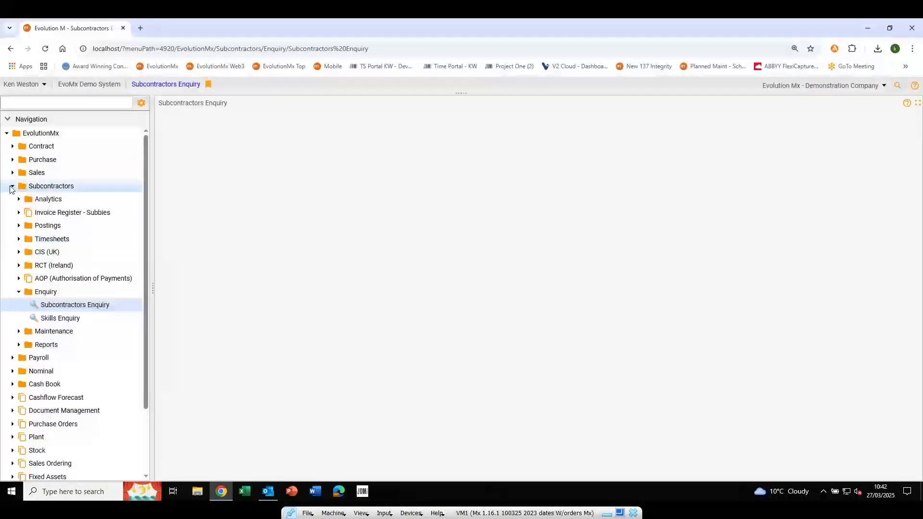
Open Enter Orders for subcontract order processing within Purchase Orders
{"action": "left_click", "coordinate": [13, 186]}
{"action": "left_click", "coordinate": [13, 266]}
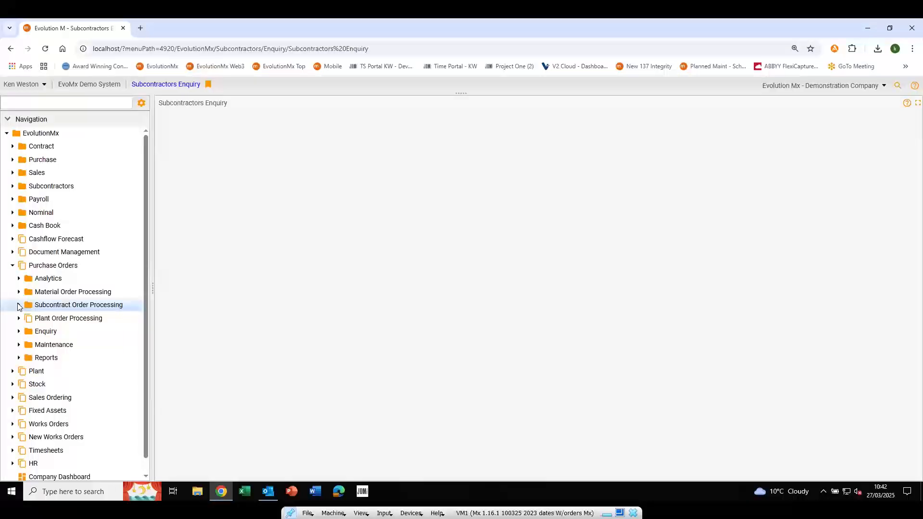
{"action": "left_click", "coordinate": [18, 305]}
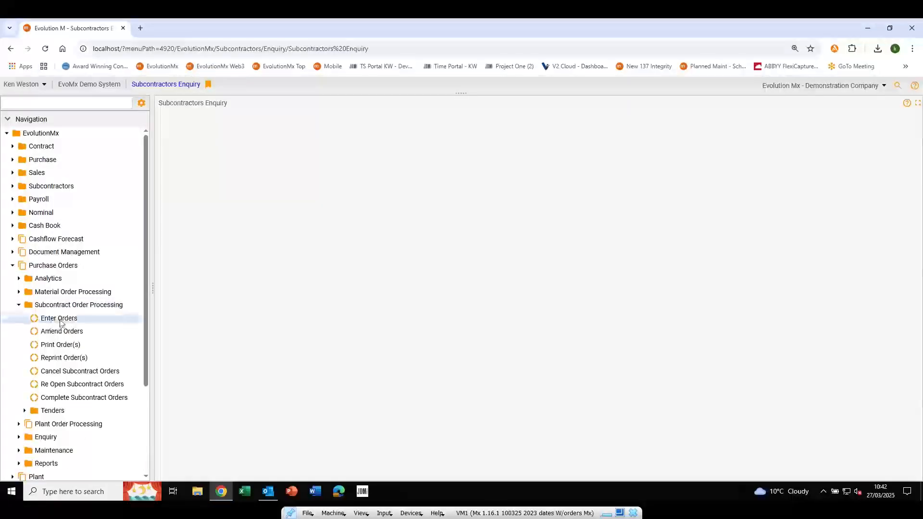
{"action": "left_click", "coordinate": [62, 321]}
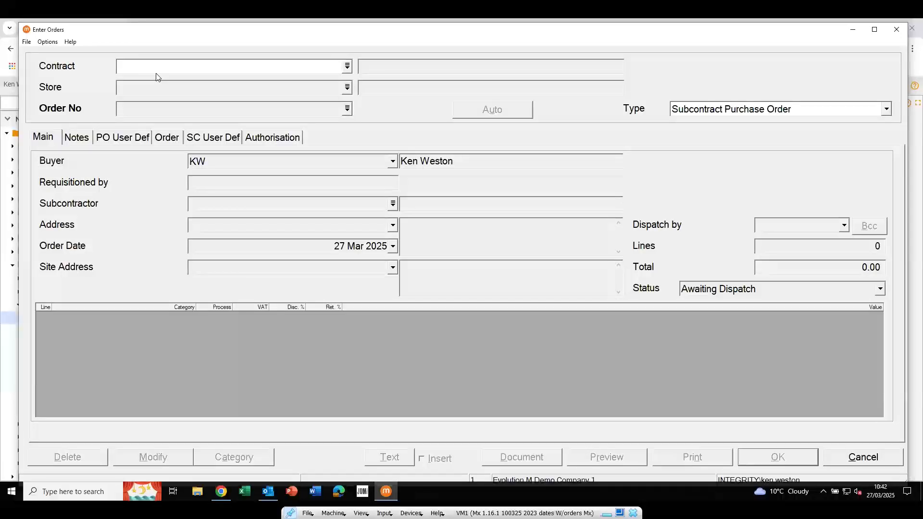
Start a new subcontract purchase order on contract 0737 with an automatically generated order number
{"action": "type", "text": "0737"}
{"action": "key", "text": "Tab"}
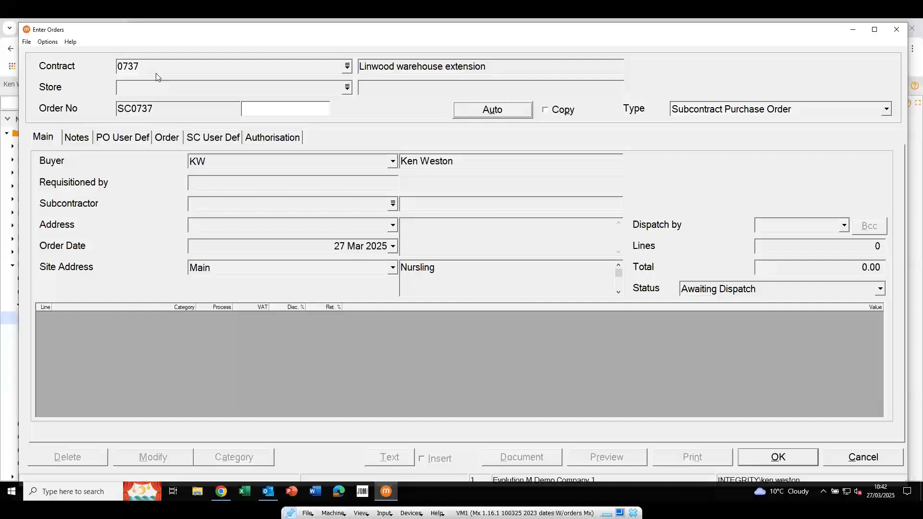
{"action": "key", "text": "Return"}
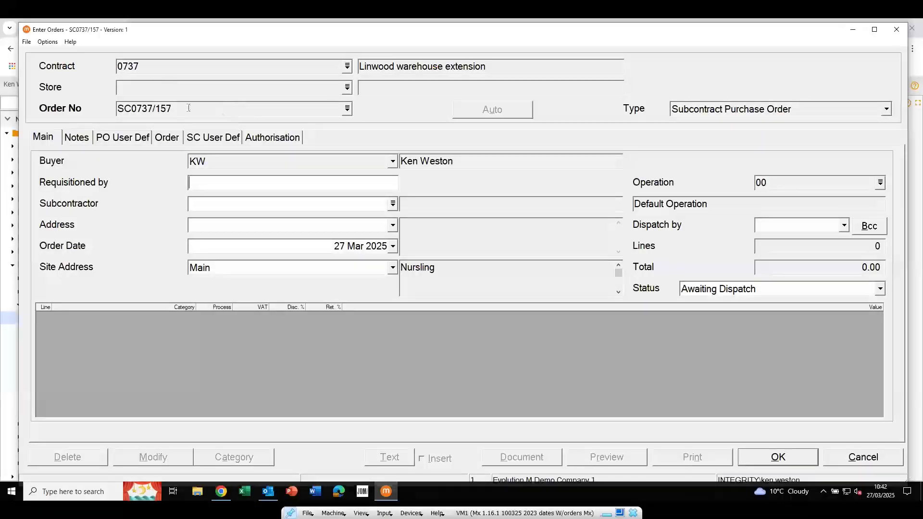
{"action": "left_click_drag", "start_coordinate": [175, 107], "coordinate": [155, 108]}
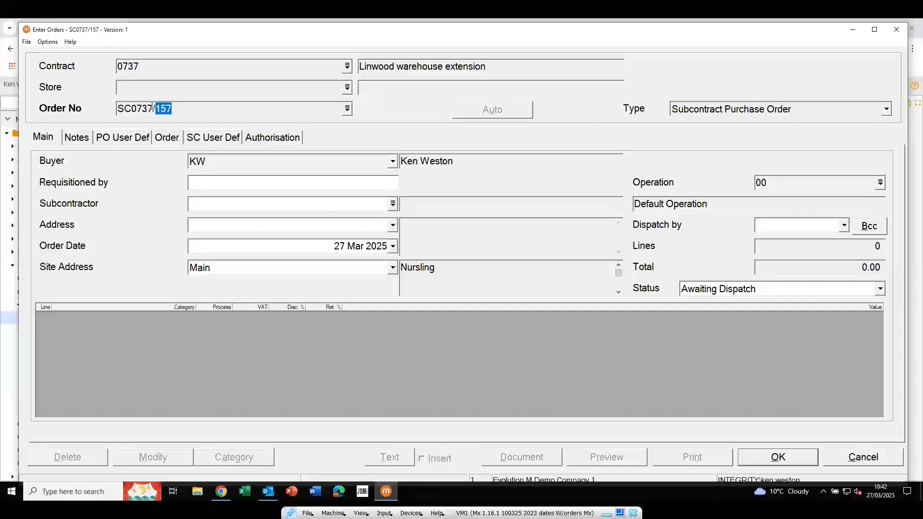
{"action": "left_click_drag", "start_coordinate": [153, 108], "coordinate": [118, 109]}
Enter the requisitioner's name and assign subcontractor UKDU01, UK Ducting Ltd, to the order, acknowledging the insurance warning
{"action": "left_click", "coordinate": [214, 181]}
{"action": "type", "text": "Ken"}
{"action": "double_click", "coordinate": [214, 205]}
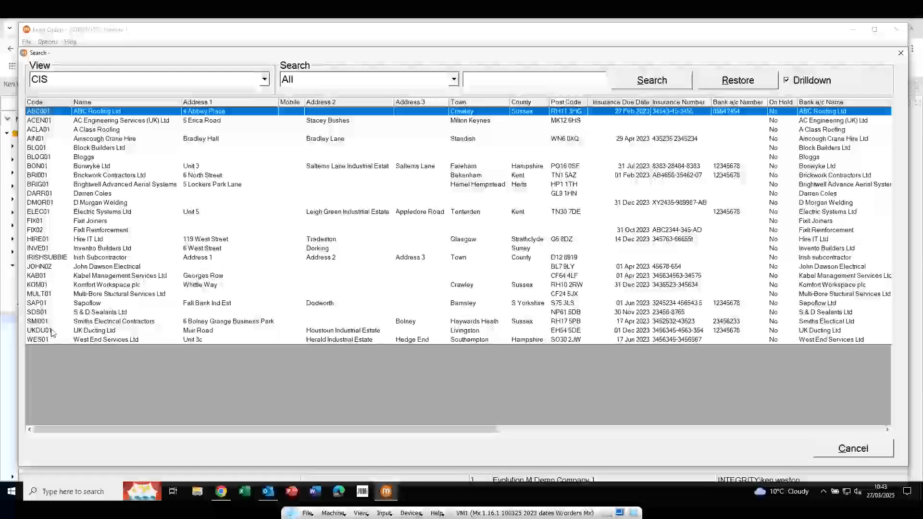
{"action": "double_click", "coordinate": [53, 331]}
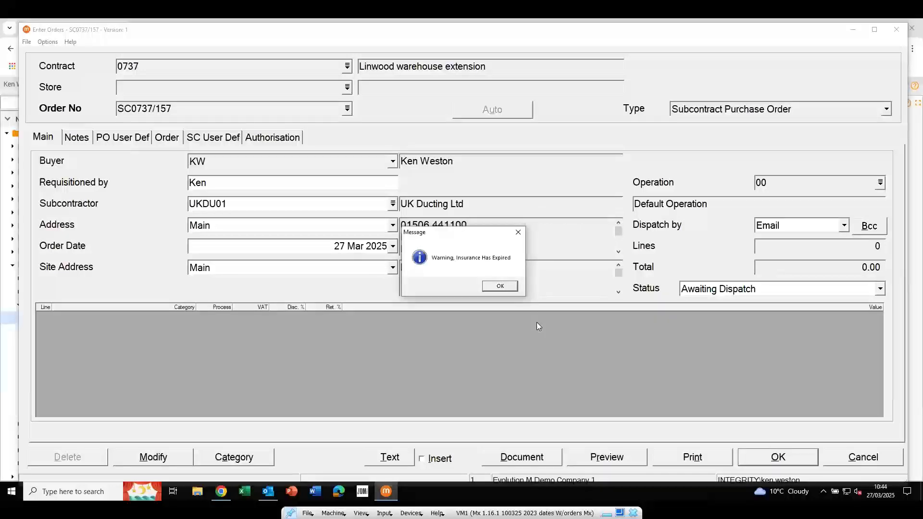
{"action": "left_click", "coordinate": [500, 287]}
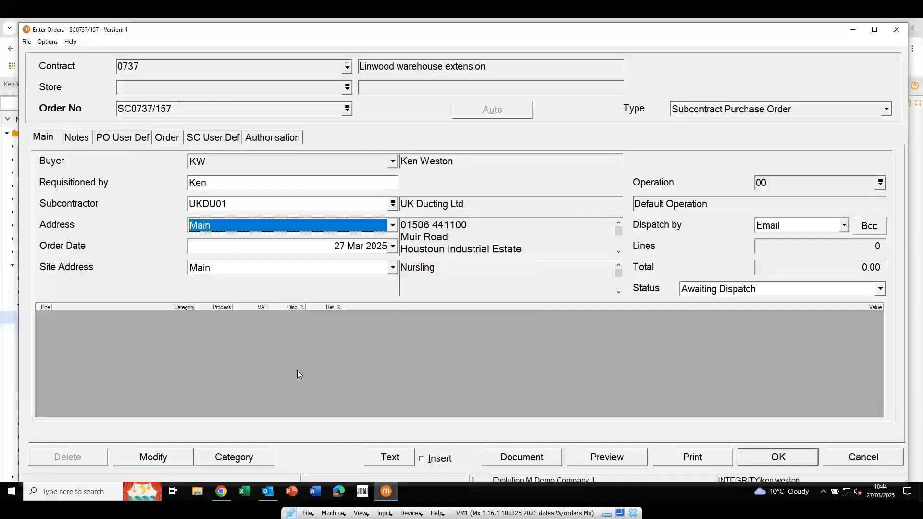
Add an order line with the work category Application, keeping its default settings
{"action": "left_click", "coordinate": [224, 458]}
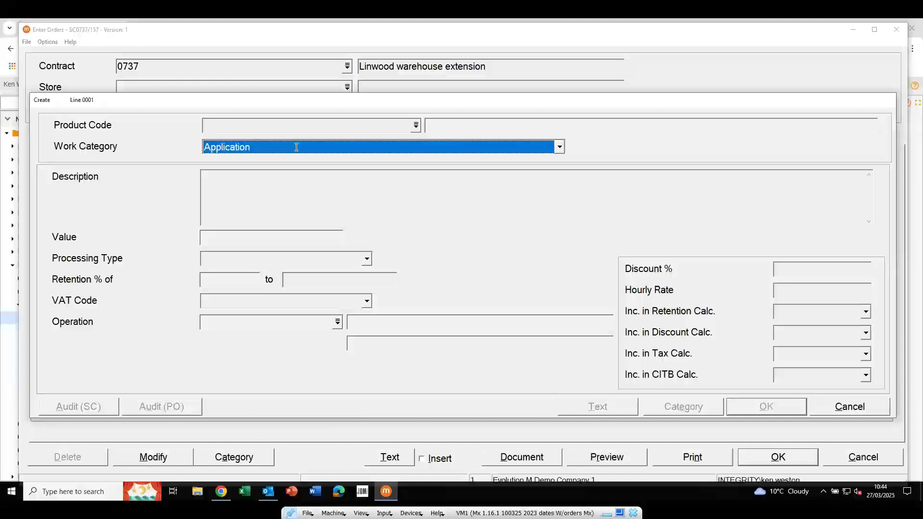
{"action": "left_click", "coordinate": [321, 175]}
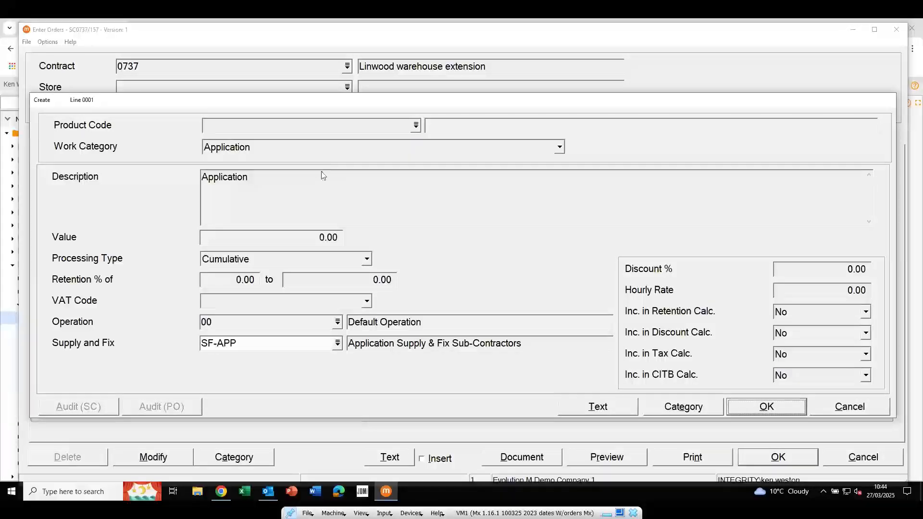
{"action": "left_click", "coordinate": [663, 410]}
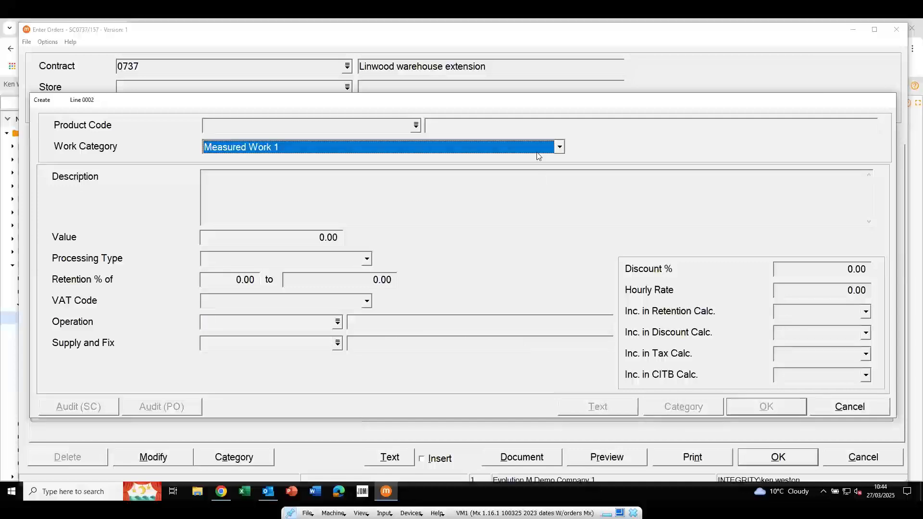
Add a Measured Work 1 line described as "To carry out required work in line with tender doc already submitted" with a value of 1,500.00
{"action": "key", "text": "Tab"}
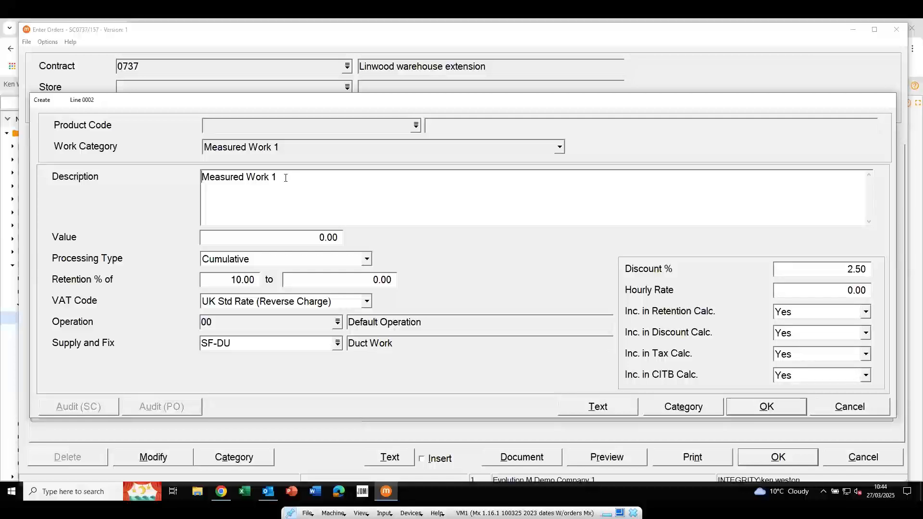
{"action": "left_click_drag", "start_coordinate": [286, 178], "coordinate": [195, 185]}
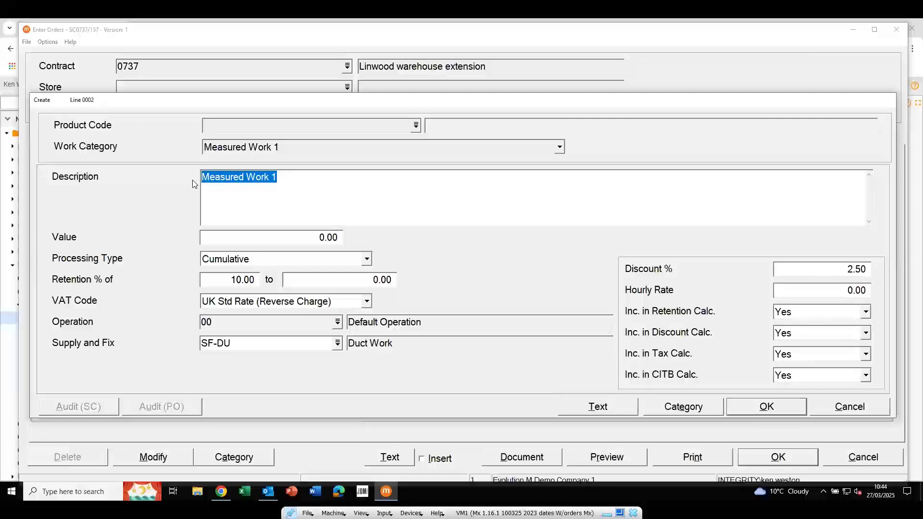
{"action": "type", "text": "To carry out required work in line with tender doc already submitted"}
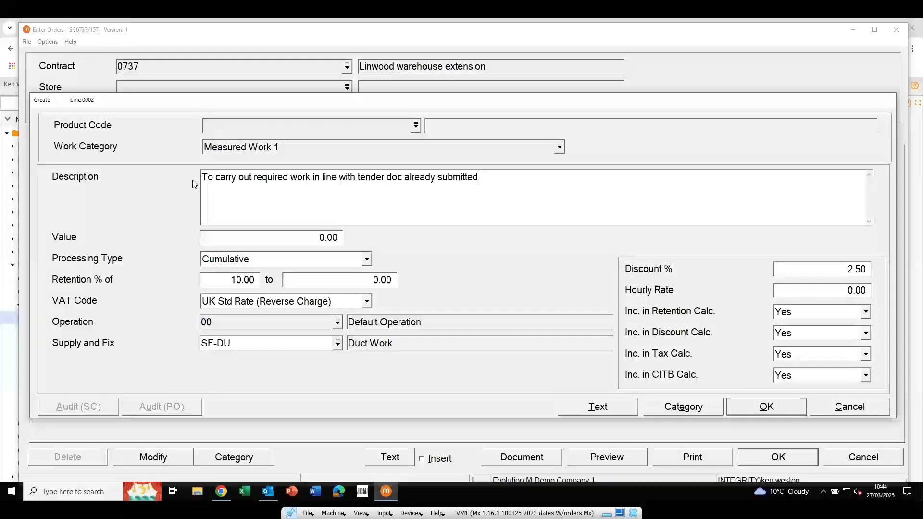
{"action": "left_click", "coordinate": [230, 240]}
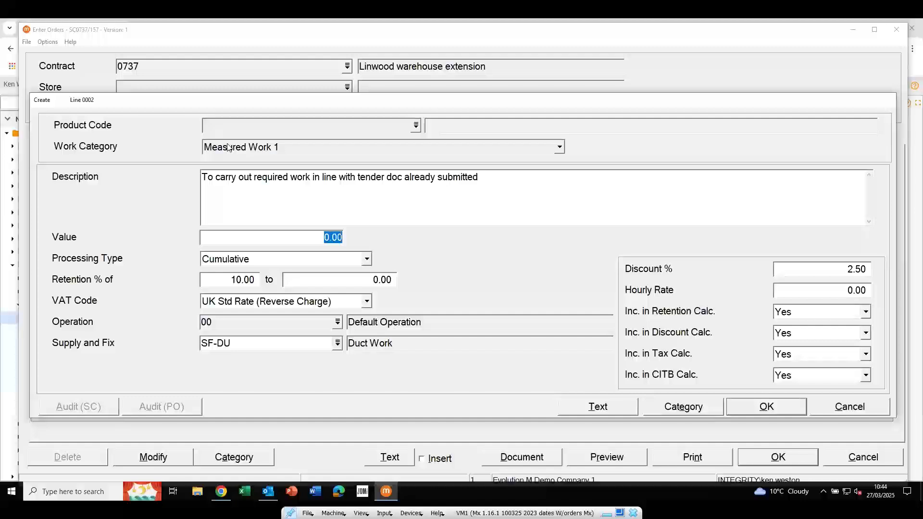
{"action": "type", "text": "1500"}
{"action": "key", "text": "Tab"}
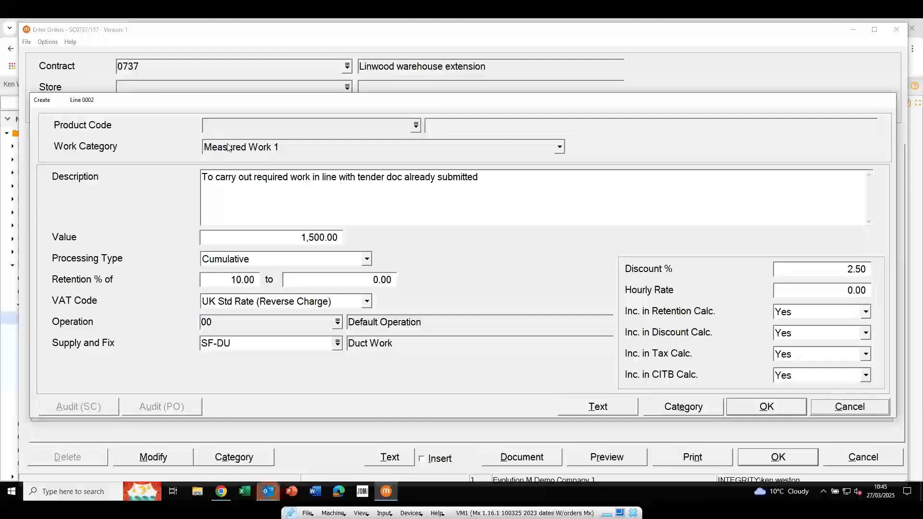
{"action": "left_click", "coordinate": [217, 281]}
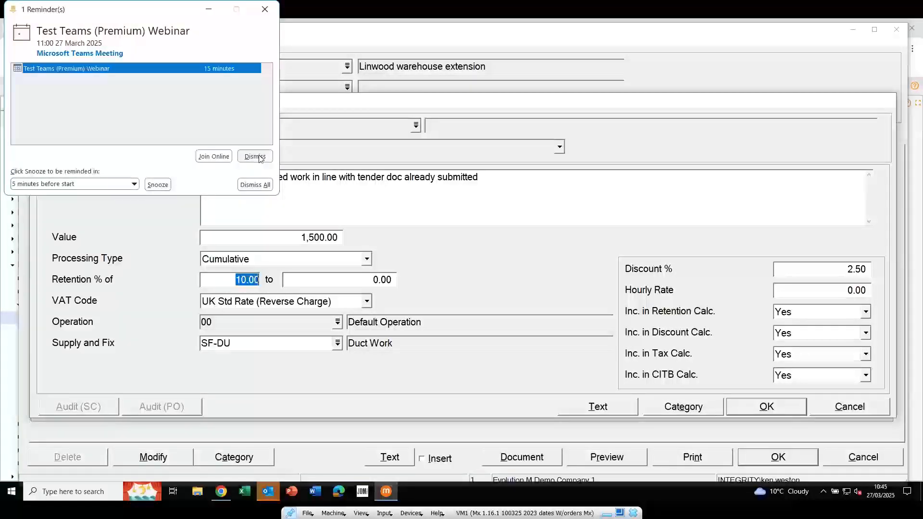
{"action": "left_click", "coordinate": [260, 158]}
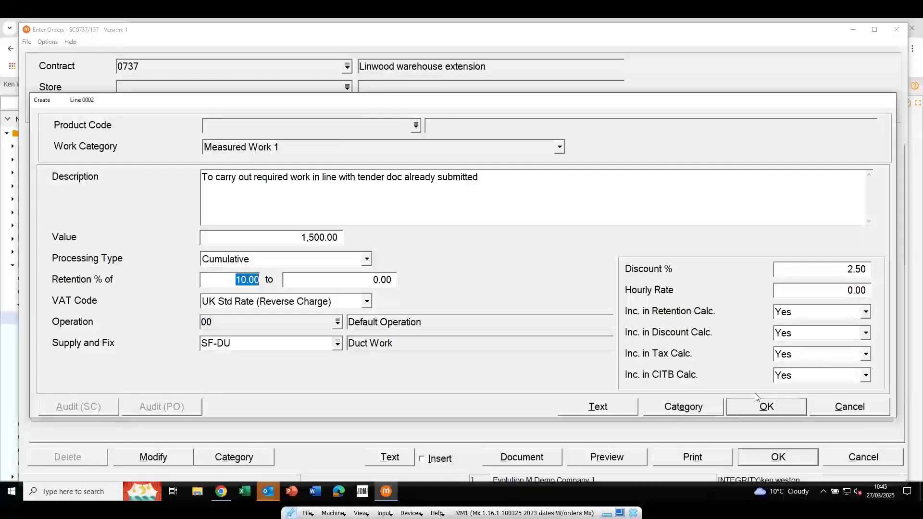
{"action": "left_click", "coordinate": [678, 407]}
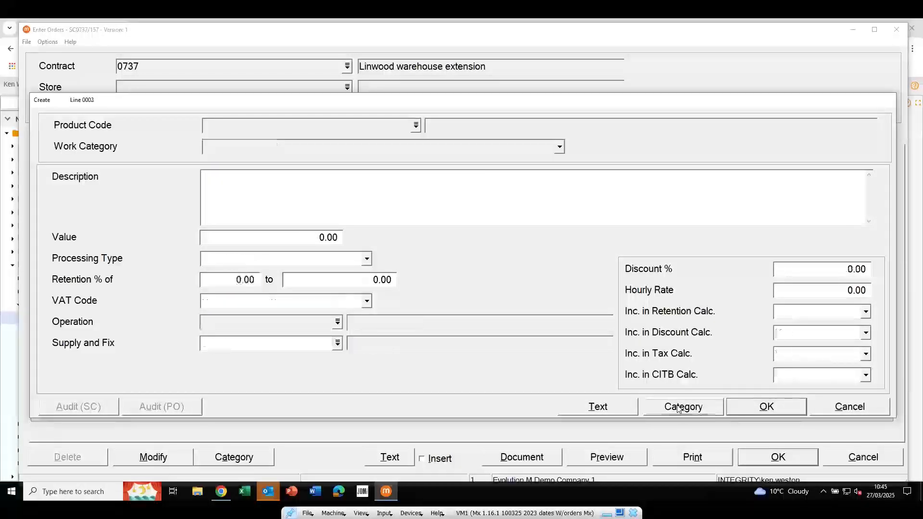
Add an S / C Materials line with a value of 1,000.00 and save the order lines
{"action": "left_click", "coordinate": [559, 151]}
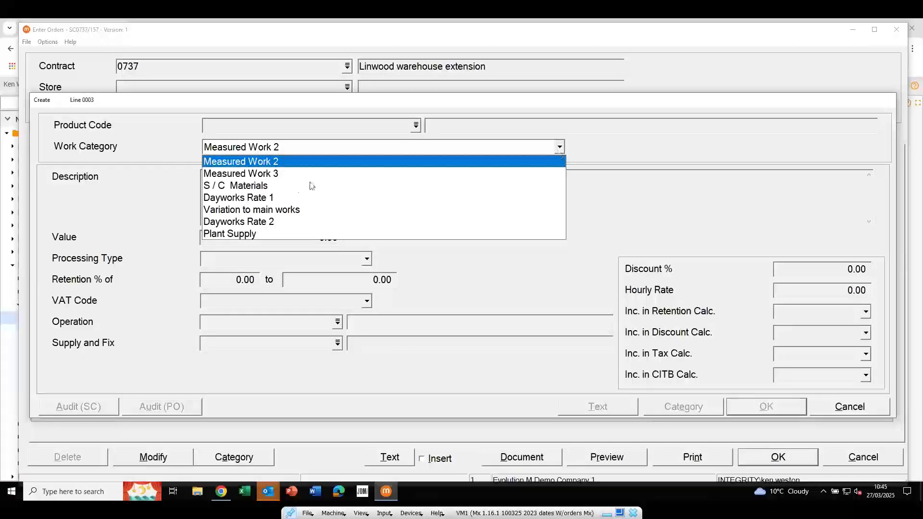
{"action": "left_click", "coordinate": [292, 185]}
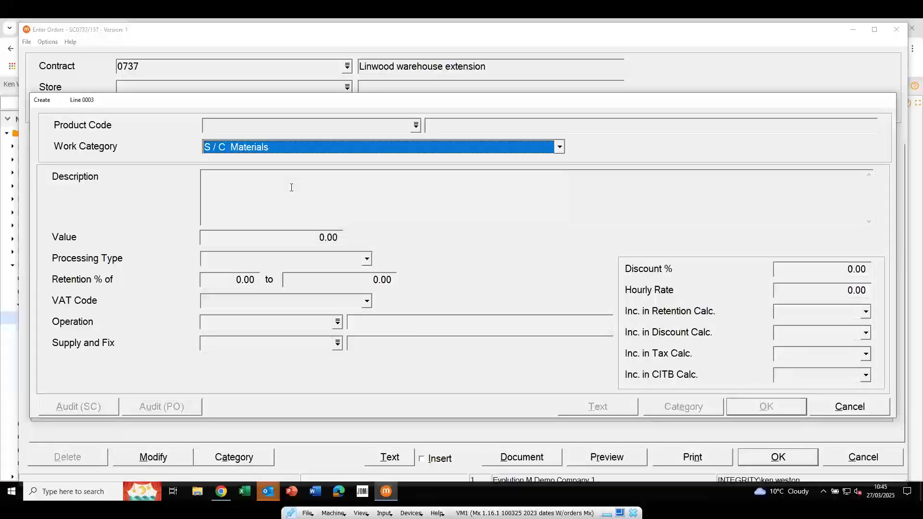
{"action": "key", "text": "Tab"}
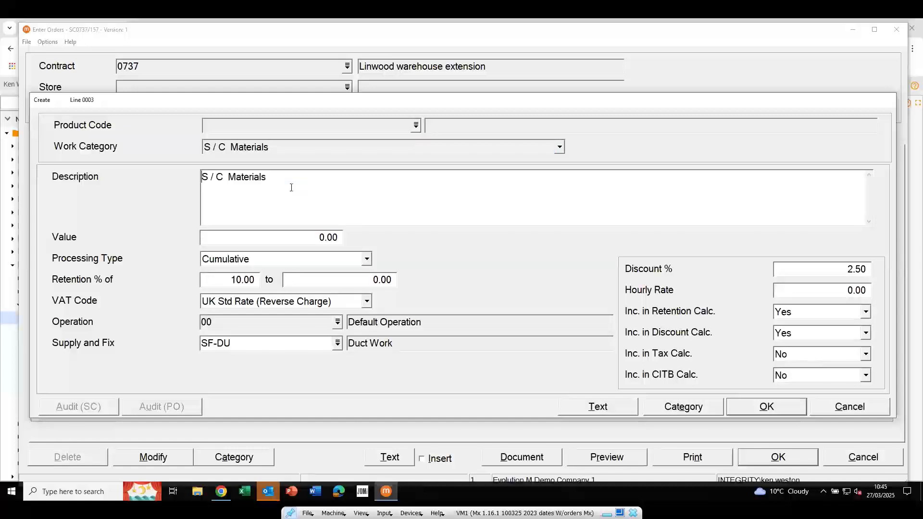
{"action": "left_click", "coordinate": [259, 240]}
{"action": "type", "text": "1000"}
{"action": "key", "text": "Tab"}
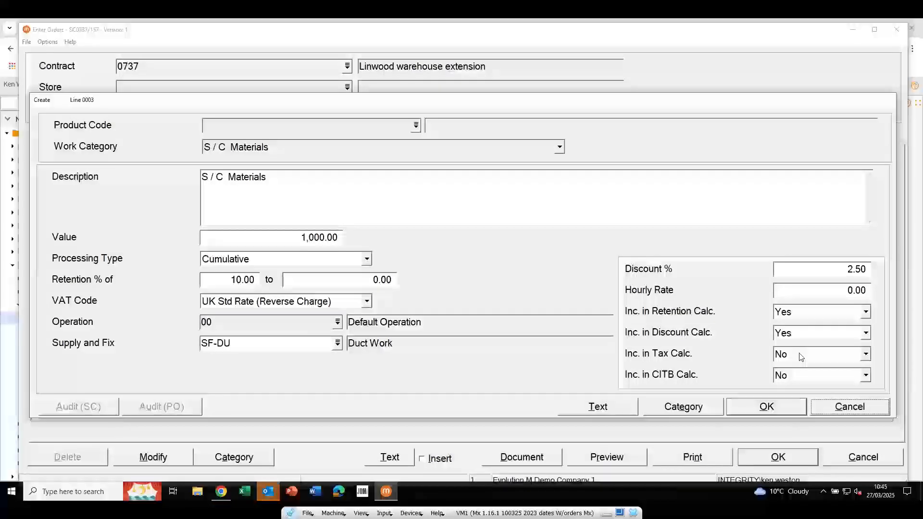
{"action": "left_click", "coordinate": [743, 408]}
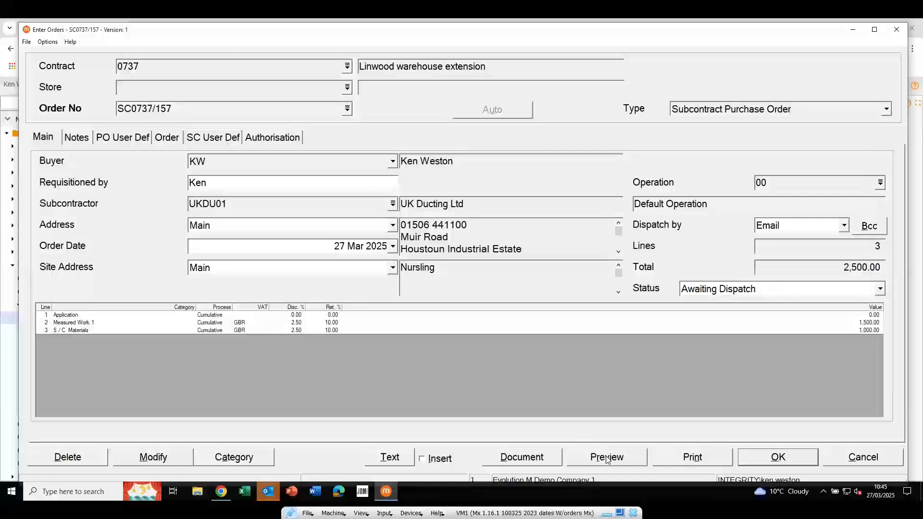
Preview the draft subcontractor order, review its header and priced lines, and close the preview
{"action": "left_click", "coordinate": [607, 458]}
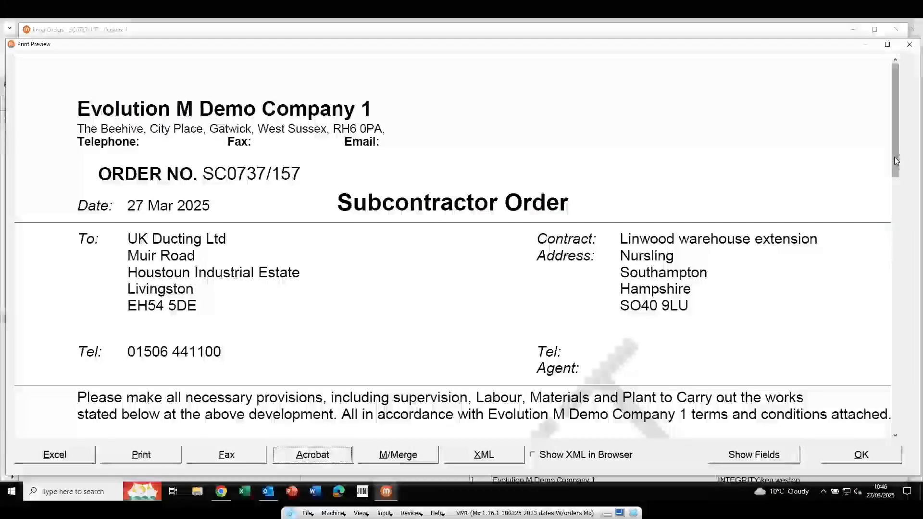
{"action": "left_click_drag", "start_coordinate": [895, 160], "coordinate": [898, 284]}
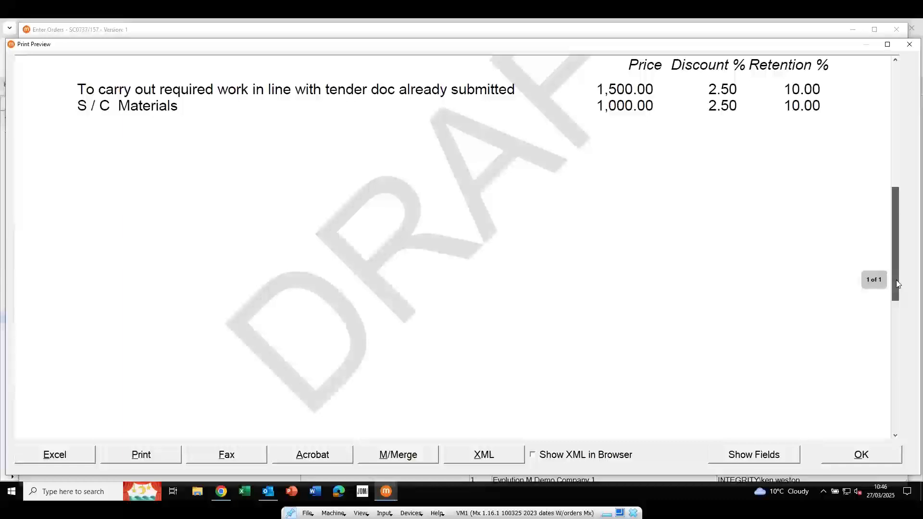
{"action": "left_click_drag", "start_coordinate": [897, 284], "coordinate": [896, 158]}
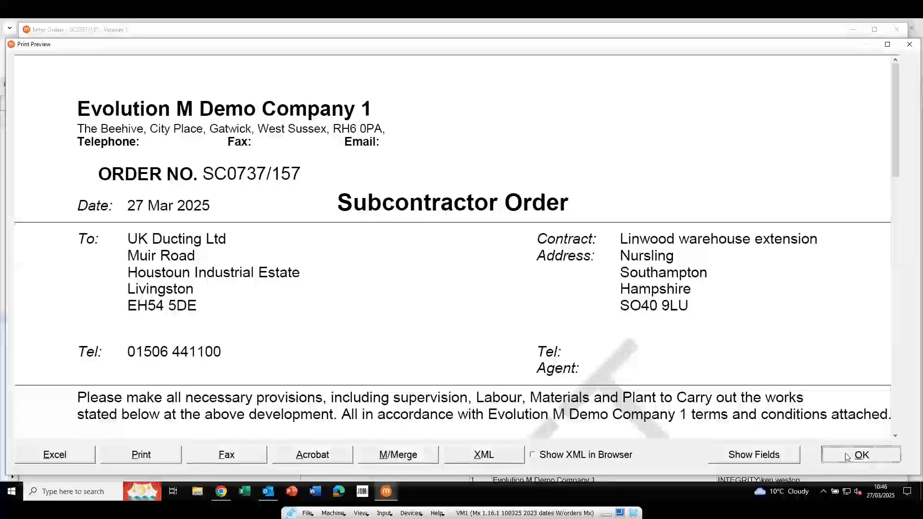
{"action": "left_click", "coordinate": [847, 456]}
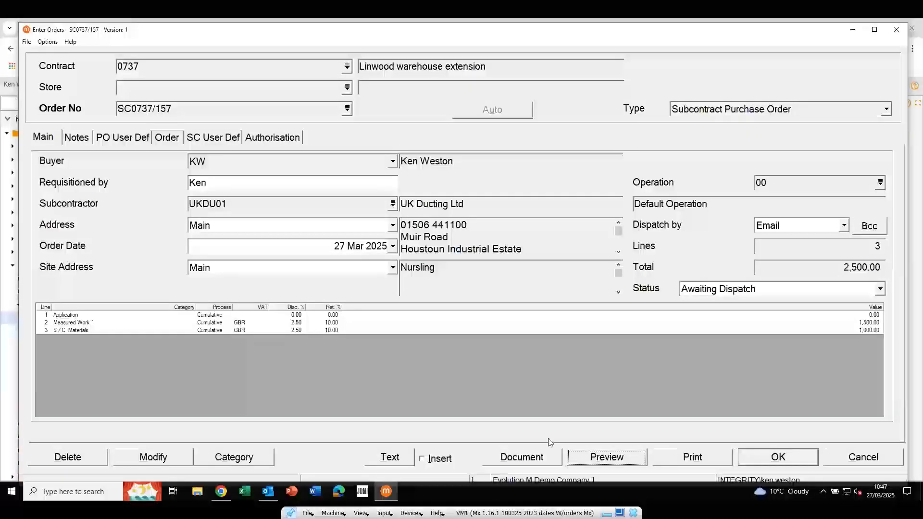
Issue the subcontract order with batch date 27 Mar 2025 and period 03 2023, and email it to the subcontractor
{"action": "left_click", "coordinate": [671, 458]}
{"action": "left_click", "coordinate": [495, 323]}
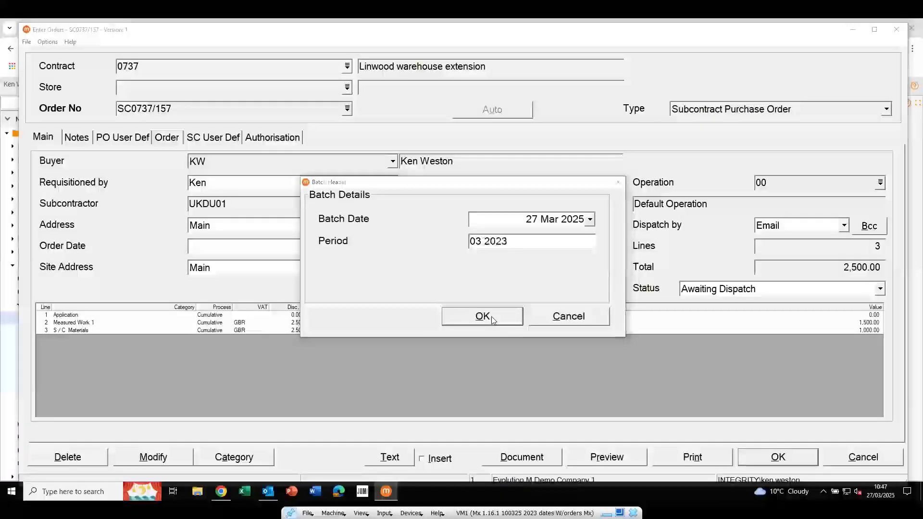
{"action": "left_click", "coordinate": [572, 266]}
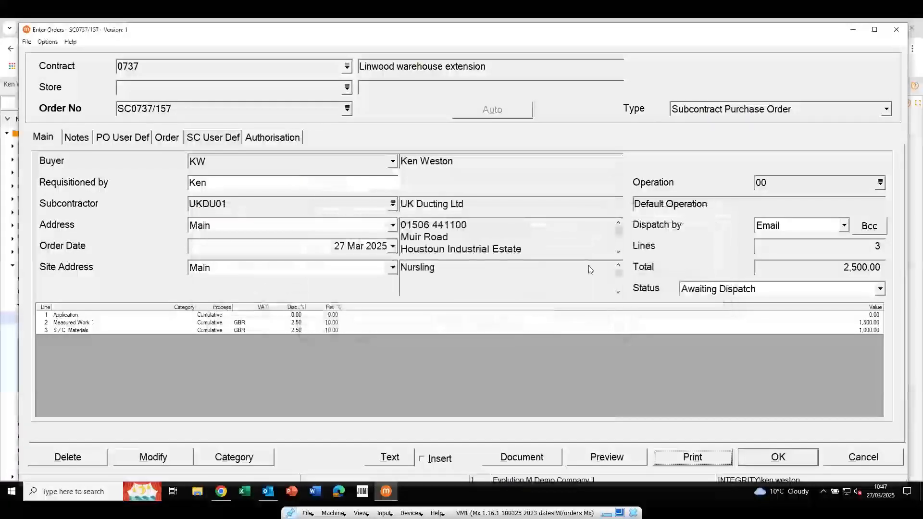
{"action": "left_click", "coordinate": [526, 232]}
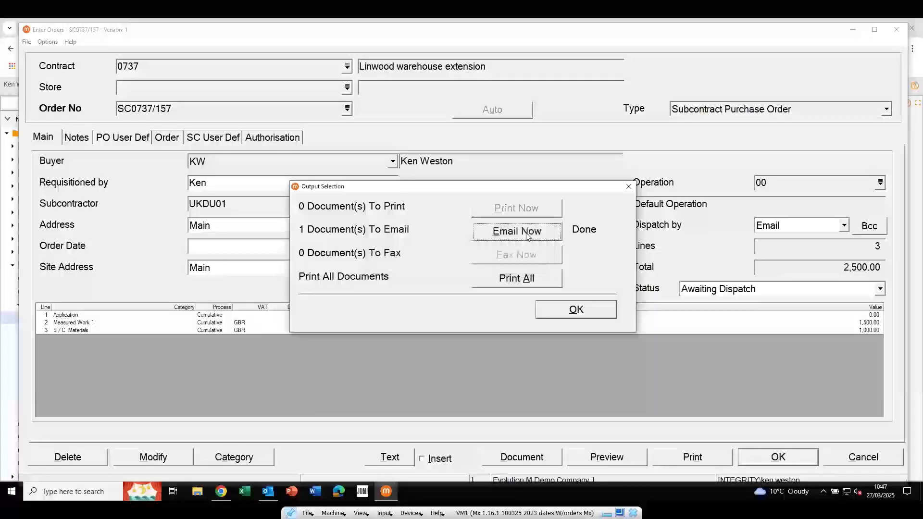
{"action": "left_click", "coordinate": [562, 307]}
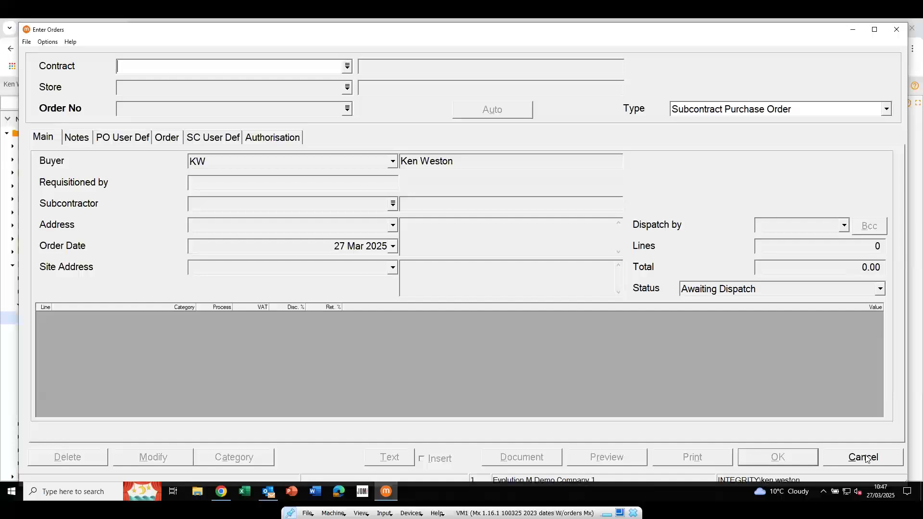
Close the order entry form and open the Invoicing Dashboard of the subcontractors' invoice register
{"action": "left_click", "coordinate": [865, 457]}
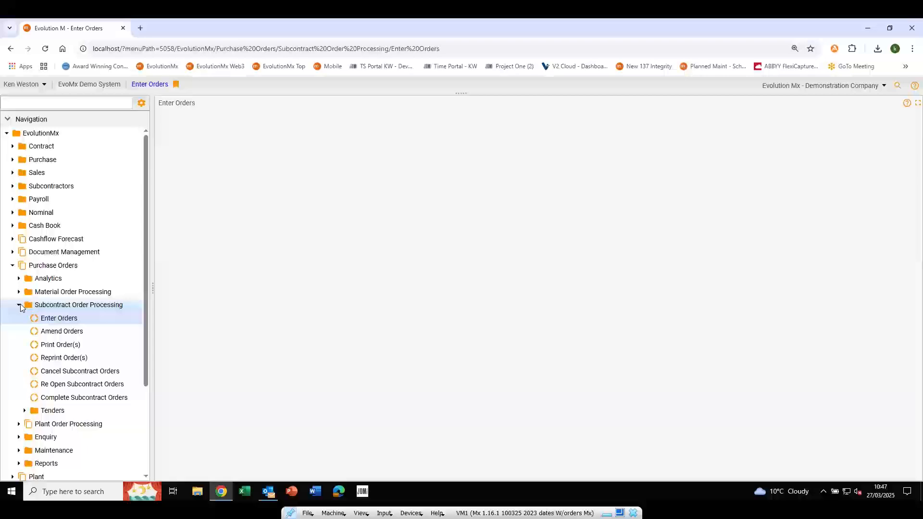
{"action": "left_click", "coordinate": [20, 305]}
{"action": "left_click", "coordinate": [12, 266]}
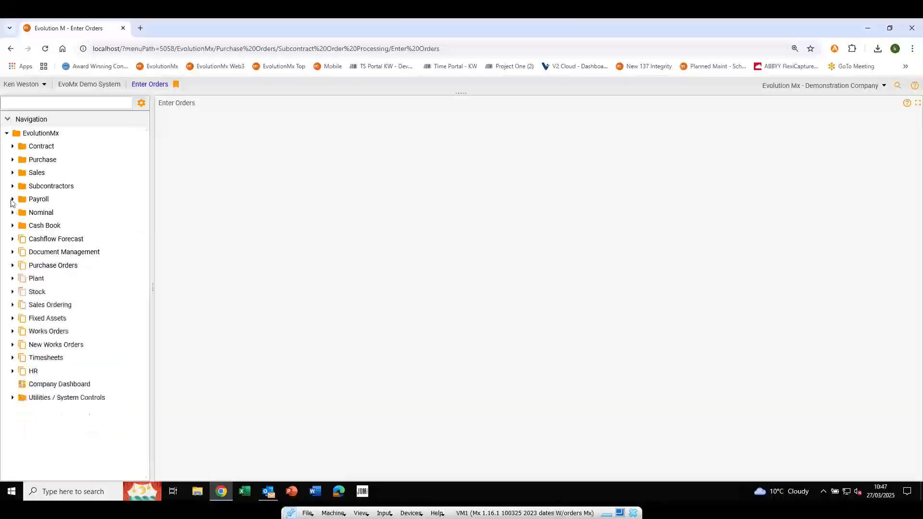
{"action": "left_click", "coordinate": [12, 187]}
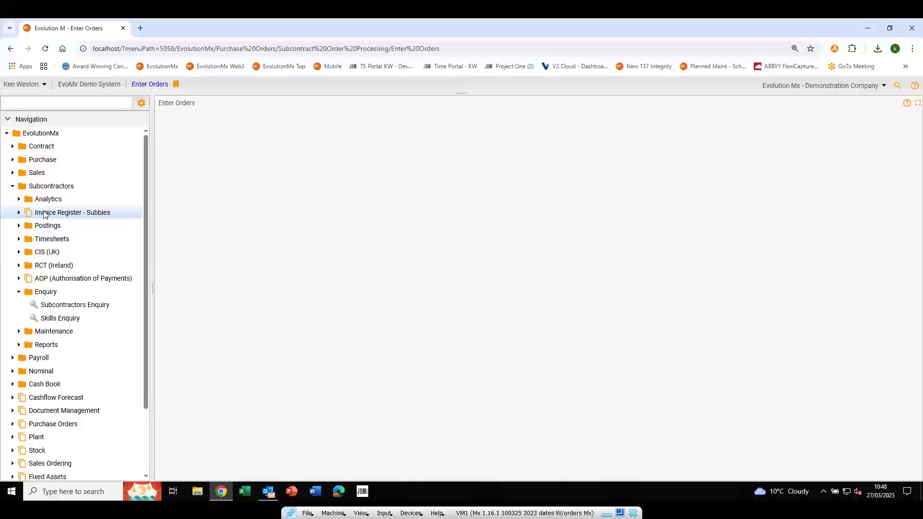
{"action": "left_click", "coordinate": [20, 213]}
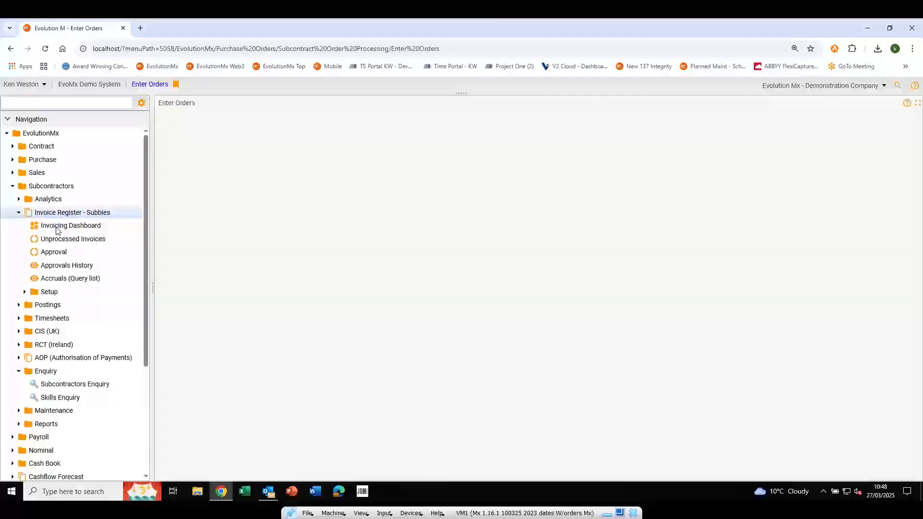
{"action": "left_click", "coordinate": [57, 228]}
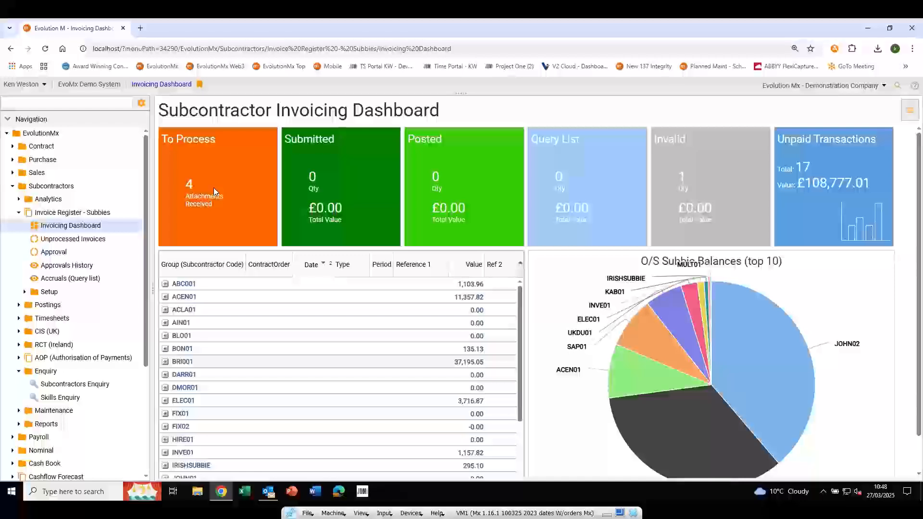
Open unprocessed invoice ID 35 from the invoices to process and review the scanned ABC Subcontractor Ltd document
{"action": "left_click", "coordinate": [218, 162]}
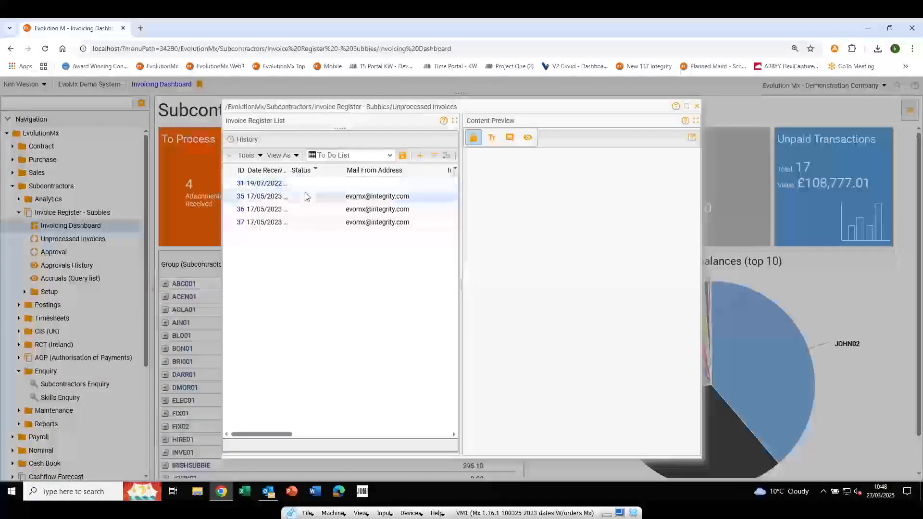
{"action": "left_click", "coordinate": [305, 197]}
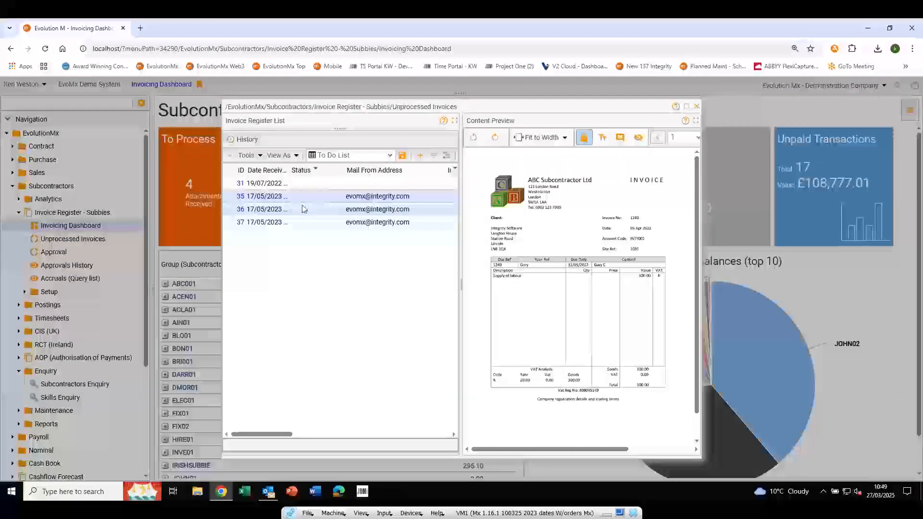
{"action": "left_click", "coordinate": [241, 197]}
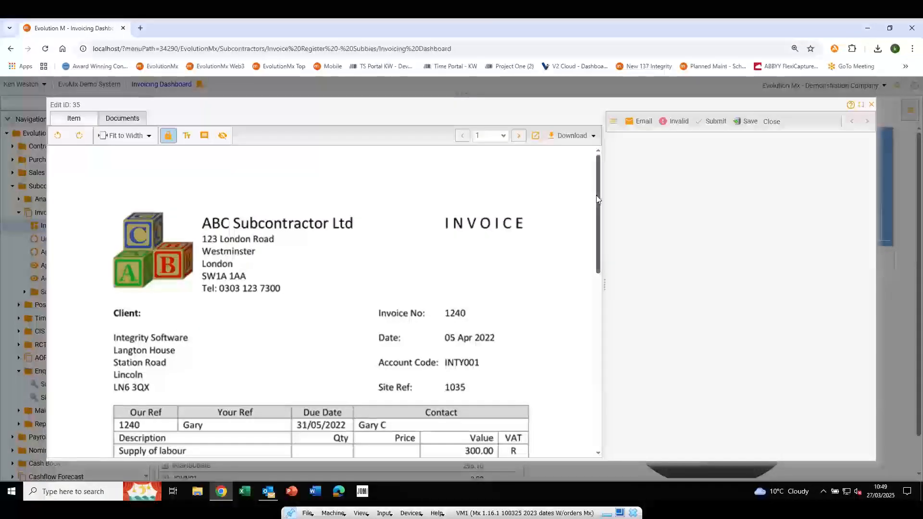
{"action": "scroll", "coordinate": [591, 251], "scroll_direction": "down", "scroll_amount": 10}
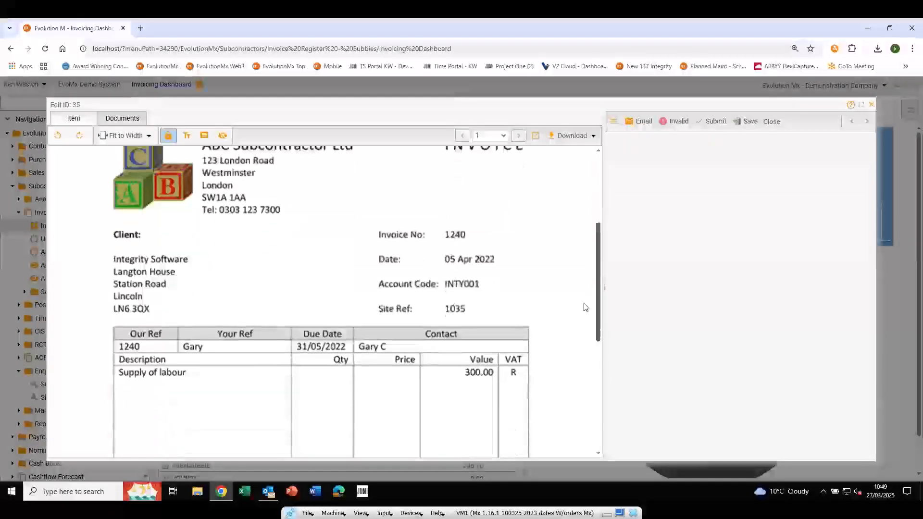
{"action": "scroll", "coordinate": [582, 216], "scroll_direction": "up", "scroll_amount": 10}
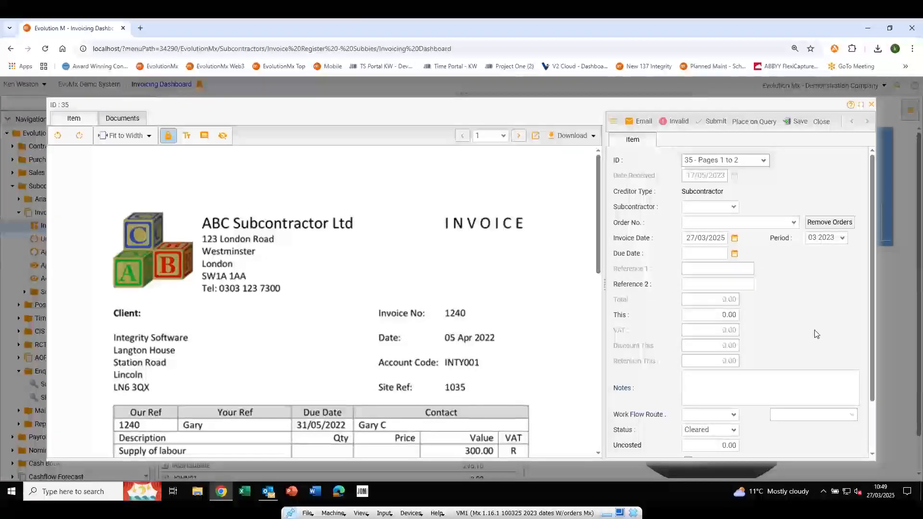
Assign ABC Roofing Ltd as the invoice's subcontractor and select the Eastbourne Pier order matching the scanned site reference
{"action": "left_click", "coordinate": [690, 205]}
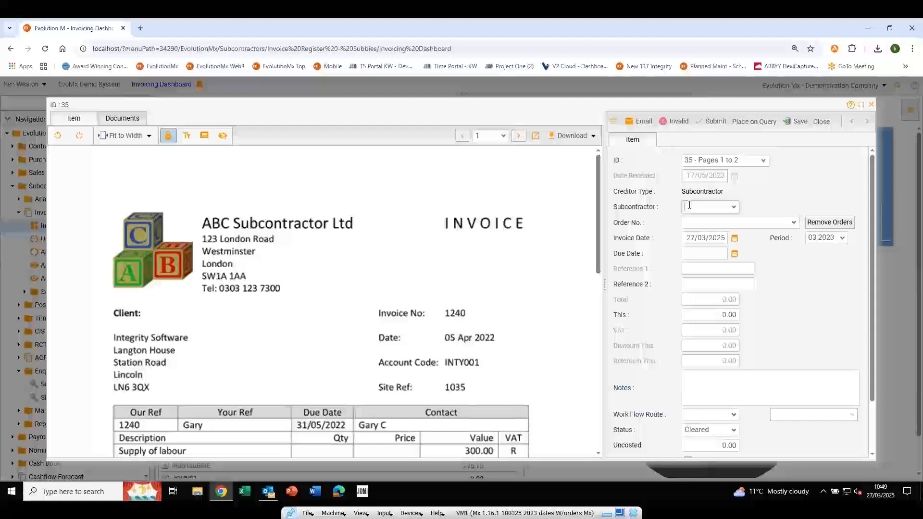
{"action": "type", "text": "ABC"}
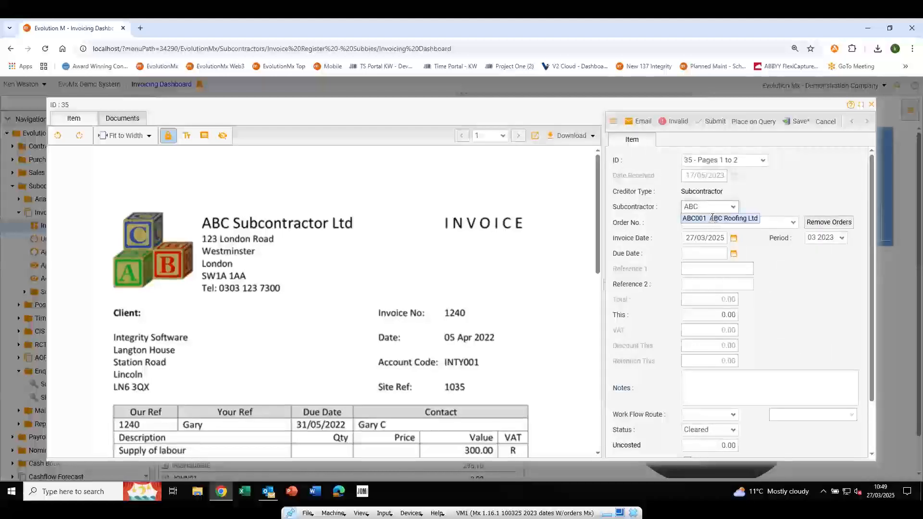
{"action": "left_click", "coordinate": [713, 218]}
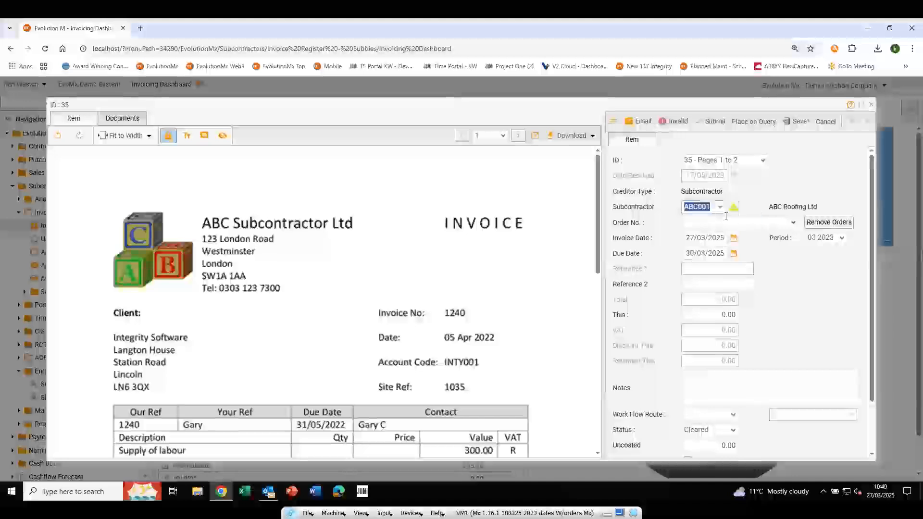
{"action": "left_click", "coordinate": [794, 224]}
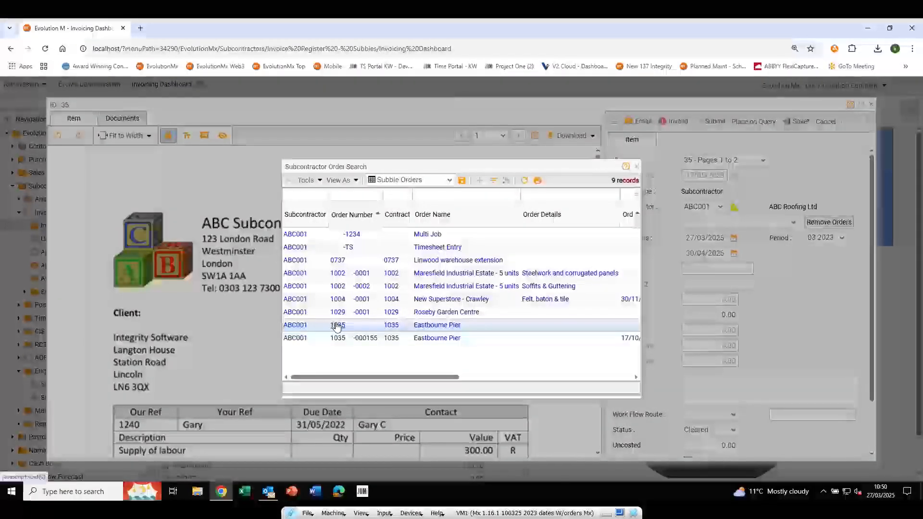
{"action": "left_click", "coordinate": [338, 326]}
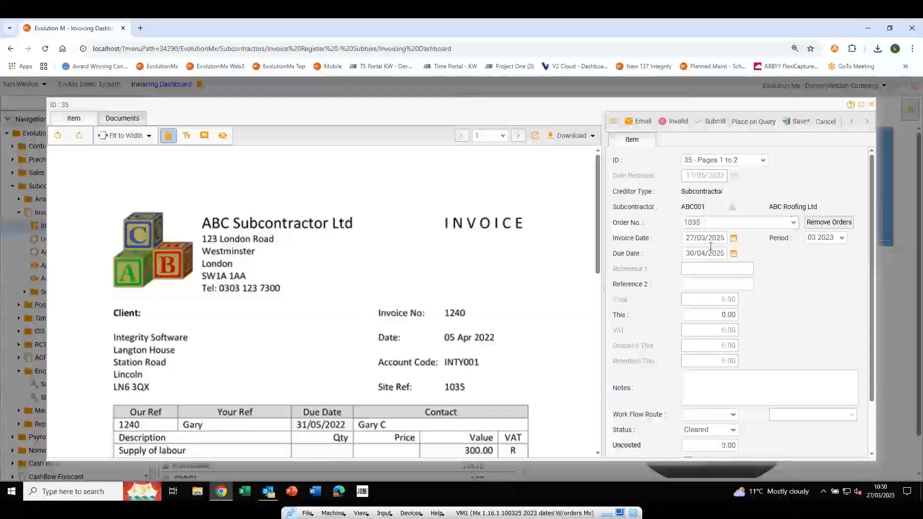
Set the invoice's Reference 2 to 1240 and its value for This to 300.00
{"action": "left_click", "coordinate": [689, 283]}
{"action": "type", "text": "1"}
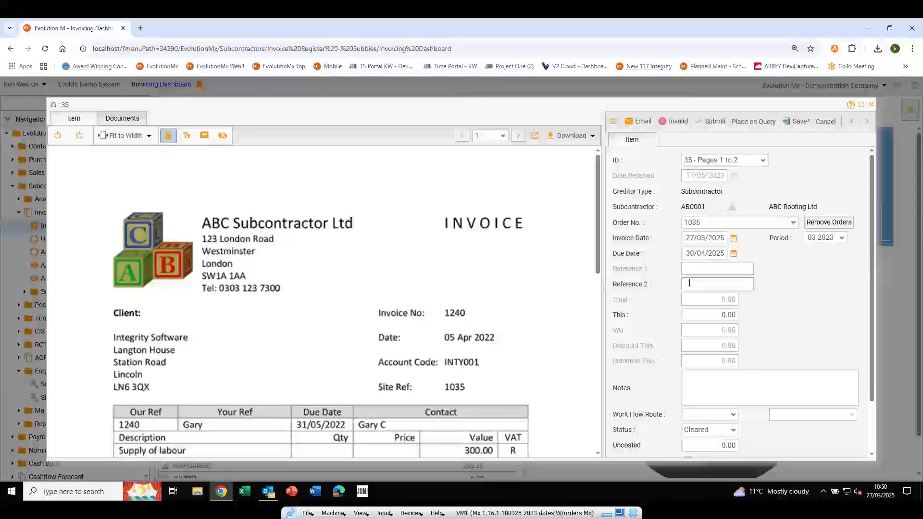
{"action": "type", "text": "240"}
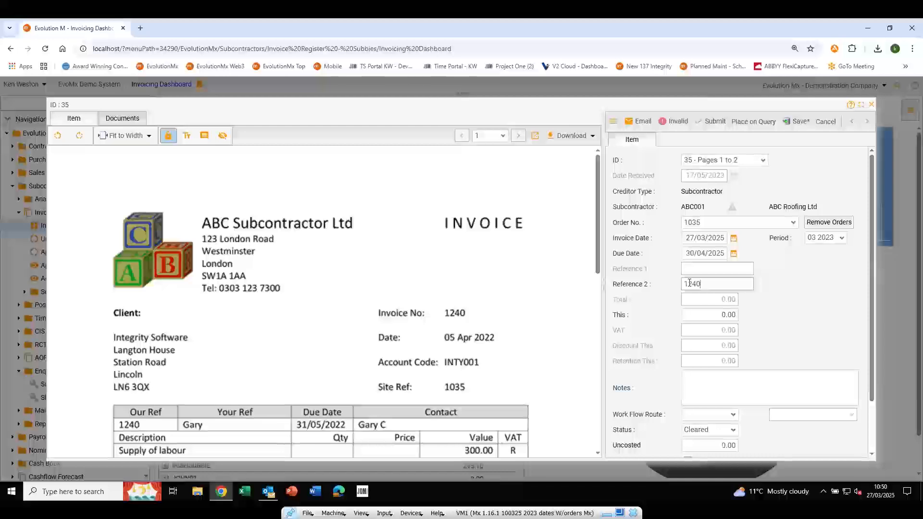
{"action": "key", "text": "Tab"}
{"action": "type", "text": "300"}
{"action": "key", "text": "Tab"}
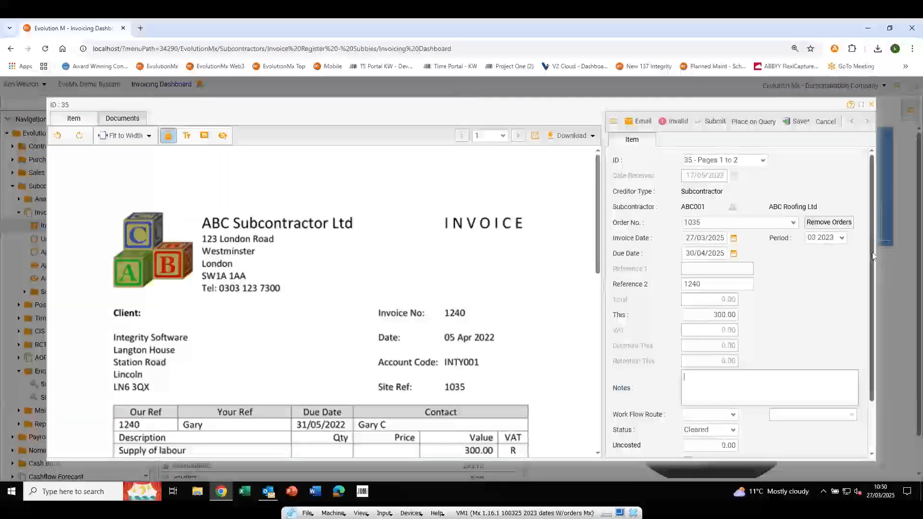
Show the cost allocation, allocate 300.00 to the Measured Work 1 line, and accept the budget warning
{"action": "scroll", "coordinate": [873, 273], "scroll_direction": "down", "scroll_amount": 3}
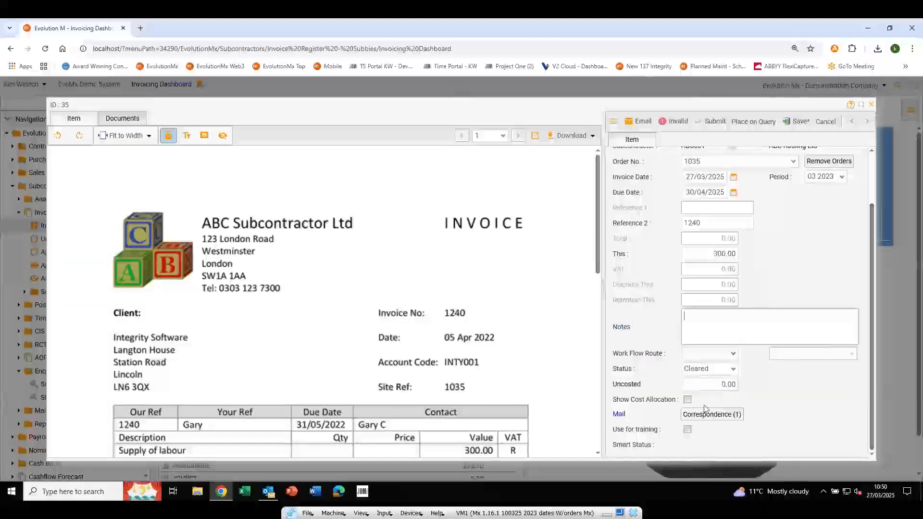
{"action": "left_click", "coordinate": [688, 400]}
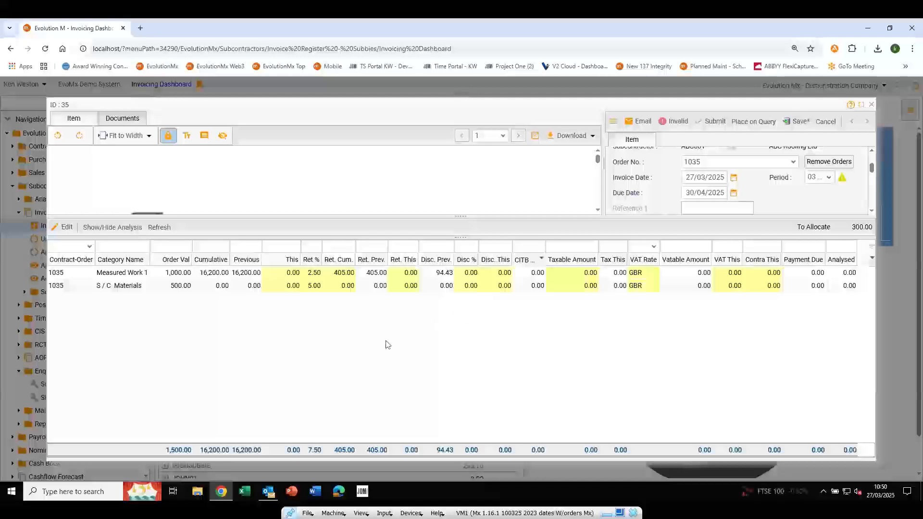
{"action": "left_click", "coordinate": [286, 275]}
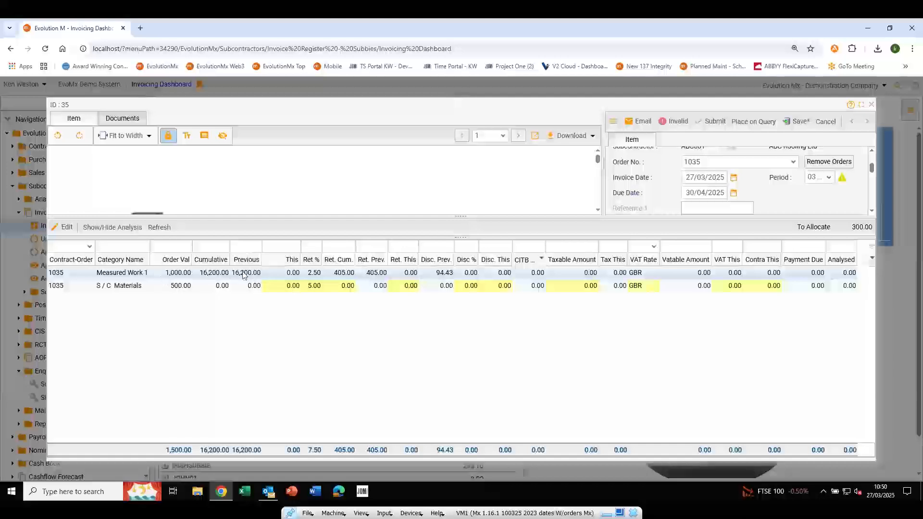
{"action": "left_click", "coordinate": [287, 273]}
{"action": "type", "text": "300"}
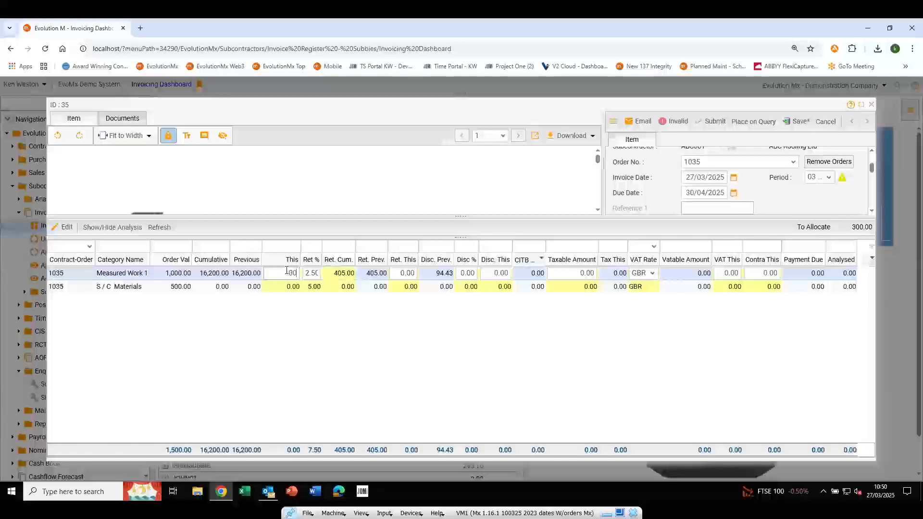
{"action": "key", "text": "Return"}
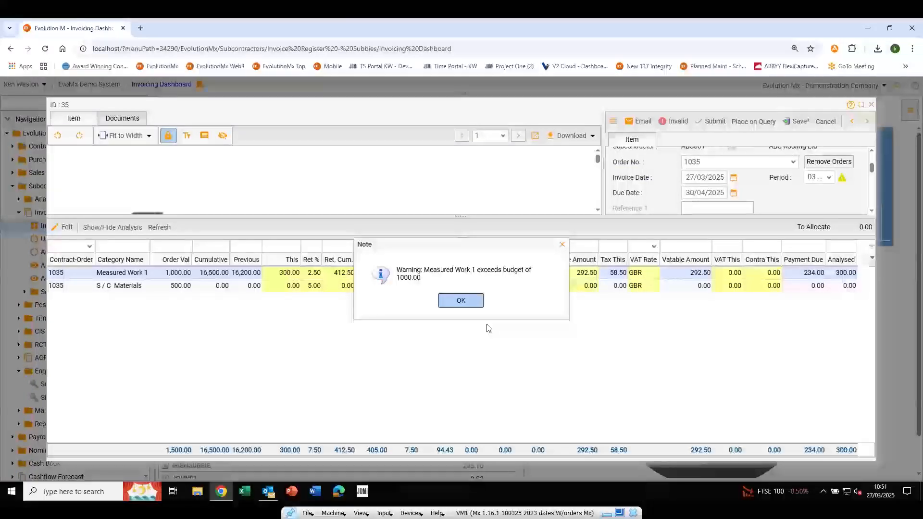
{"action": "left_click", "coordinate": [460, 300]}
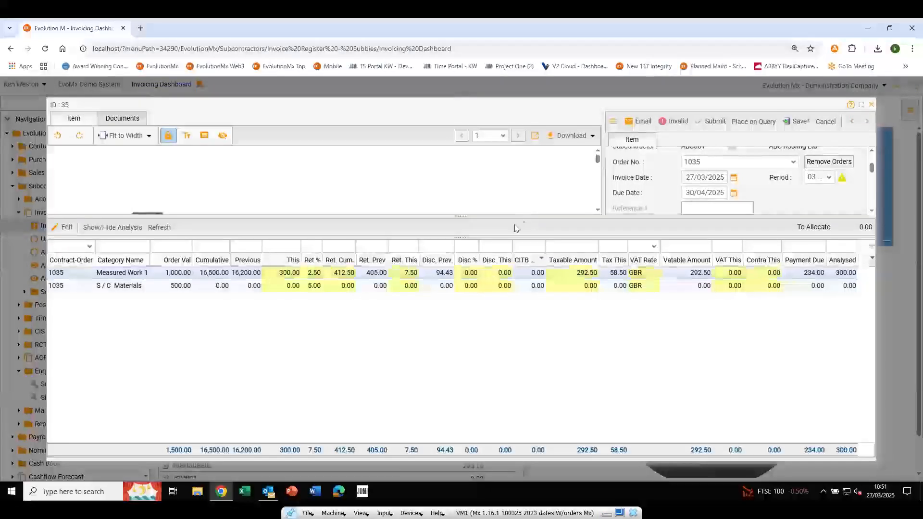
Enlarge the scanned invoice's viewing area, add the text annotation "sticky notes" beside the supplier address, and lock the annotations
{"action": "left_click_drag", "start_coordinate": [513, 215], "coordinate": [504, 317]}
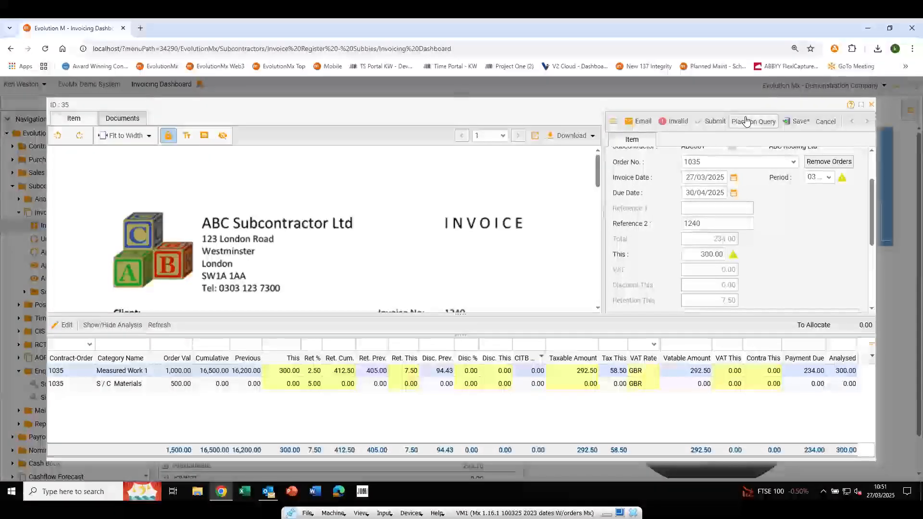
{"action": "left_click", "coordinate": [186, 136]}
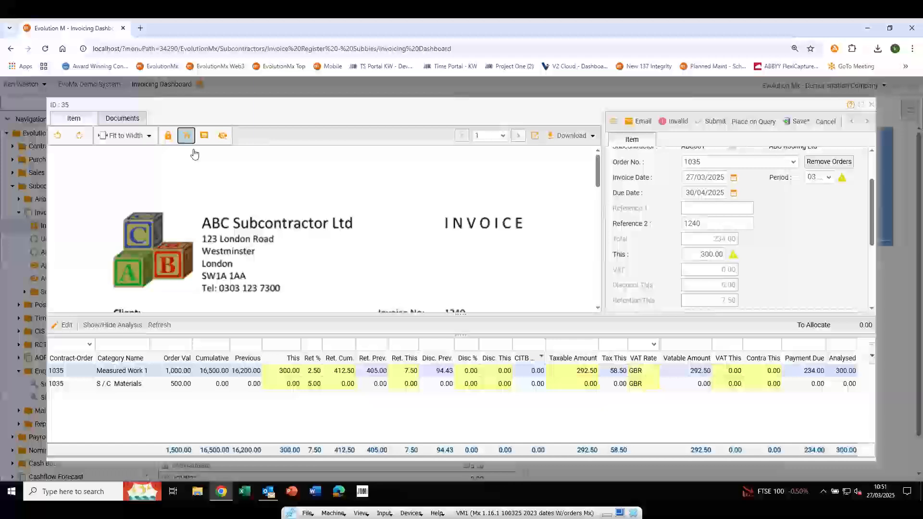
{"action": "left_click", "coordinate": [313, 261]}
{"action": "type", "text": "Sticky"}
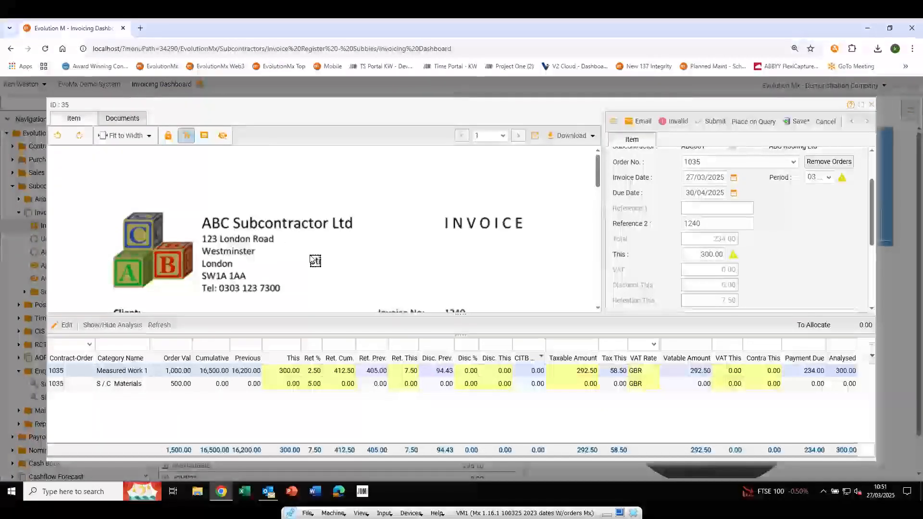
{"action": "type", "text": " notes"}
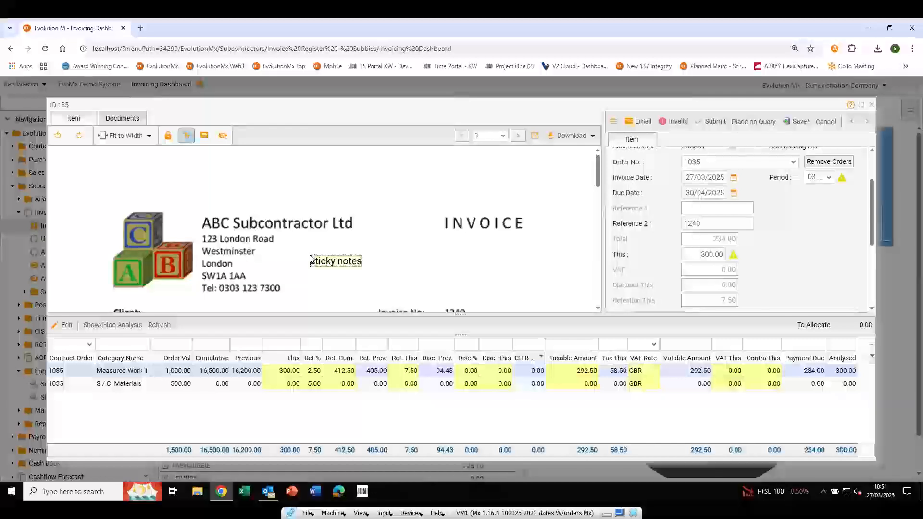
{"action": "left_click", "coordinate": [170, 138]}
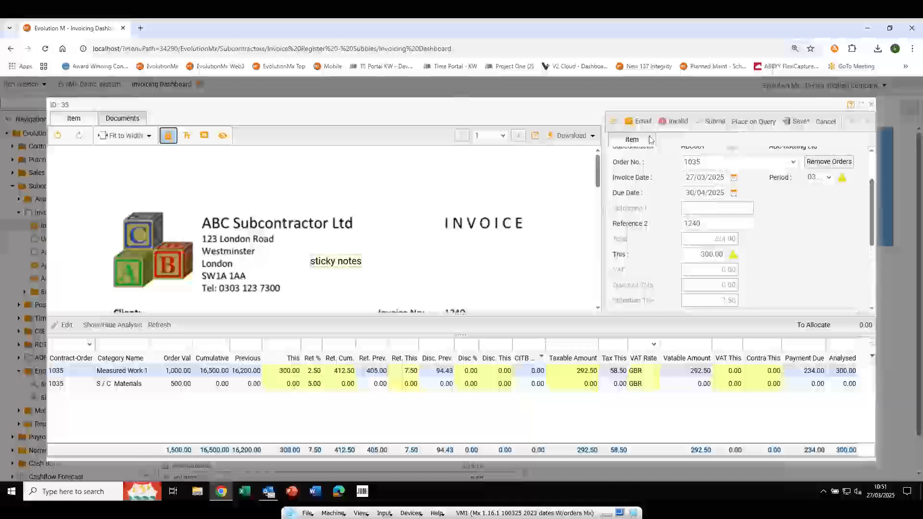
Submit the invoice with the option to split it afterwards, close the invoice and unprocessed list, and collapse the invoice register folder
{"action": "left_click_drag", "start_coordinate": [564, 105], "coordinate": [530, 111]}
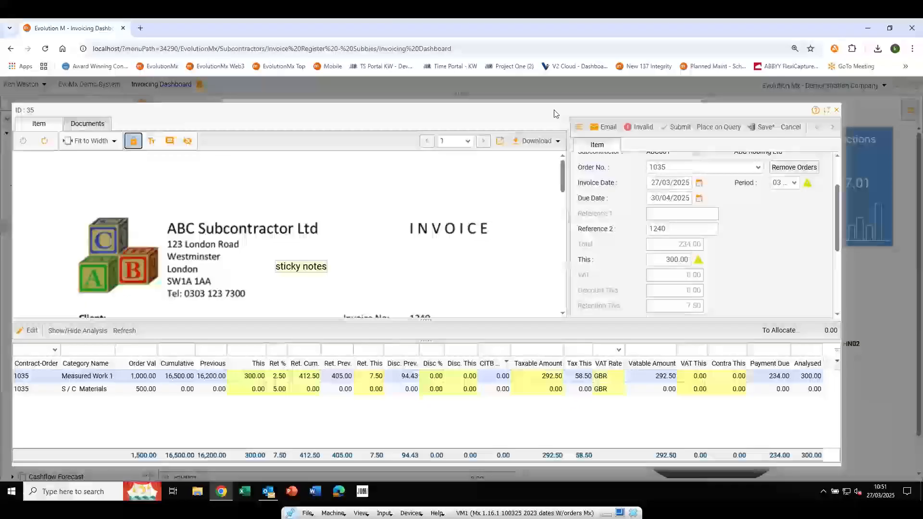
{"action": "left_click", "coordinate": [681, 129]}
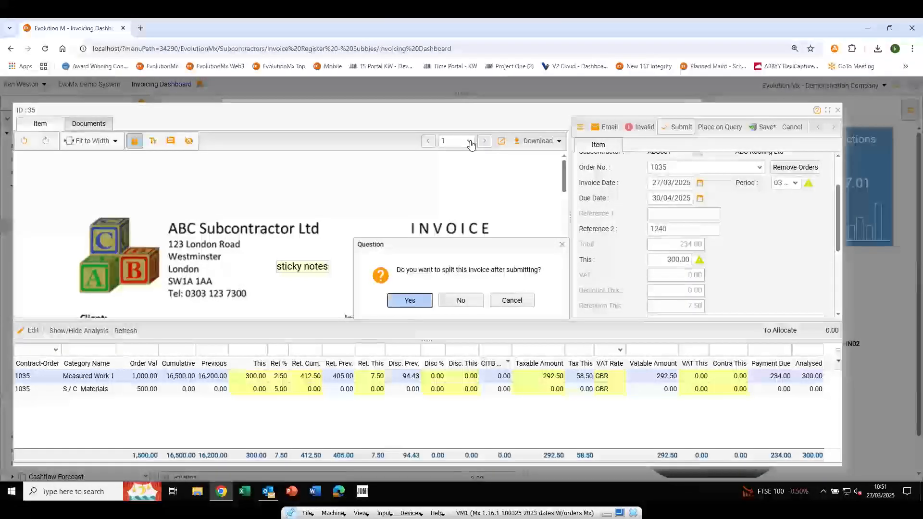
{"action": "left_click", "coordinate": [399, 301]}
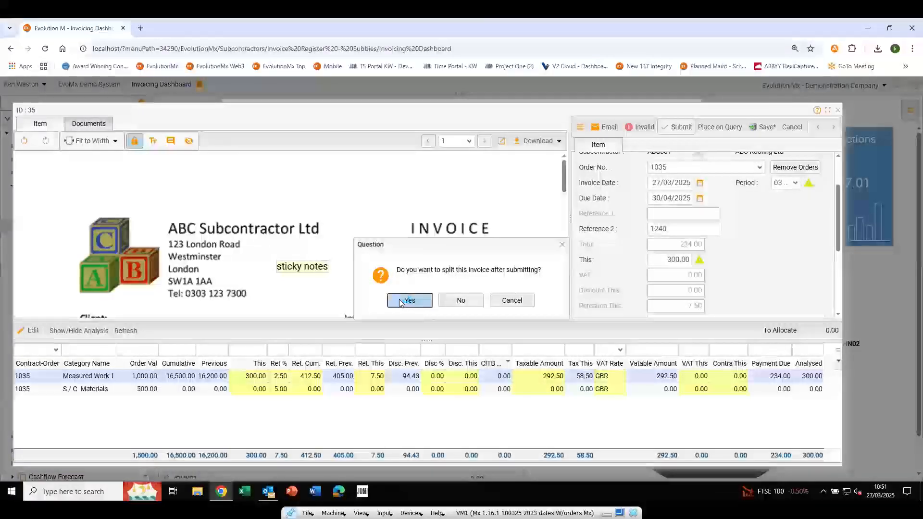
{"action": "left_click", "coordinate": [838, 112]}
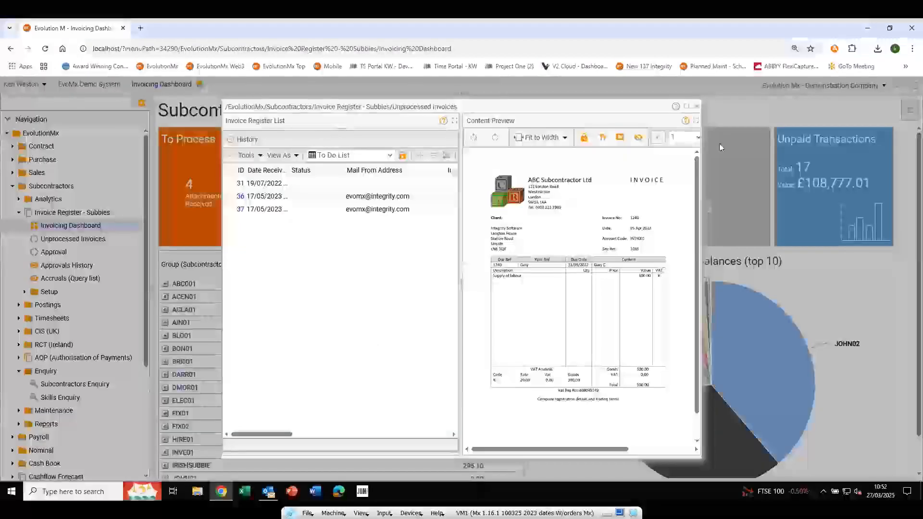
{"action": "left_click", "coordinate": [696, 107]}
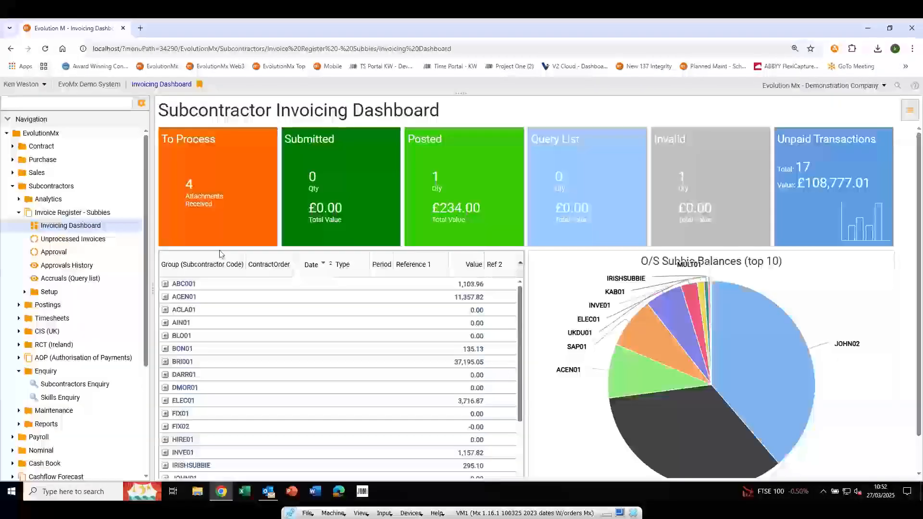
{"action": "left_click", "coordinate": [19, 213]}
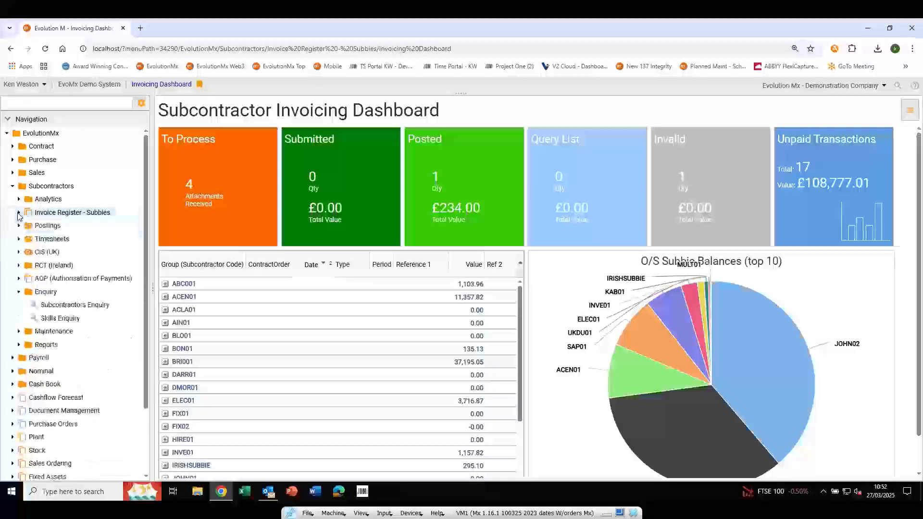
Collapse the Enquiry folder and open Post Transactions from the subcontractor Postings
{"action": "left_click", "coordinate": [18, 291]}
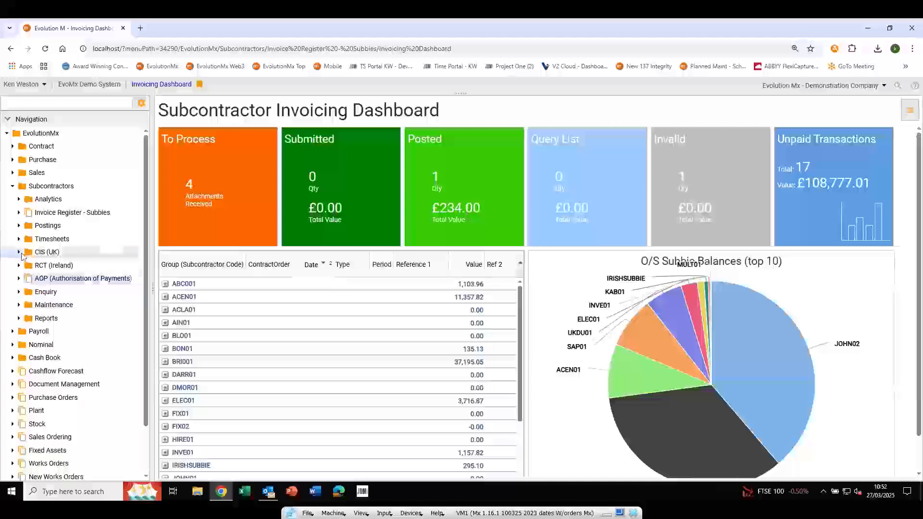
{"action": "left_click", "coordinate": [18, 225]}
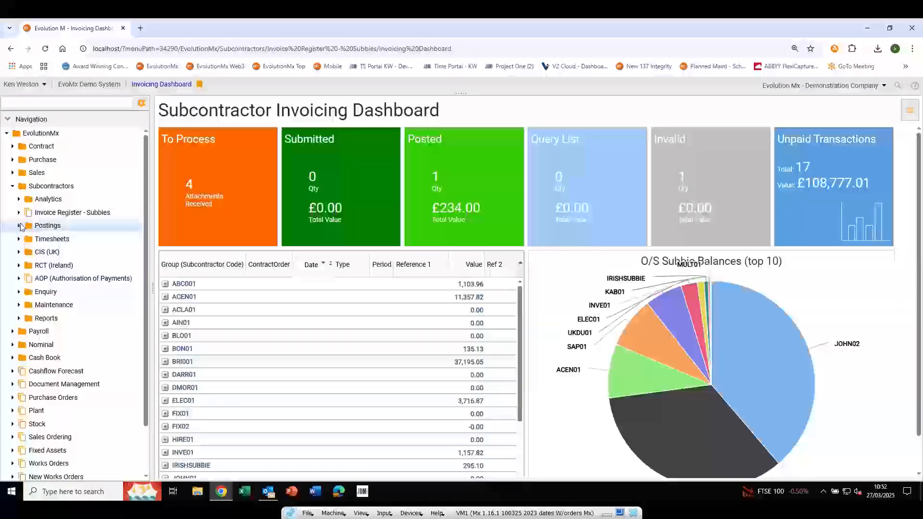
{"action": "left_click", "coordinate": [66, 240]}
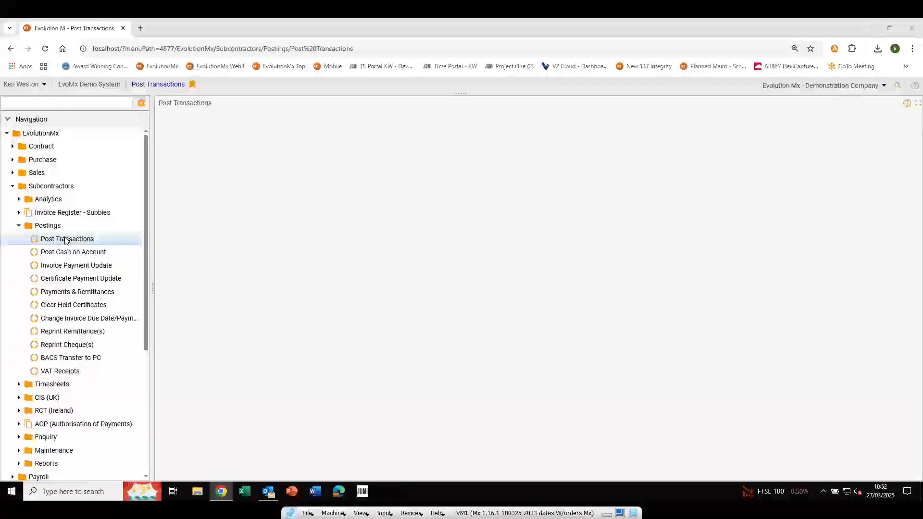
Create an Application batch with the default batch date and period, accepting that the date falls outside the period
{"action": "key", "text": "a"}
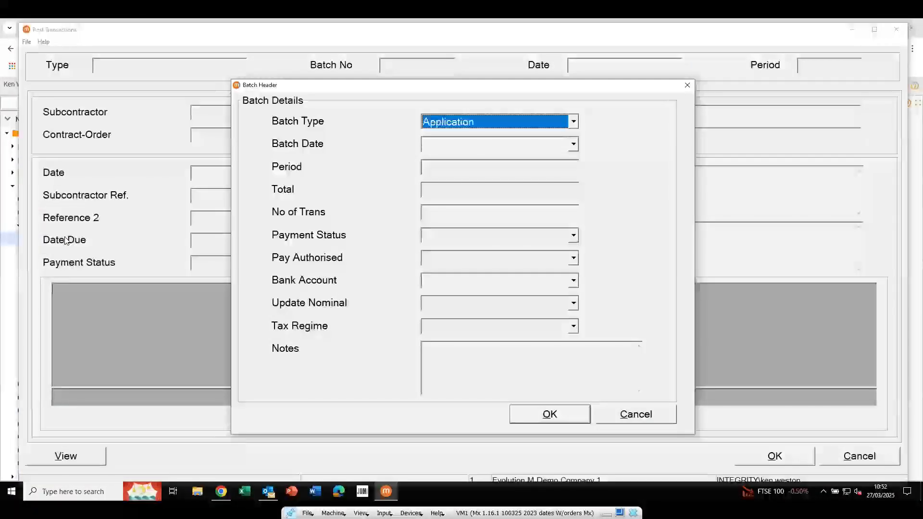
{"action": "key", "text": "Return"}
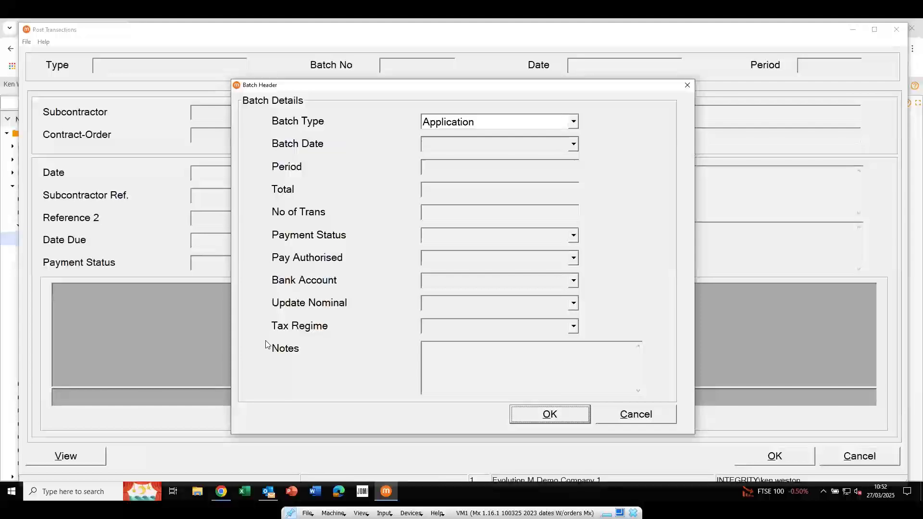
{"action": "left_click", "coordinate": [522, 414]}
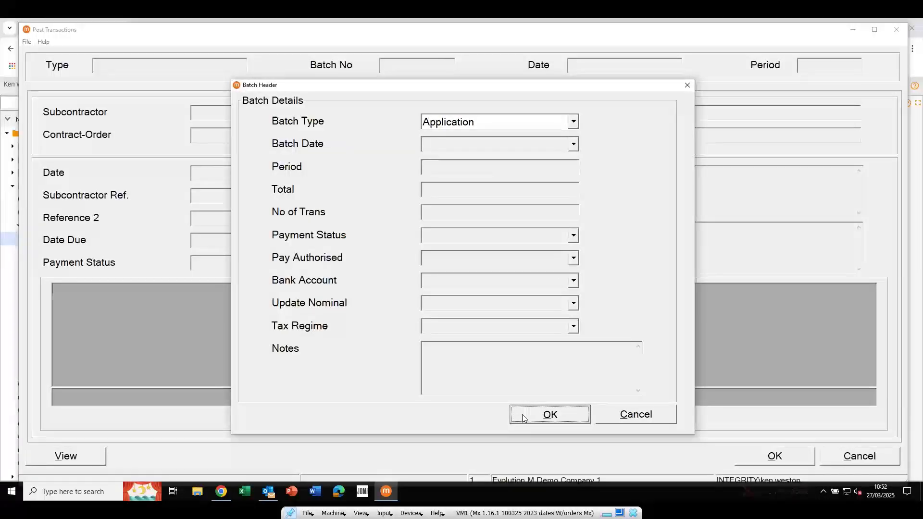
{"action": "left_click", "coordinate": [524, 413]}
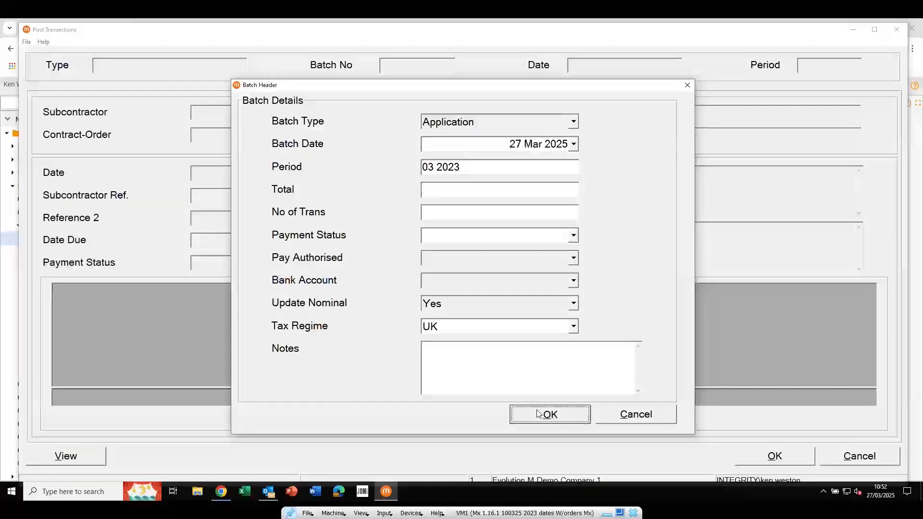
{"action": "left_click", "coordinate": [584, 265]}
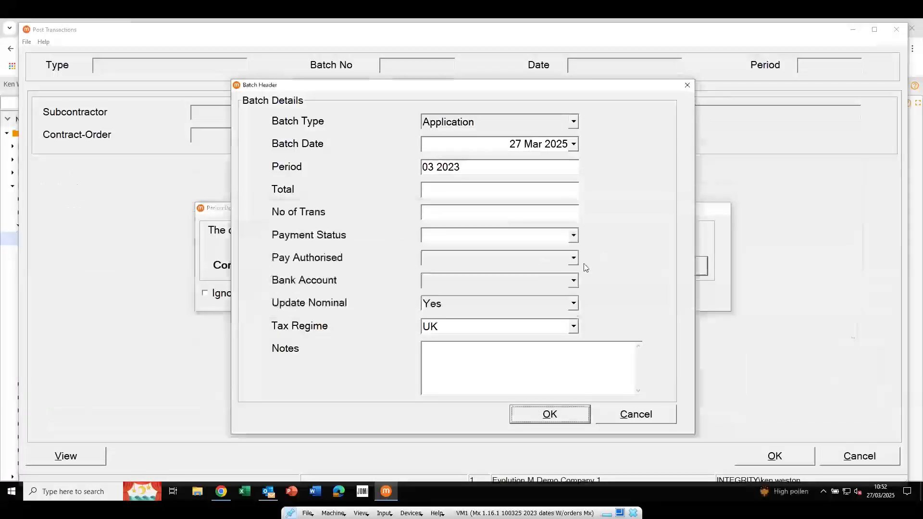
Enter subcontractor UKDU01, dismiss the insurance warning, and select its Linwood warehouse extension order dated 27 Mar 2025
{"action": "type", "text": "UKDU01"}
{"action": "key", "text": "Tab"}
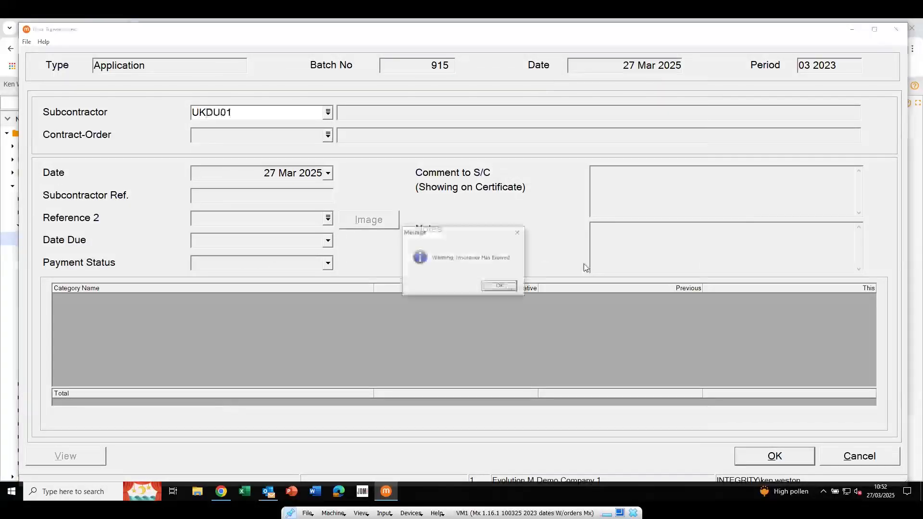
{"action": "left_click", "coordinate": [499, 286]}
{"action": "left_click", "coordinate": [328, 135]}
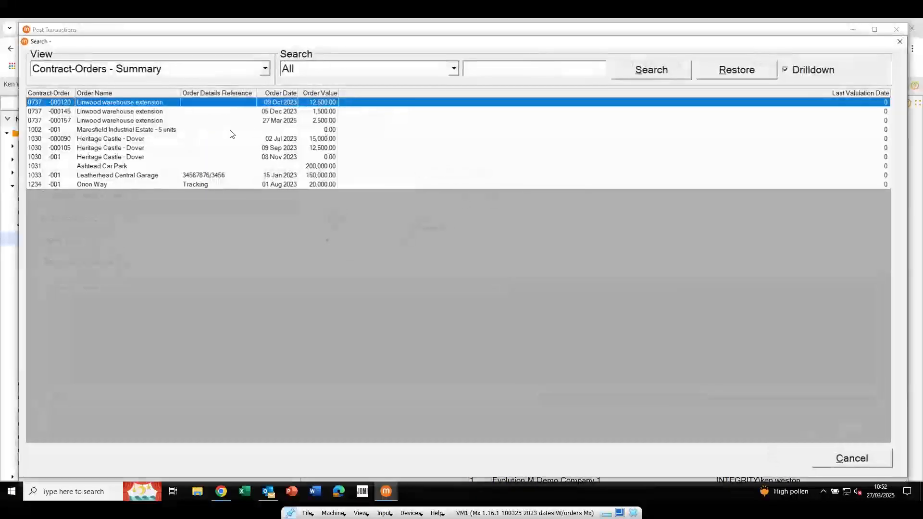
{"action": "left_click", "coordinate": [140, 121]}
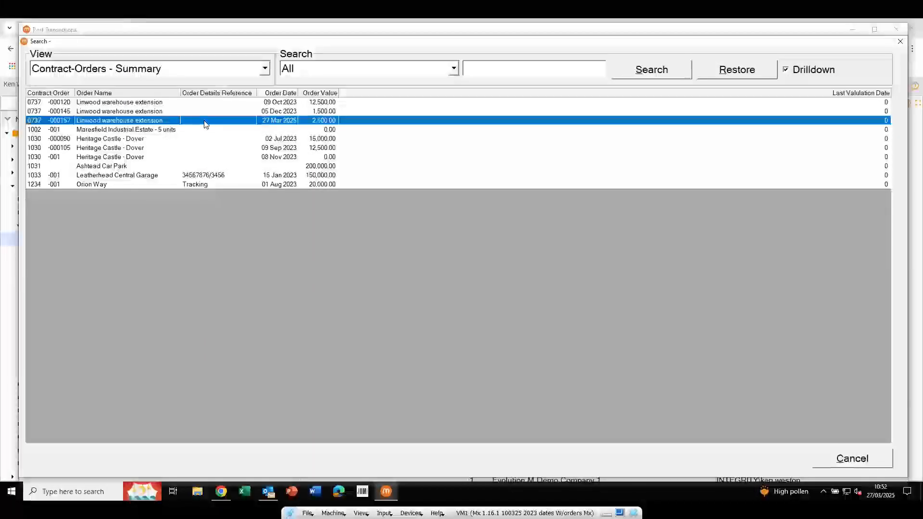
{"action": "double_click", "coordinate": [204, 121]}
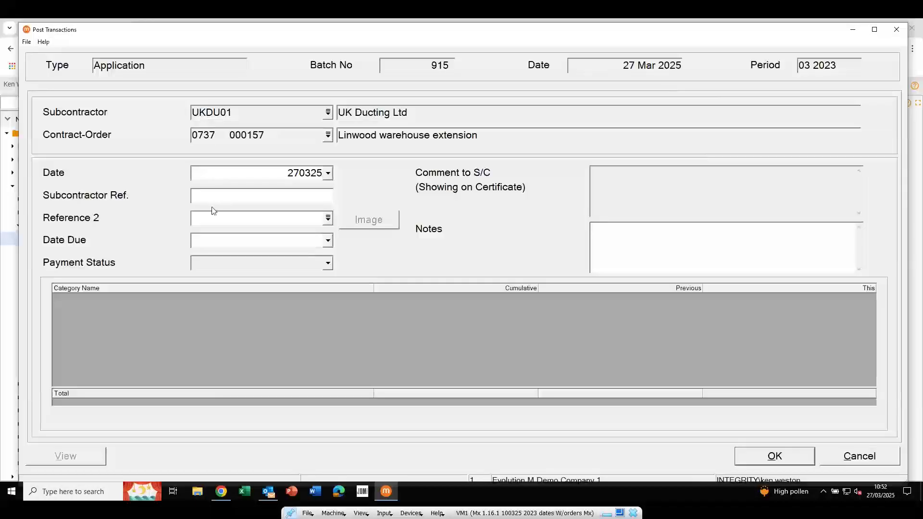
Set the Subcontractor Ref. to 12345, keep the default dates, and accept the transaction header despite the period mismatch
{"action": "left_click", "coordinate": [218, 194]}
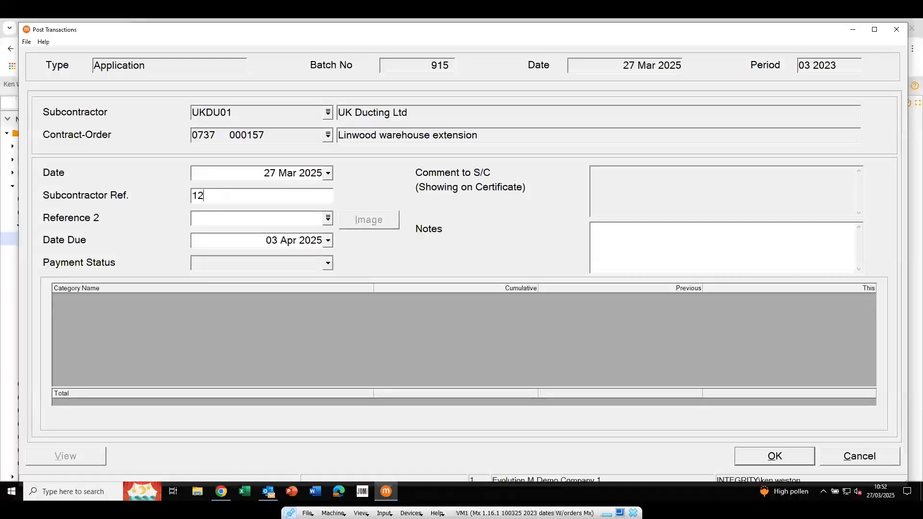
{"action": "type", "text": "1"}
{"action": "key", "text": "Tab"}
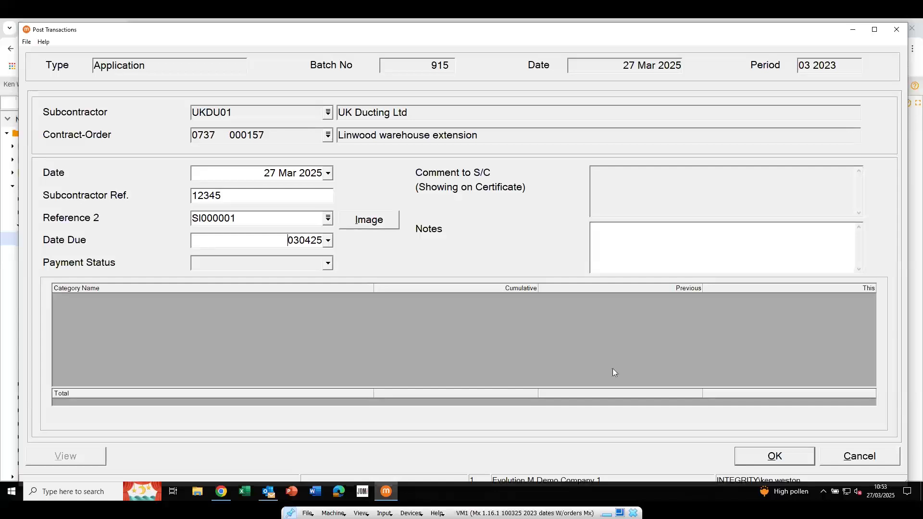
{"action": "left_click", "coordinate": [760, 458]}
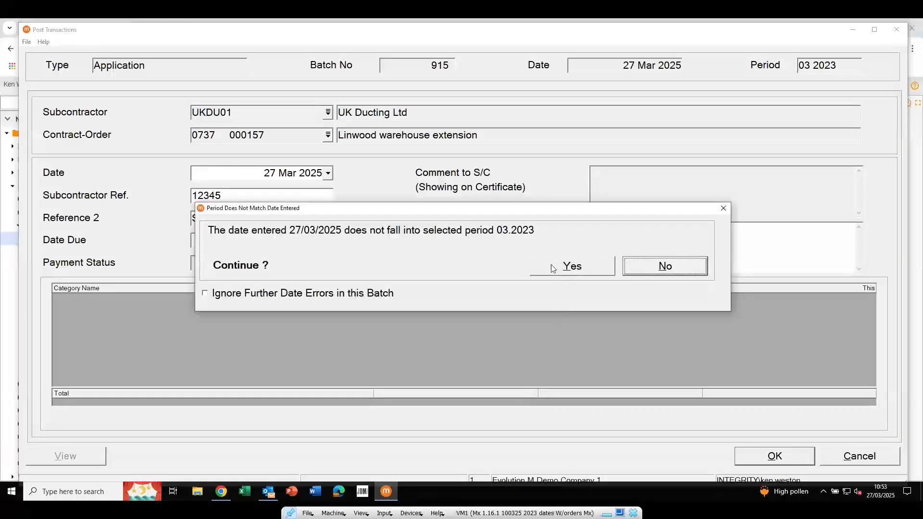
{"action": "left_click", "coordinate": [553, 267]}
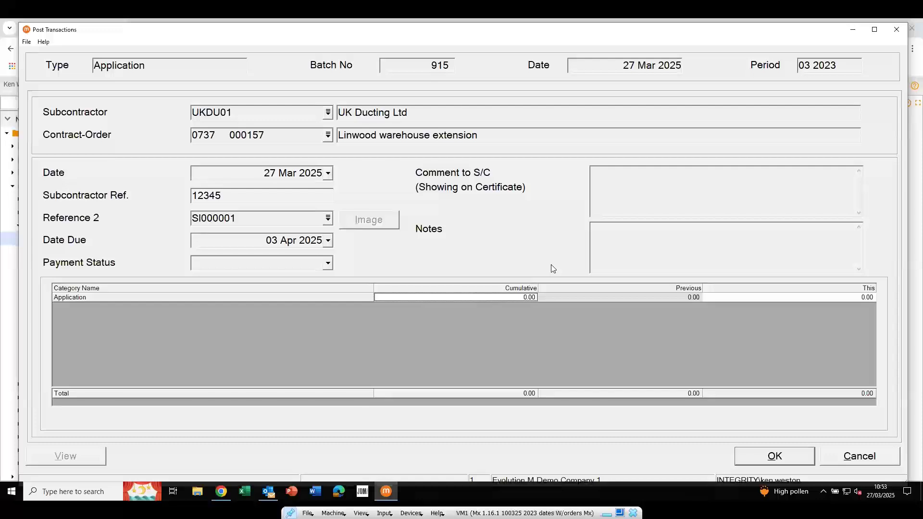
Set the application's cumulative value to 2,200.00 and complete the transaction
{"action": "type", "text": "22"}
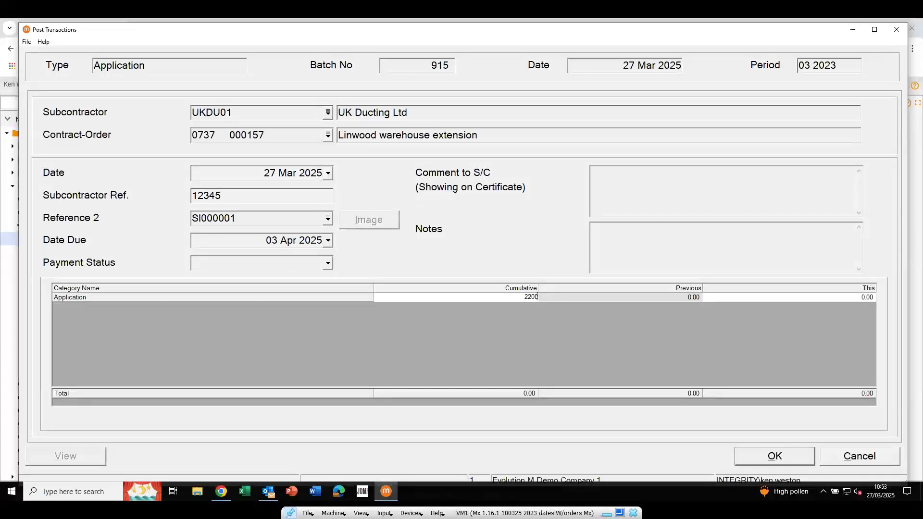
{"action": "key", "text": "Return"}
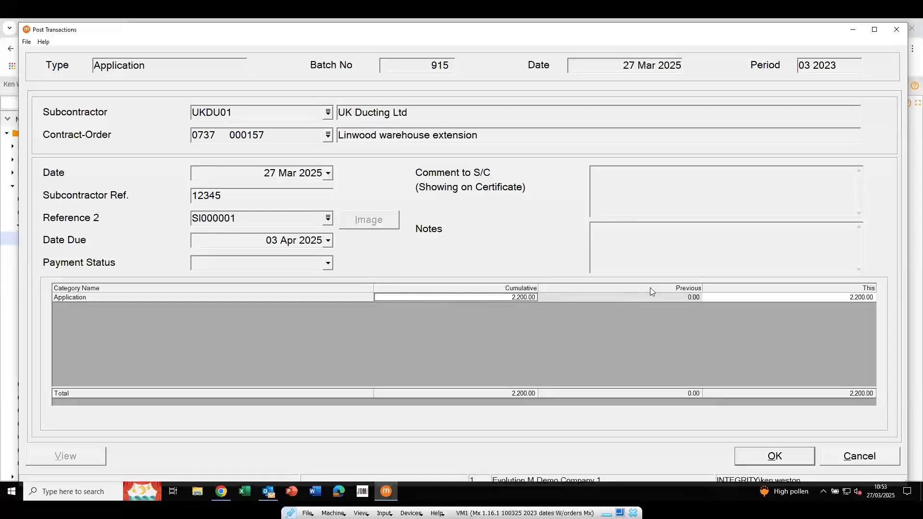
{"action": "left_click", "coordinate": [762, 456]}
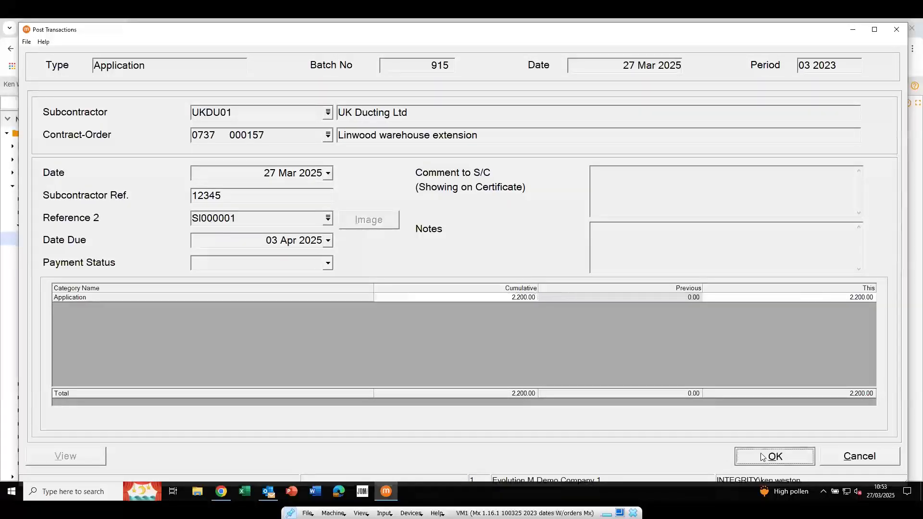
{"action": "left_click", "coordinate": [451, 287]}
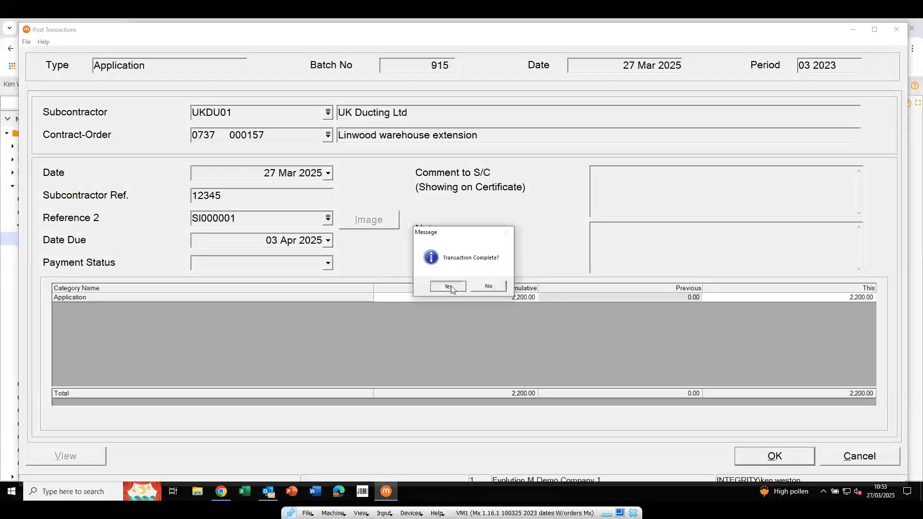
Finish the batch, accept the disagreeing batch total, and update the batch
{"action": "left_click", "coordinate": [768, 457]}
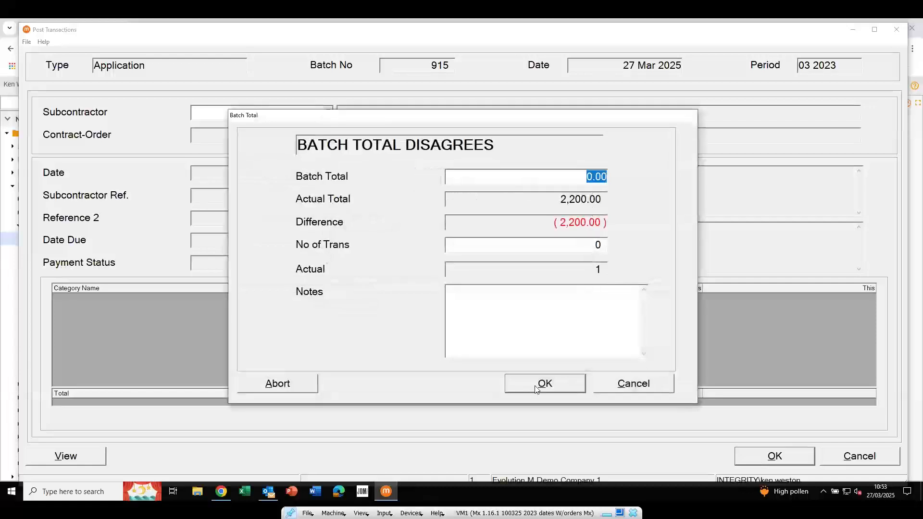
{"action": "left_click", "coordinate": [535, 383]}
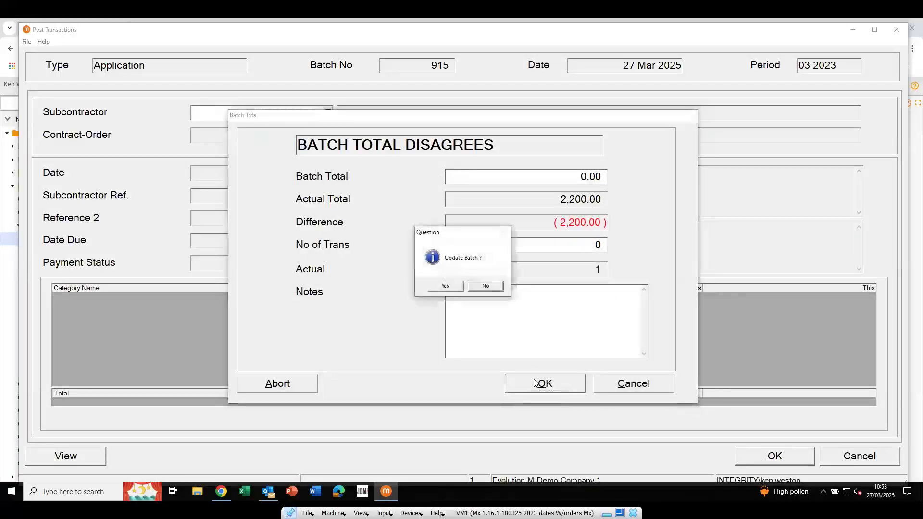
{"action": "left_click", "coordinate": [444, 285]}
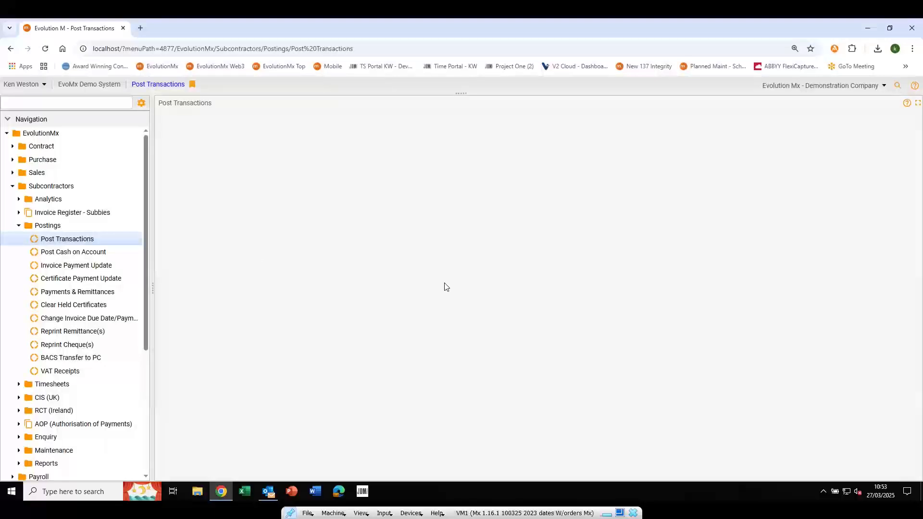
Open Authorisation of Payment and load UK Ducting Ltd's application created on 27 Mar 2025
{"action": "left_click", "coordinate": [18, 226]}
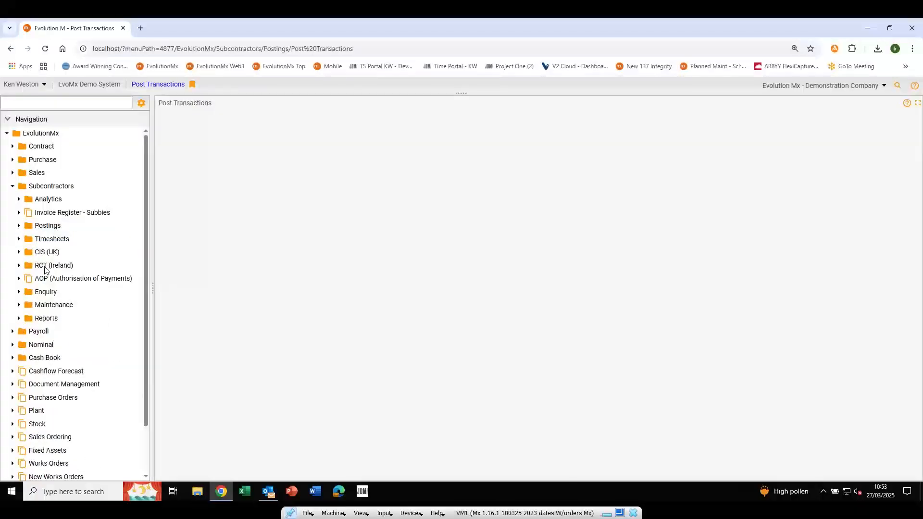
{"action": "left_click", "coordinate": [19, 278]}
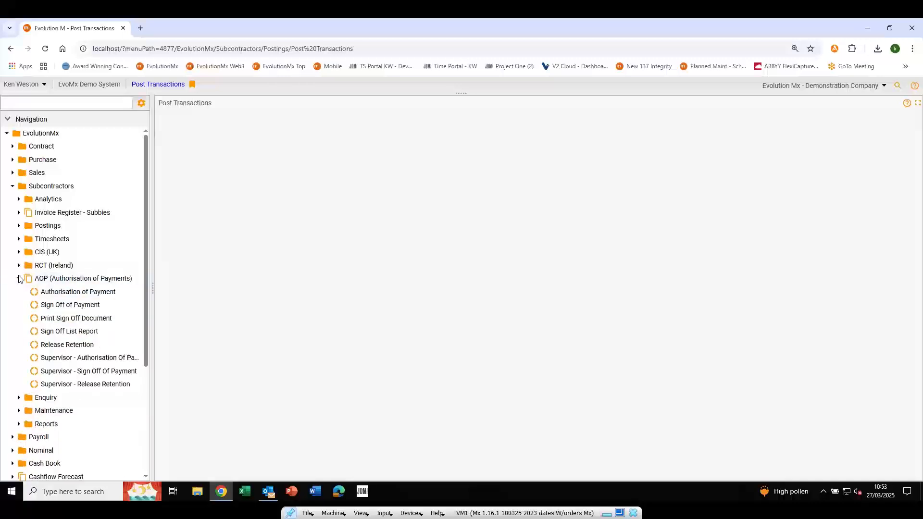
{"action": "left_click", "coordinate": [101, 293]}
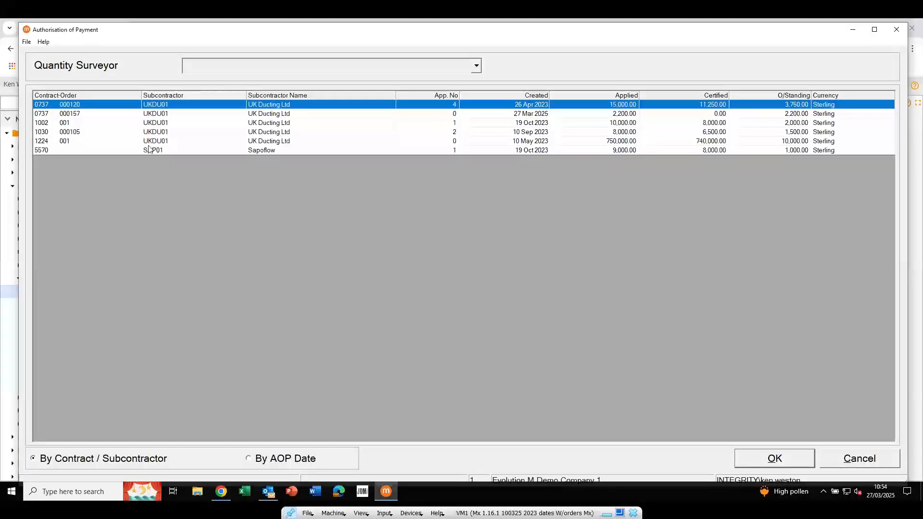
{"action": "left_click", "coordinate": [104, 114]}
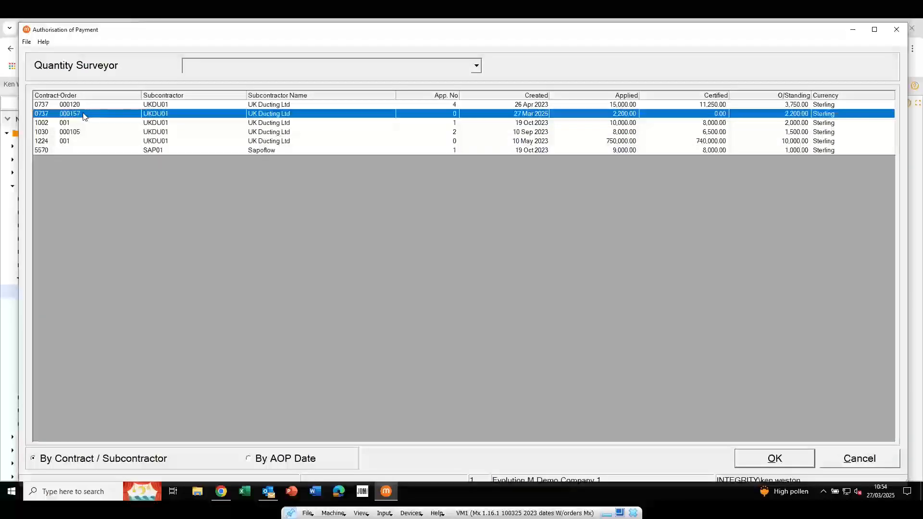
{"action": "double_click", "coordinate": [85, 114]}
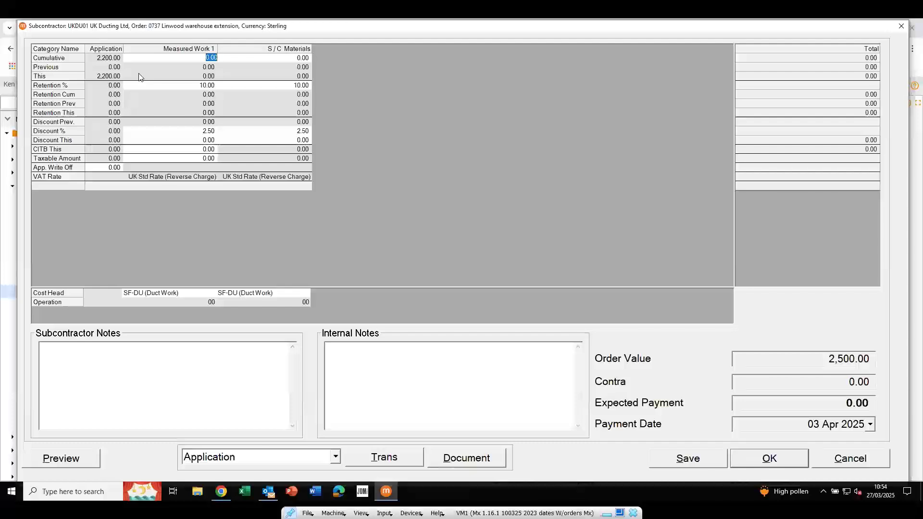
Certify a cumulative value of 1800 for Measured Work 1, leaving the application write-off at zero
{"action": "type", "text": "1800"}
{"action": "key", "text": "Tab"}
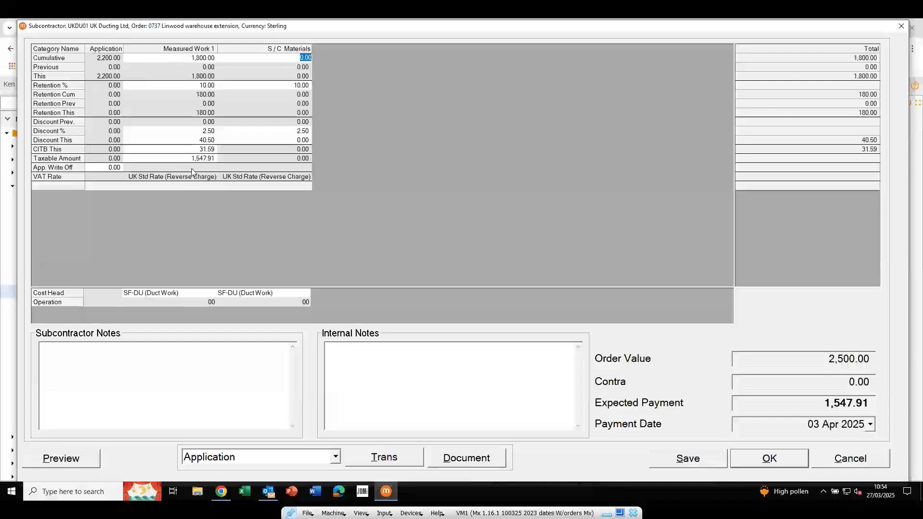
{"action": "left_click", "coordinate": [93, 167]}
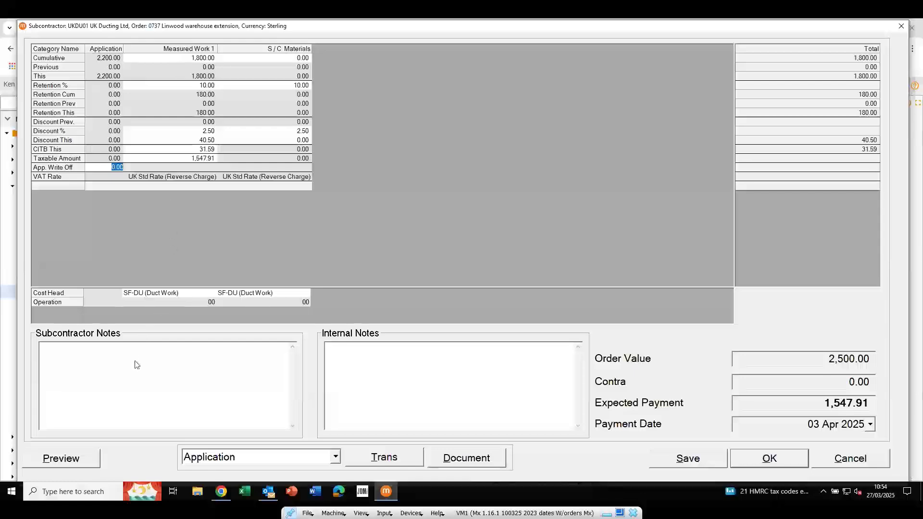
{"action": "key", "text": "Tab"}
{"action": "key", "text": "Tab"}
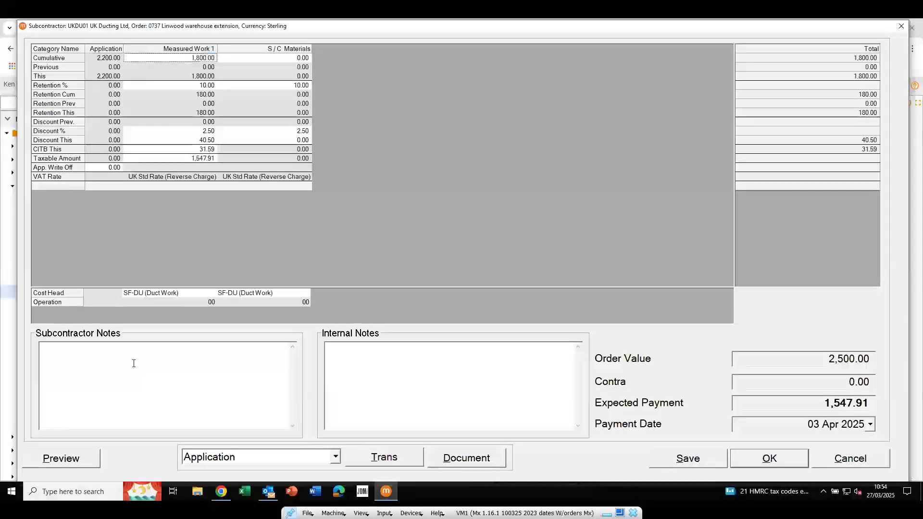
{"action": "key", "text": "Tab"}
Enter "subbie notes" in the Subcontractor Notes and "internal notes" in the Internal Notes
{"action": "left_click", "coordinate": [135, 391]}
{"action": "type", "text": "subbie notes"}
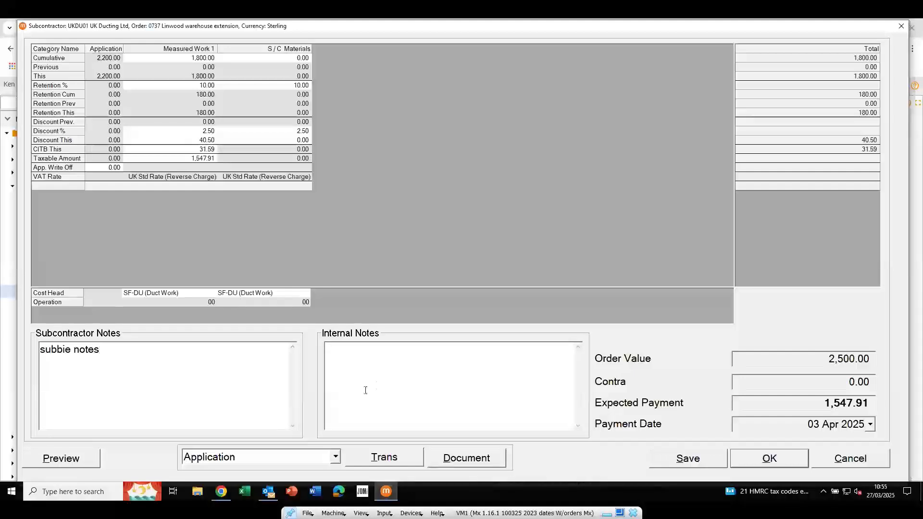
{"action": "left_click", "coordinate": [381, 383]}
{"action": "type", "text": "internal notes"}
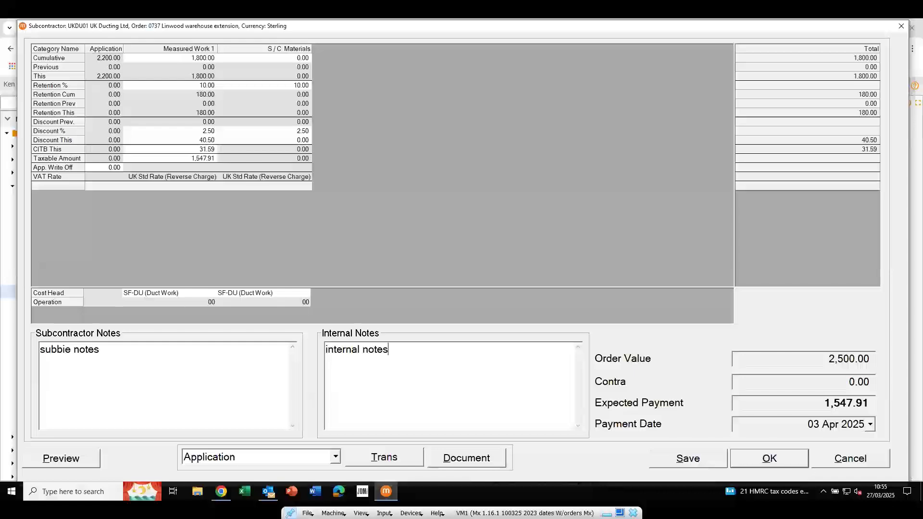
Complete the payment authorisation despite the budget warning and pass it to the INTEGRITY domain user as contract manager
{"action": "left_click", "coordinate": [799, 424]}
{"action": "left_click", "coordinate": [768, 459]}
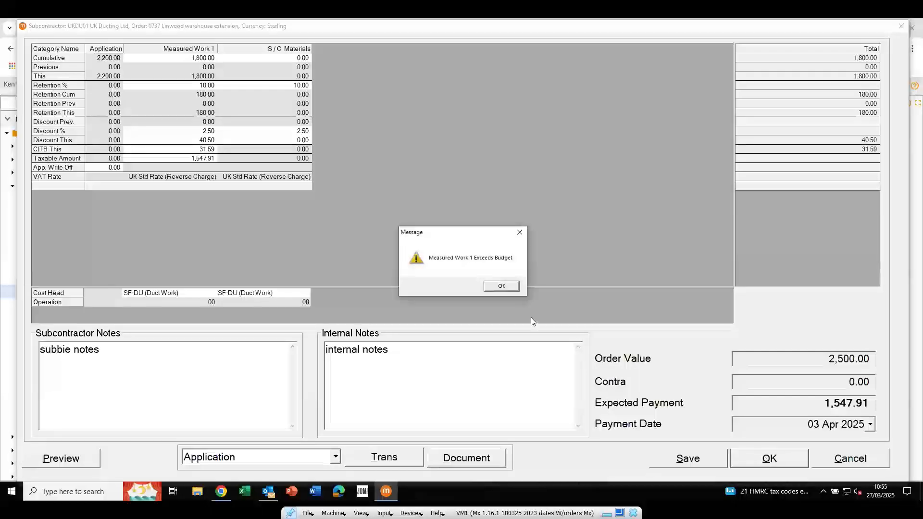
{"action": "left_click", "coordinate": [502, 287]}
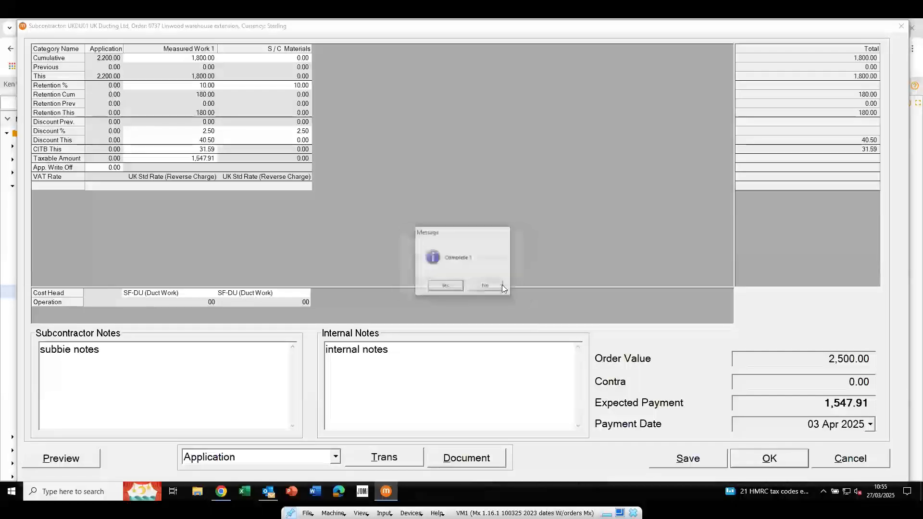
{"action": "left_click", "coordinate": [446, 287]}
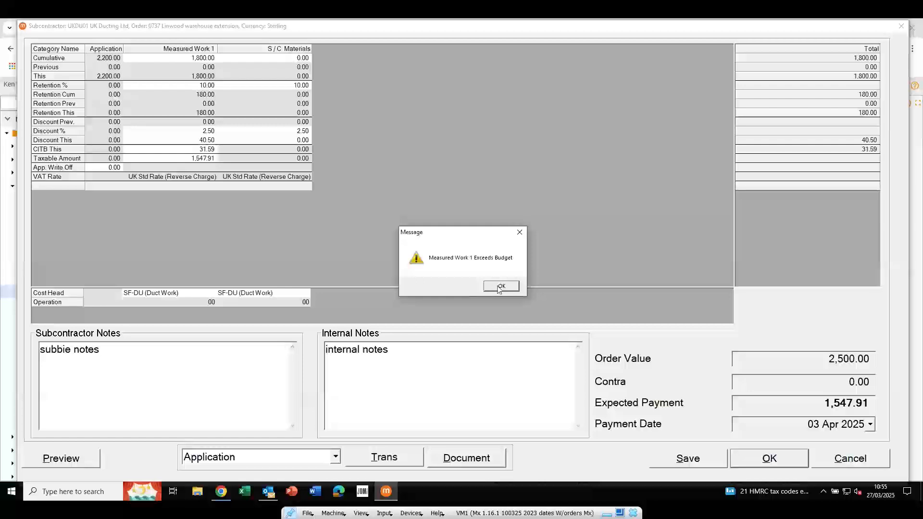
{"action": "left_click", "coordinate": [497, 287]}
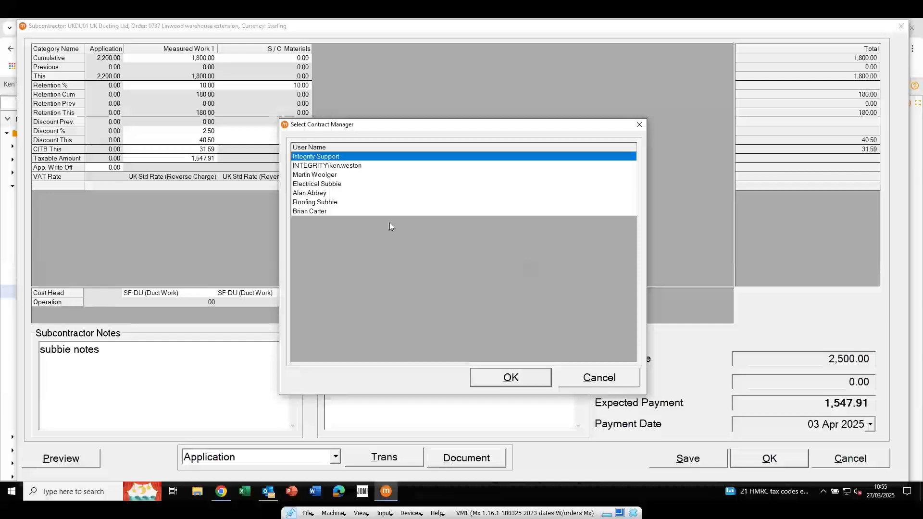
{"action": "left_click", "coordinate": [353, 168]}
{"action": "left_click", "coordinate": [512, 380]}
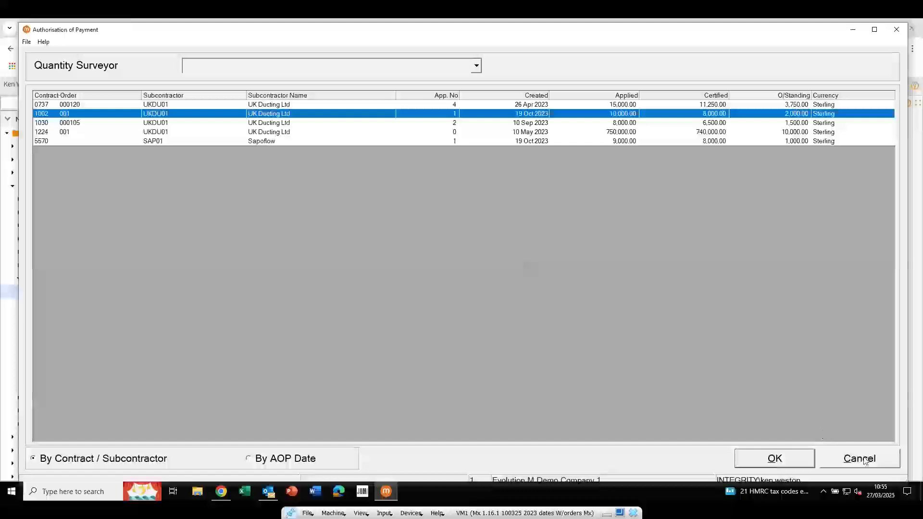
{"action": "left_click", "coordinate": [859, 459]}
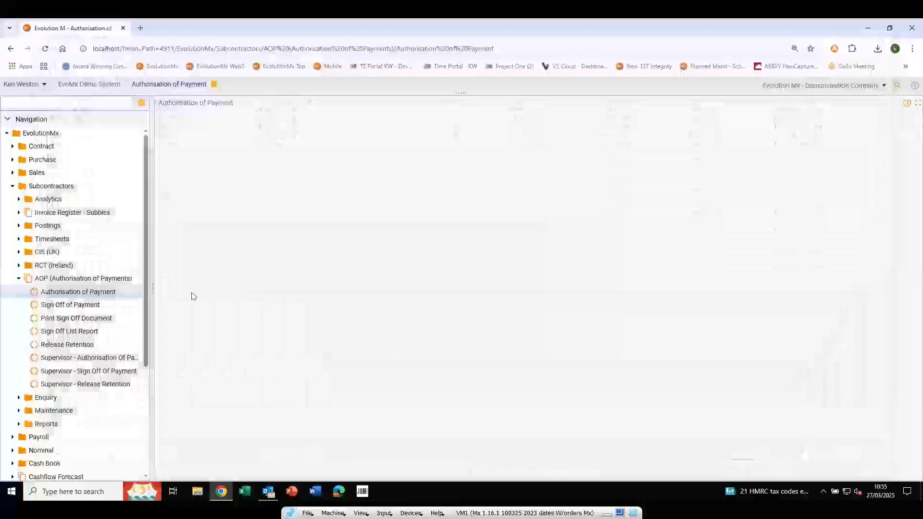
Sign off UK Ducting Ltd's certified payment for the Linwood warehouse extension in Sign Off of Payment, accepting the exceeded budget
{"action": "left_click", "coordinate": [48, 305]}
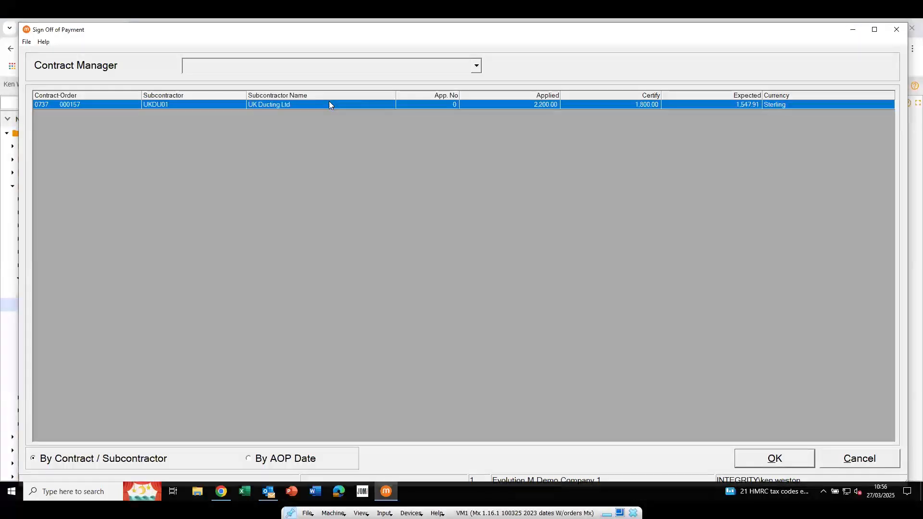
{"action": "double_click", "coordinate": [329, 104]}
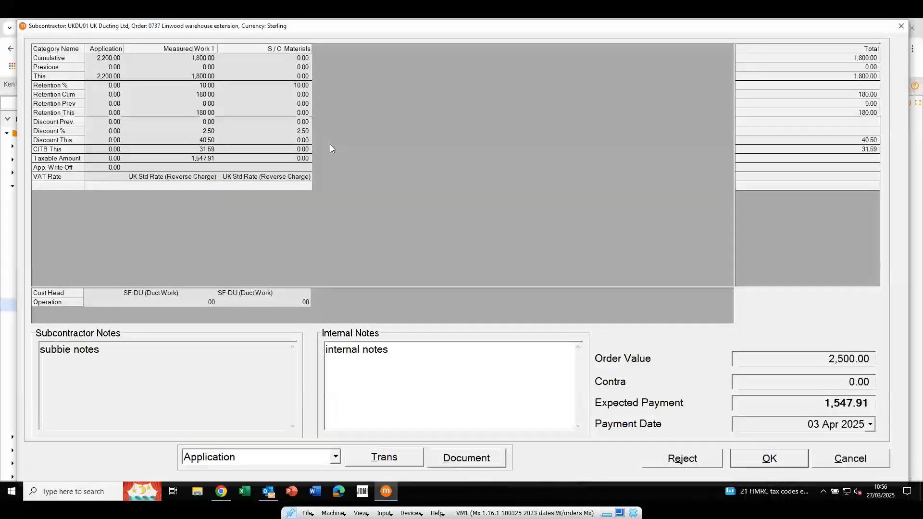
{"action": "left_click", "coordinate": [406, 357]}
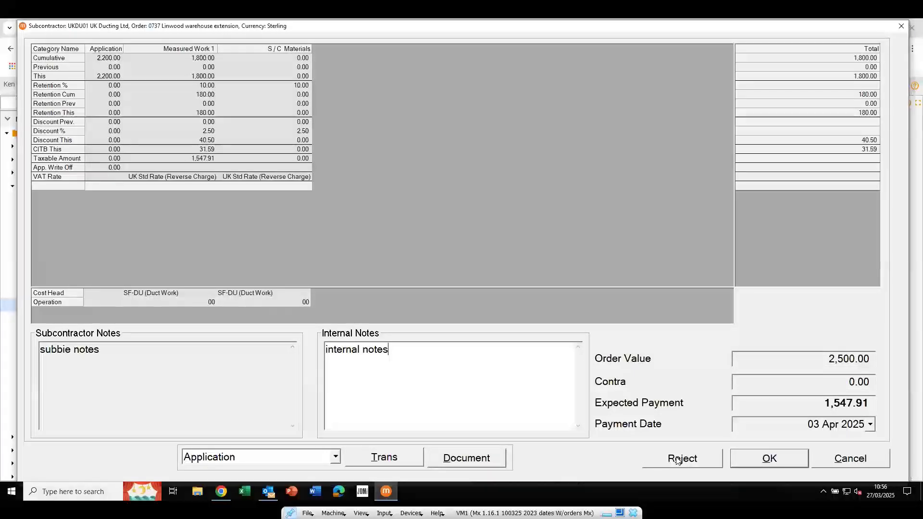
{"action": "left_click", "coordinate": [768, 460]}
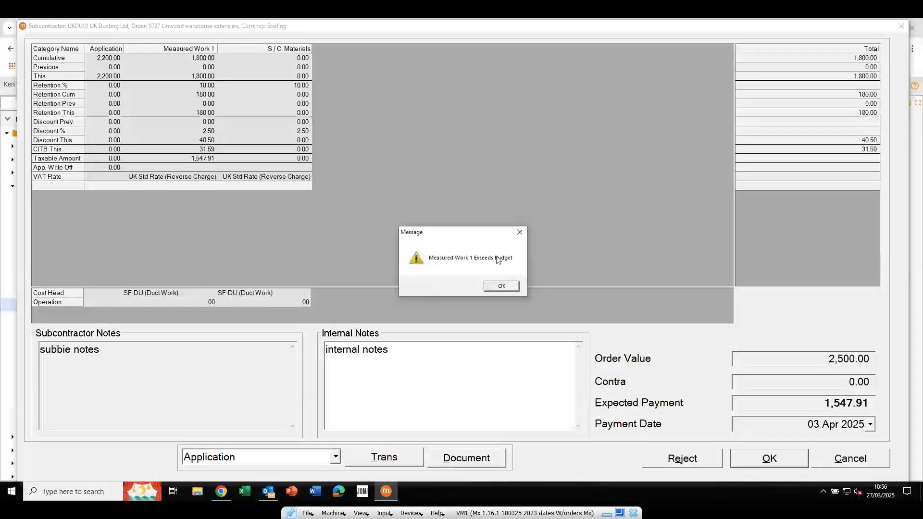
{"action": "left_click", "coordinate": [496, 286]}
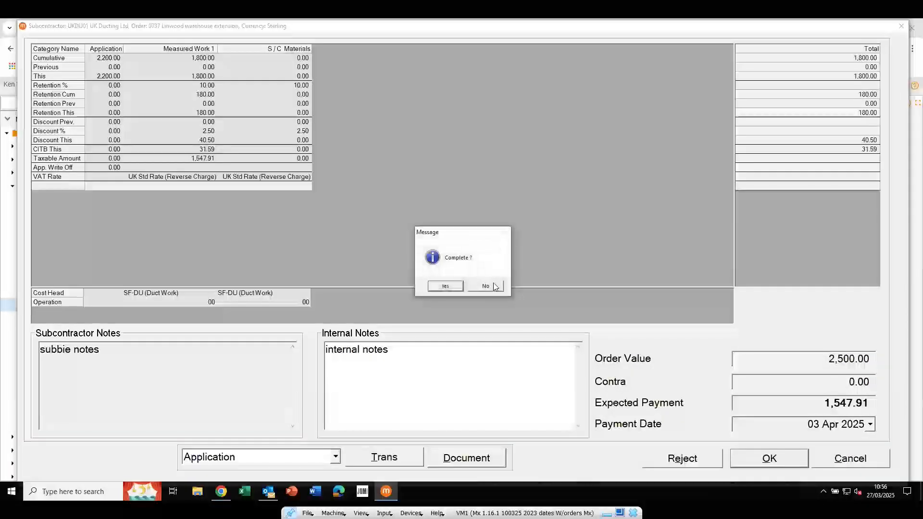
{"action": "left_click", "coordinate": [445, 286]}
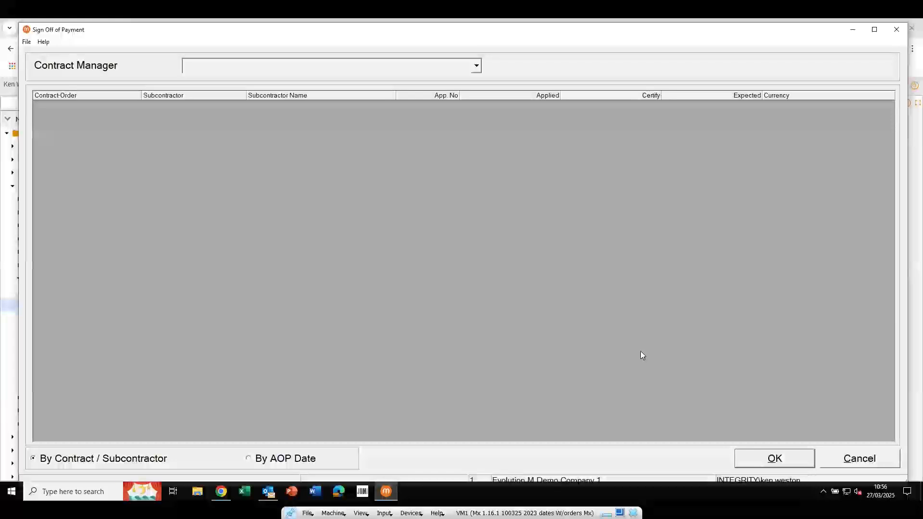
{"action": "left_click", "coordinate": [847, 458]}
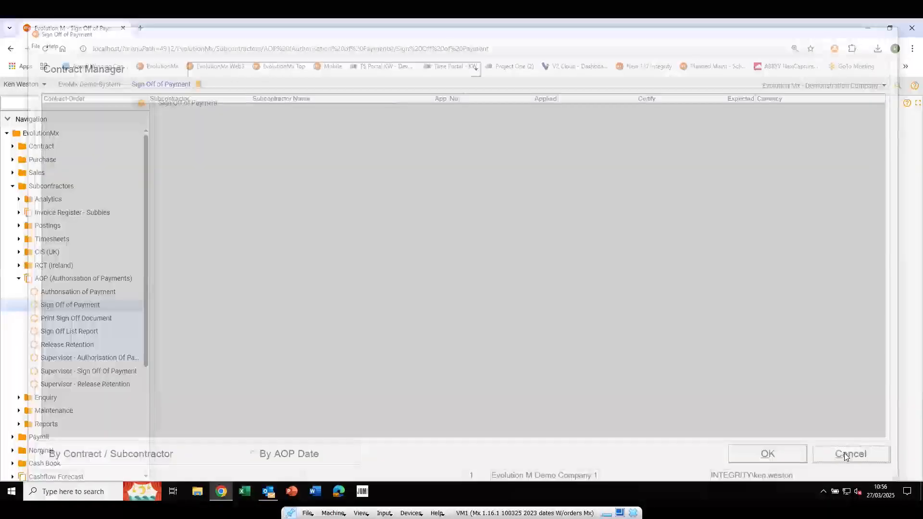
Generate the Subcontractor Payment Notification for UK Ducting Ltd from Print Sign Off Document
{"action": "left_click", "coordinate": [82, 321]}
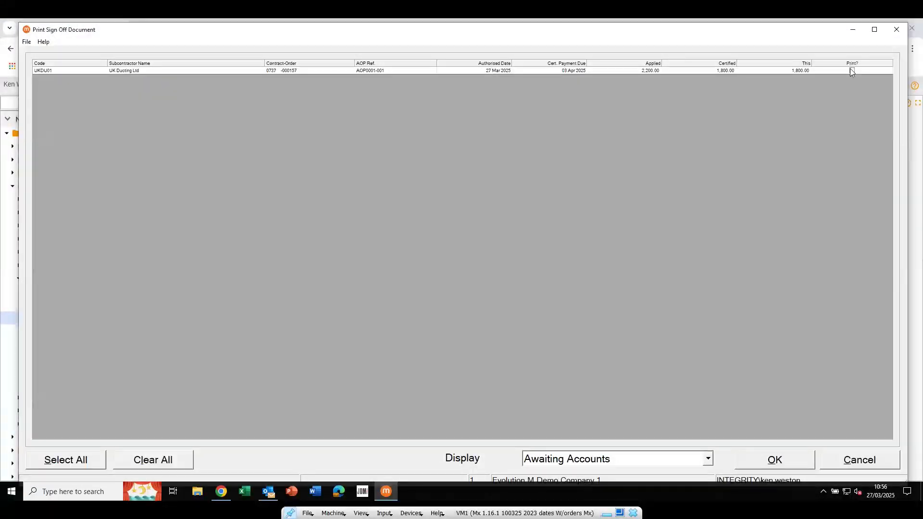
{"action": "left_click", "coordinate": [852, 70]}
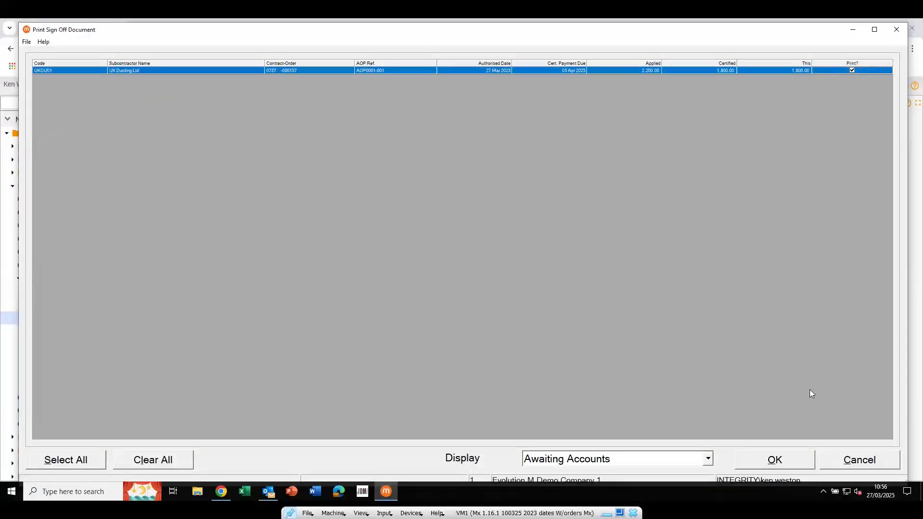
{"action": "left_click", "coordinate": [763, 458]}
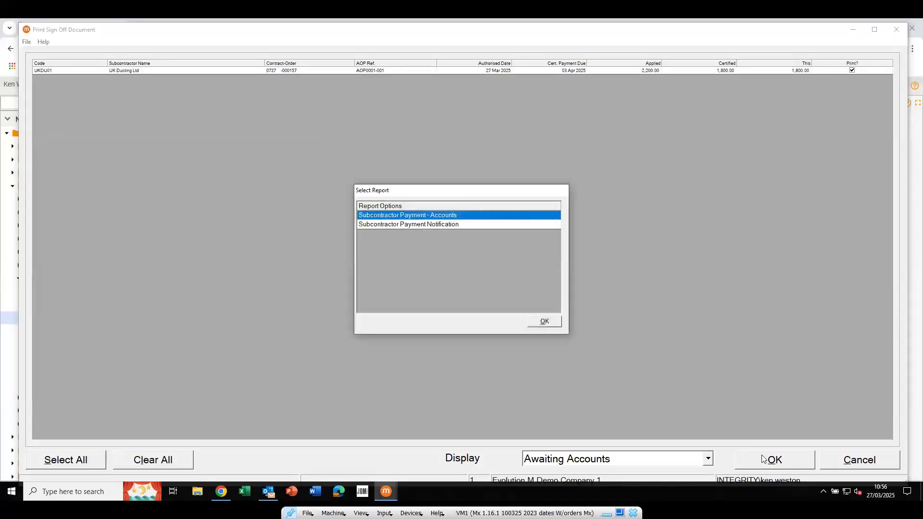
{"action": "left_click", "coordinate": [493, 223]}
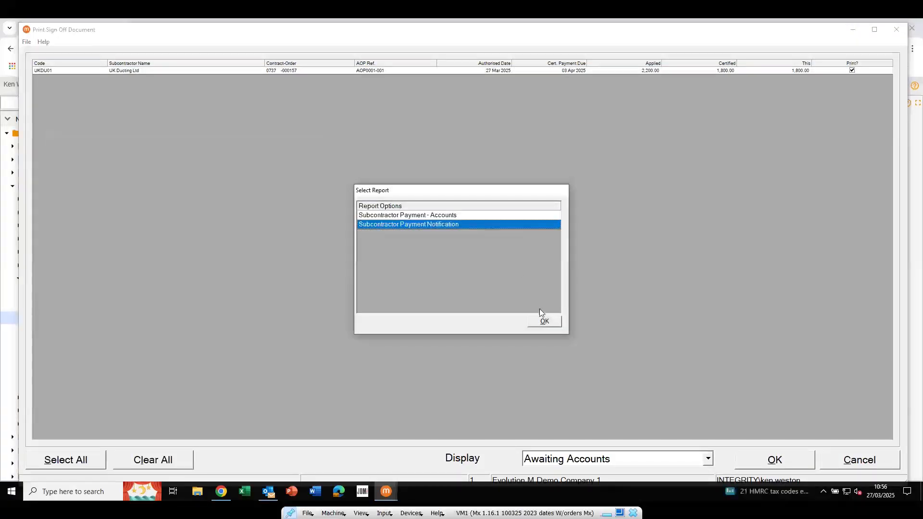
{"action": "left_click", "coordinate": [542, 321]}
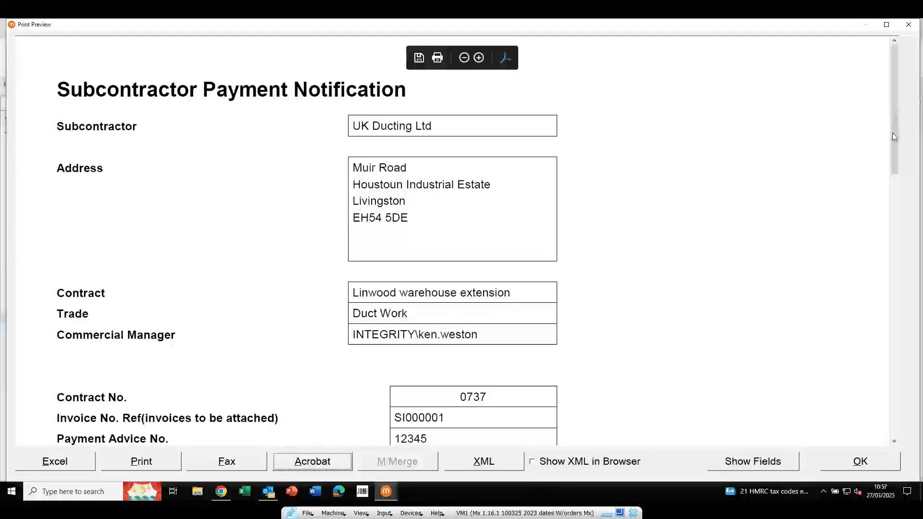
Review the notification's order value, applied and certified amounts, deductions and subcontractor notes, and close the preview, confirming the print prompt
{"action": "left_click_drag", "start_coordinate": [894, 149], "coordinate": [898, 247]}
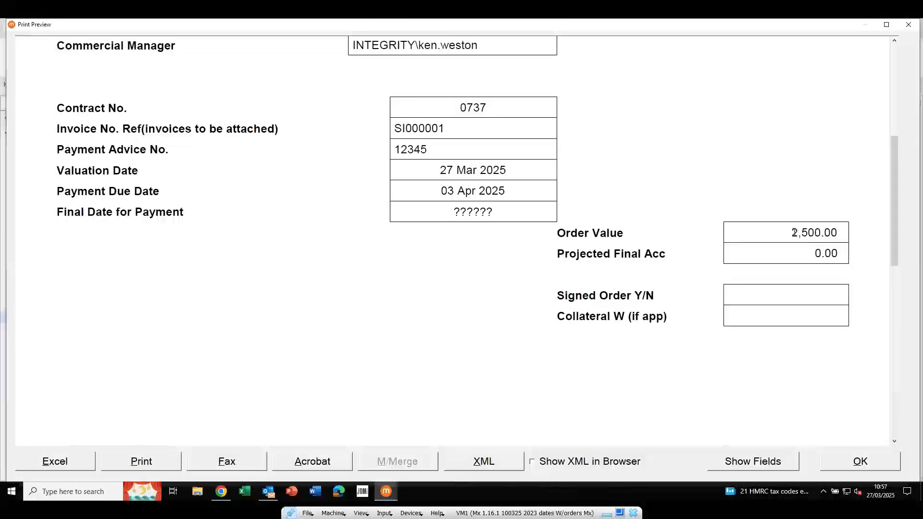
{"action": "double_click", "coordinate": [840, 236]}
{"action": "left_click_drag", "start_coordinate": [893, 219], "coordinate": [894, 308]}
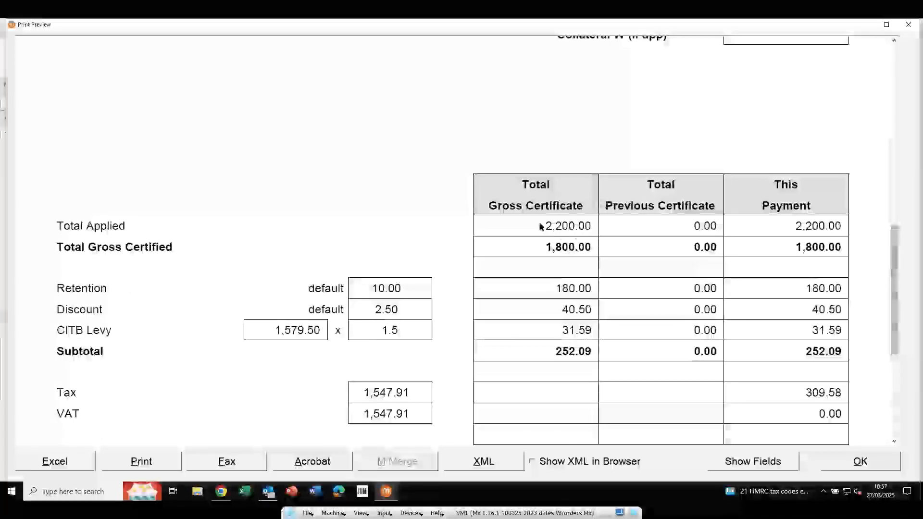
{"action": "left_click_drag", "start_coordinate": [539, 223], "coordinate": [587, 226]}
{"action": "left_click_drag", "start_coordinate": [547, 249], "coordinate": [593, 248]}
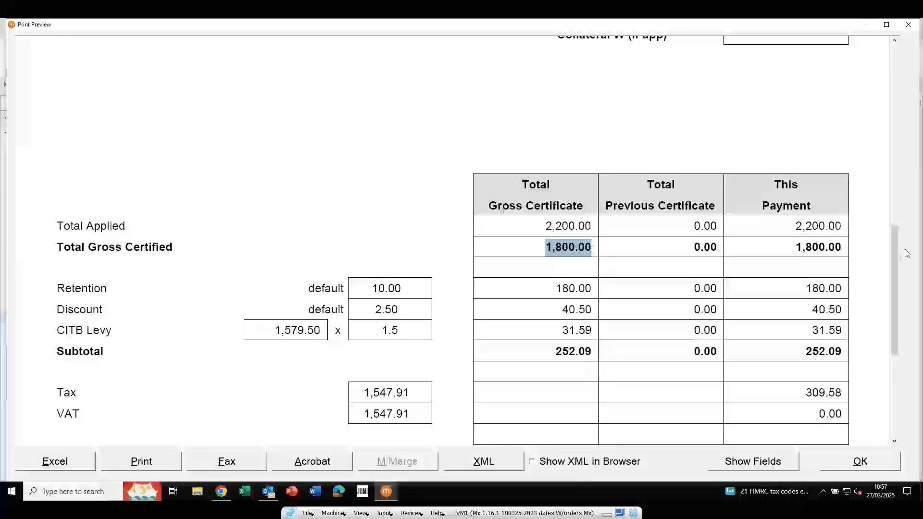
{"action": "left_click_drag", "start_coordinate": [898, 253], "coordinate": [894, 302]}
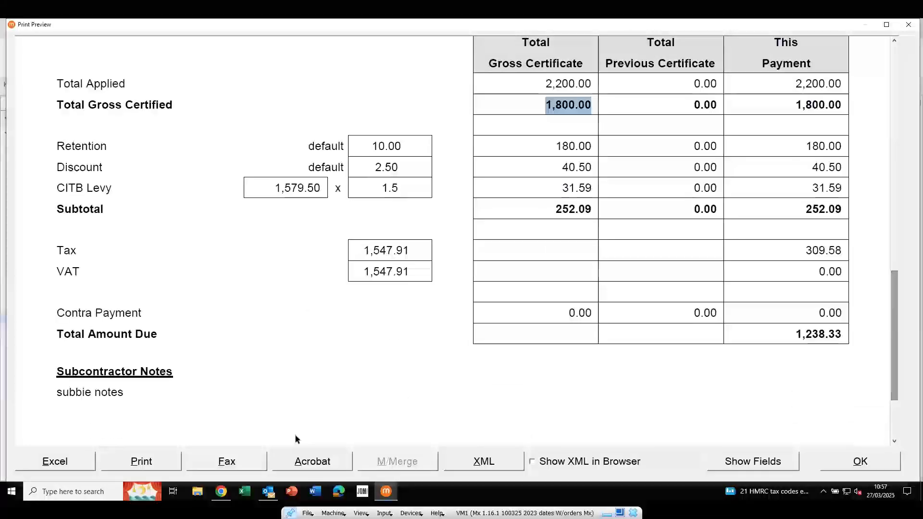
{"action": "triple_click", "coordinate": [85, 388]}
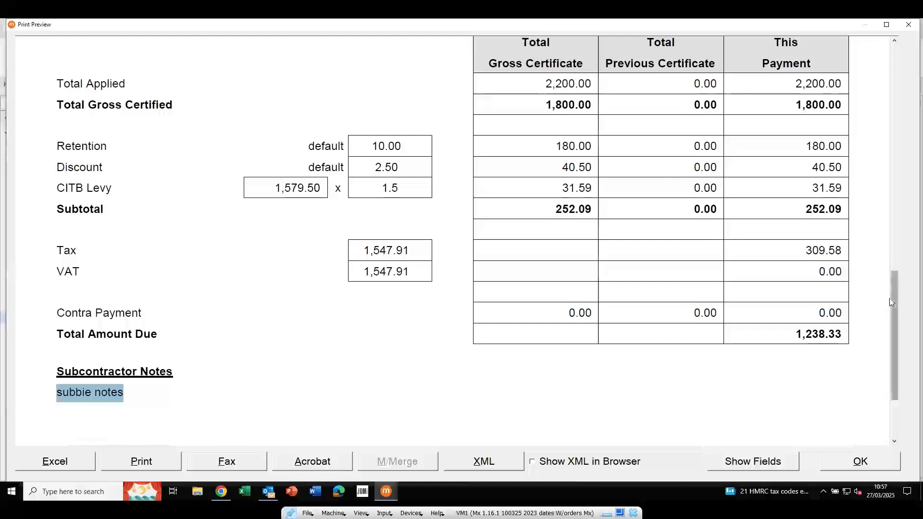
{"action": "left_click_drag", "start_coordinate": [894, 301], "coordinate": [895, 336]}
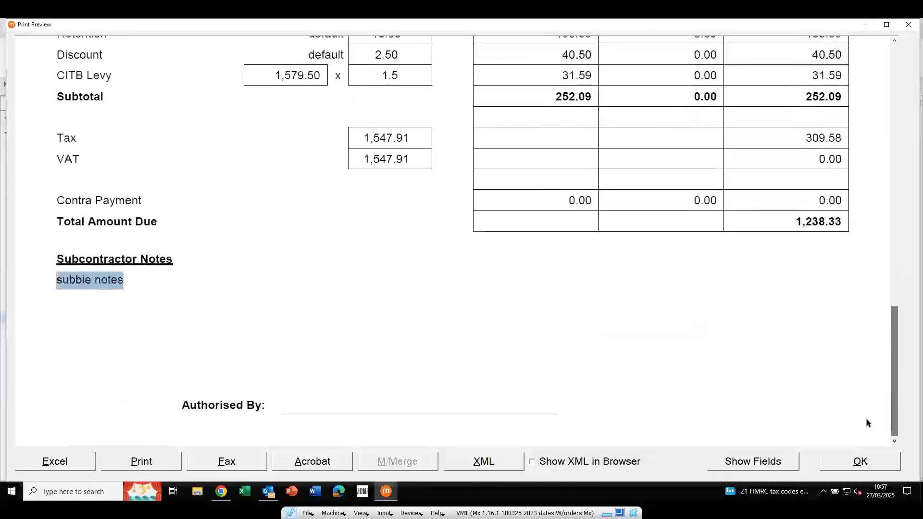
{"action": "left_click", "coordinate": [843, 462]}
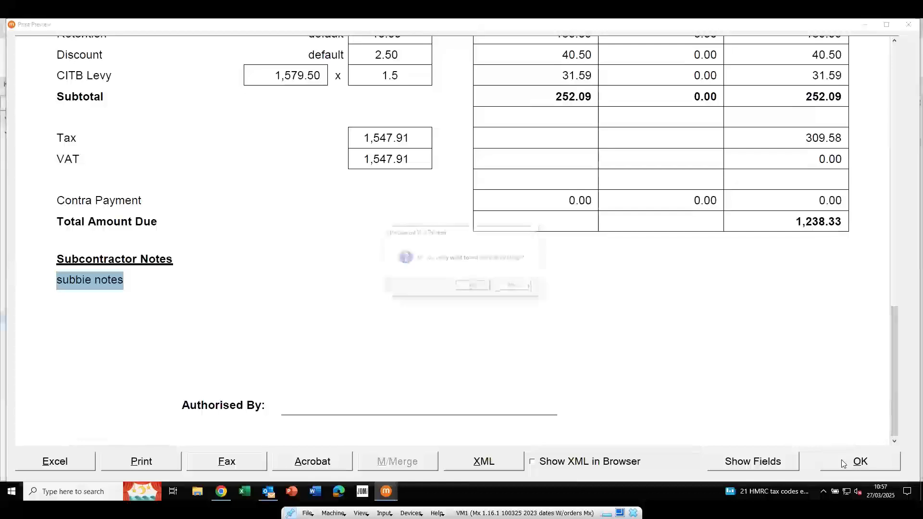
{"action": "left_click", "coordinate": [472, 287]}
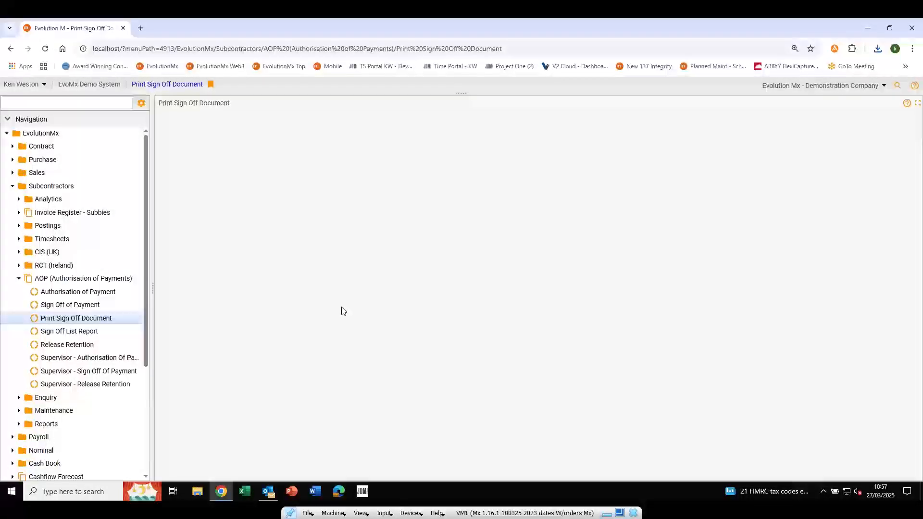
Create a Certificate batch in subcontractor Postings dated 27 Mar 2025, period 03 2023, with Payment Status Automatic and Pay Authorised set to Yes
{"action": "left_click", "coordinate": [19, 278]}
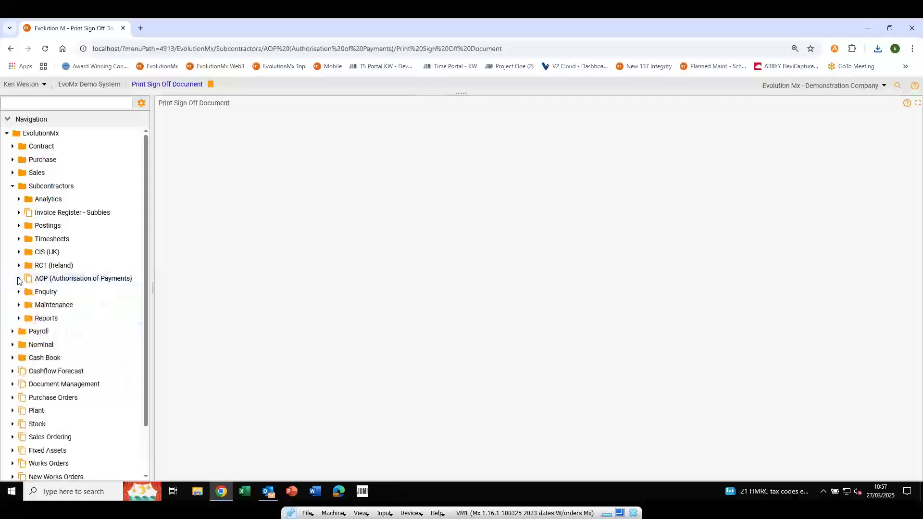
{"action": "left_click", "coordinate": [18, 226]}
{"action": "left_click", "coordinate": [61, 242]}
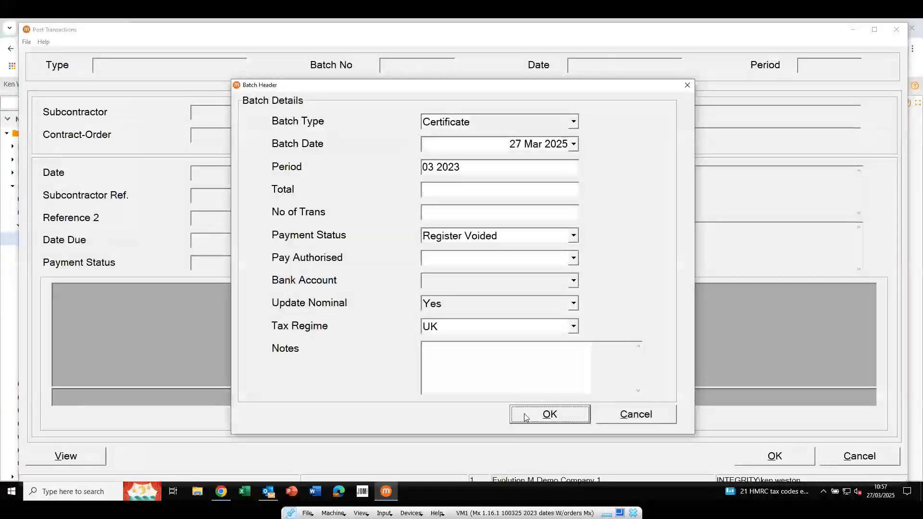
{"action": "left_click", "coordinate": [574, 259]}
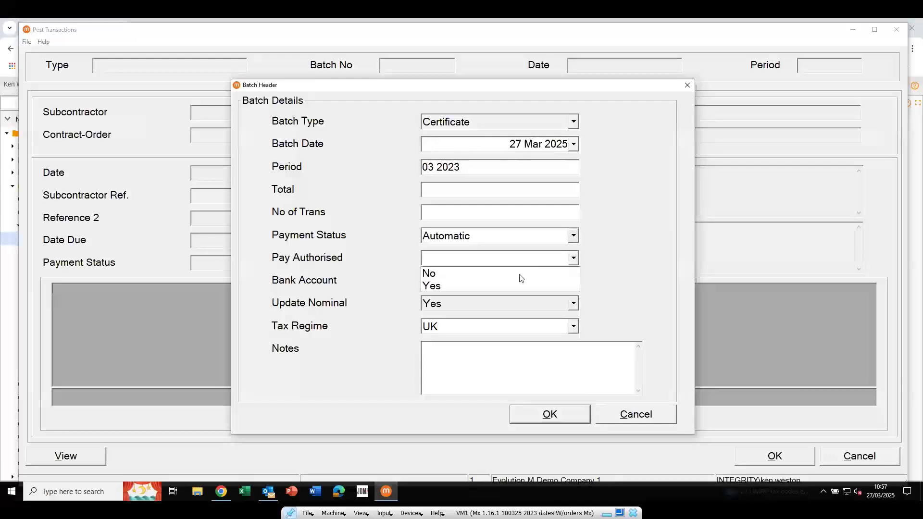
{"action": "left_click", "coordinate": [428, 287]}
{"action": "left_click", "coordinate": [525, 414]}
{"action": "left_click", "coordinate": [569, 269]}
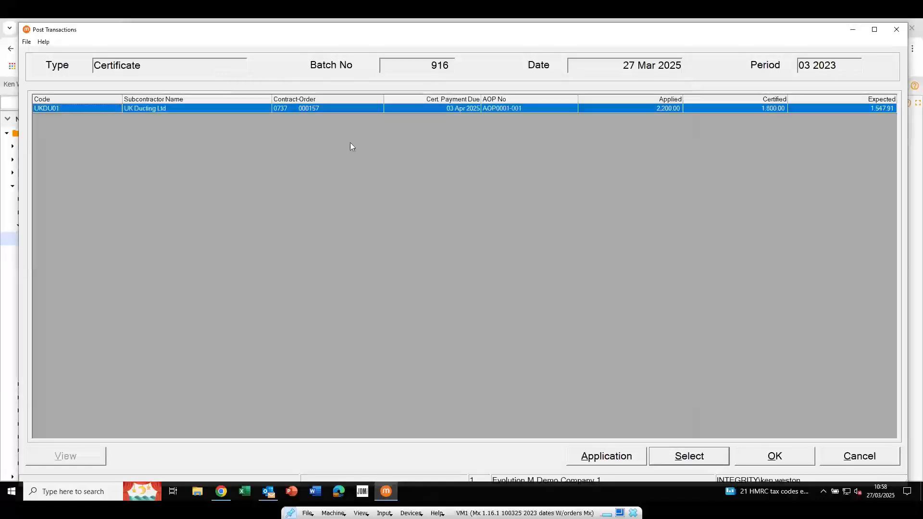
Post UK Ducting Ltd's certificate for the Linwood warehouse extension, accepting the expired insurance warning and confirming the certificate details and cost analysis
{"action": "double_click", "coordinate": [343, 110]}
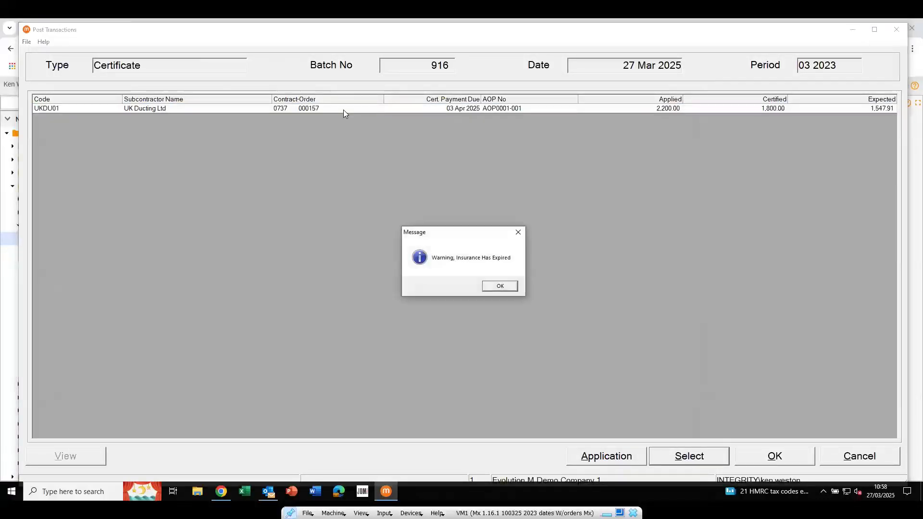
{"action": "left_click", "coordinate": [499, 287]}
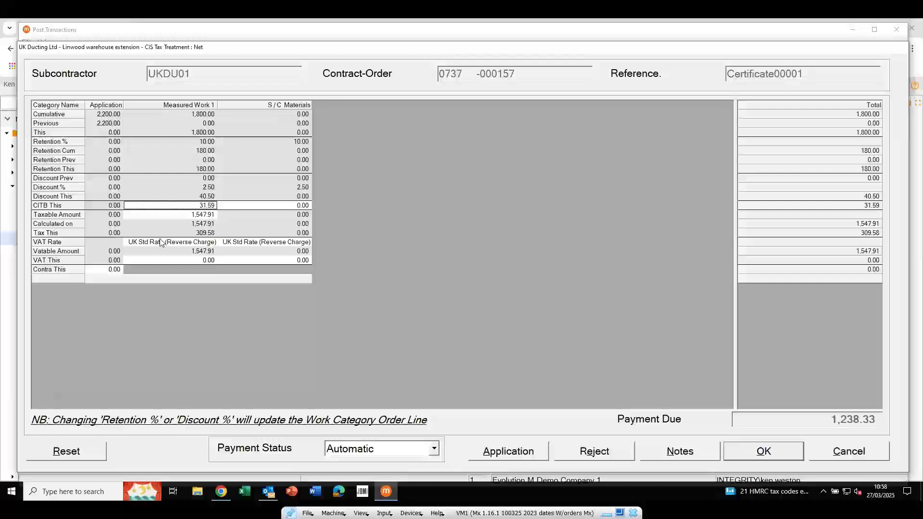
{"action": "left_click", "coordinate": [165, 216]}
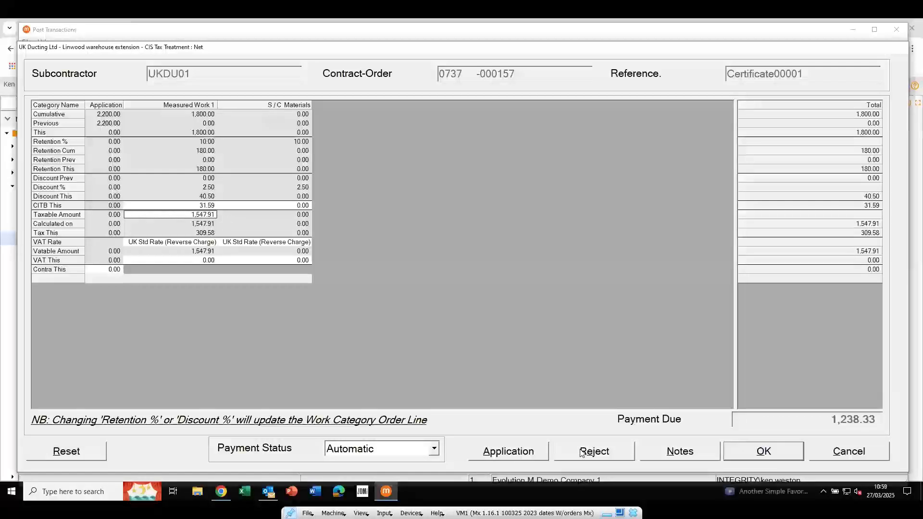
{"action": "left_click", "coordinate": [754, 455]}
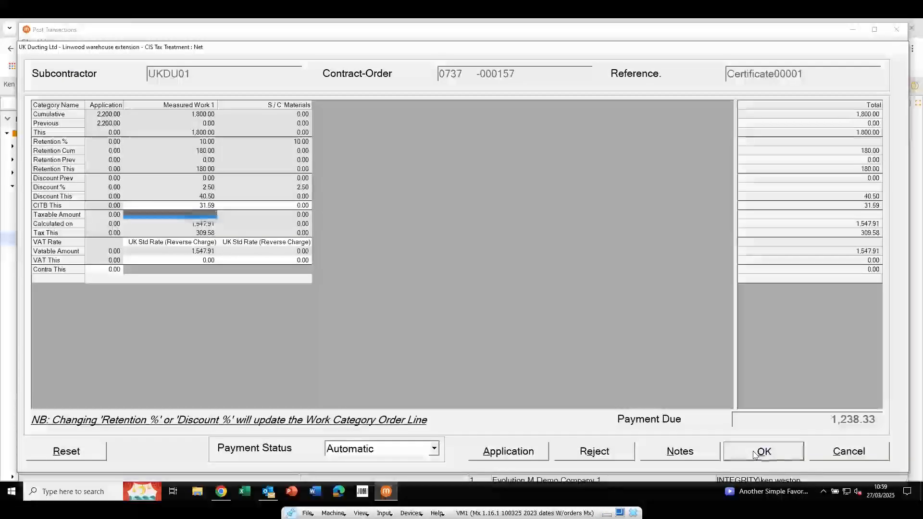
{"action": "left_click", "coordinate": [449, 287]}
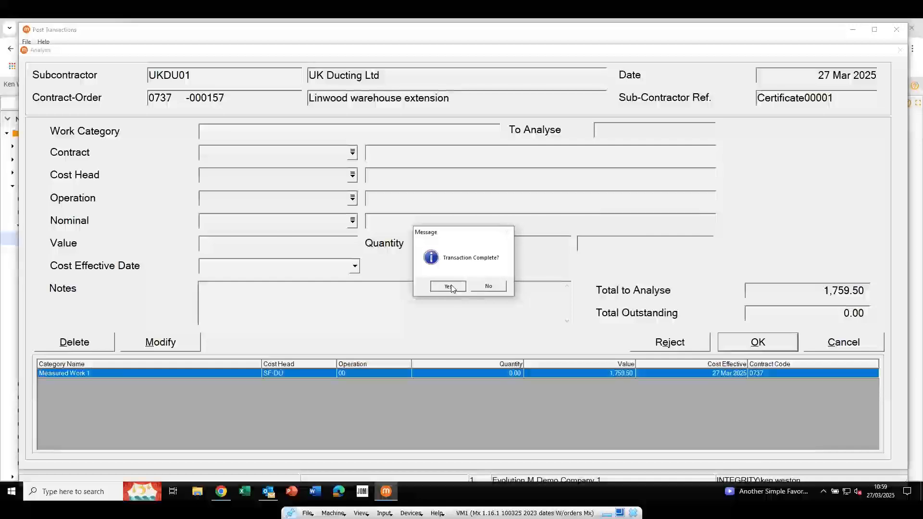
{"action": "left_click", "coordinate": [448, 286]}
{"action": "left_click", "coordinate": [484, 287]}
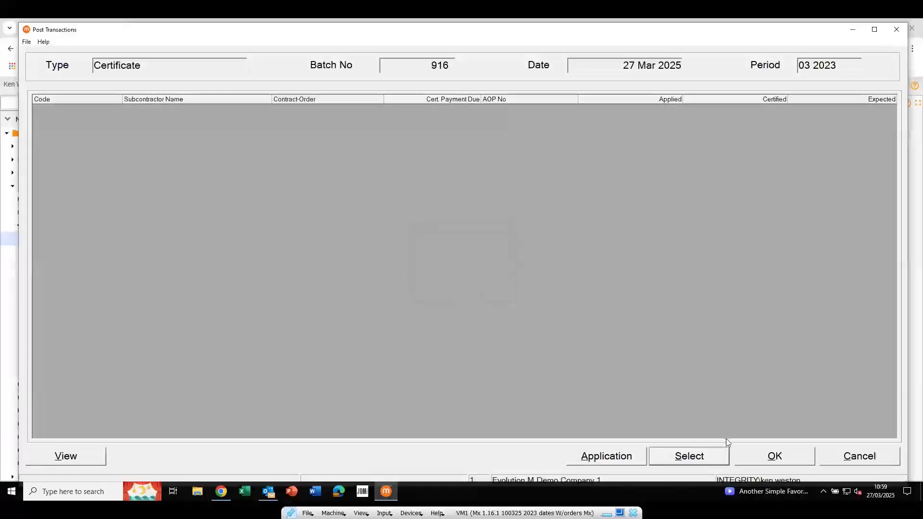
Finish the certificate batch and update it, accepting the disagreeing batch total
{"action": "left_click", "coordinate": [758, 457]}
{"action": "left_click", "coordinate": [542, 384]}
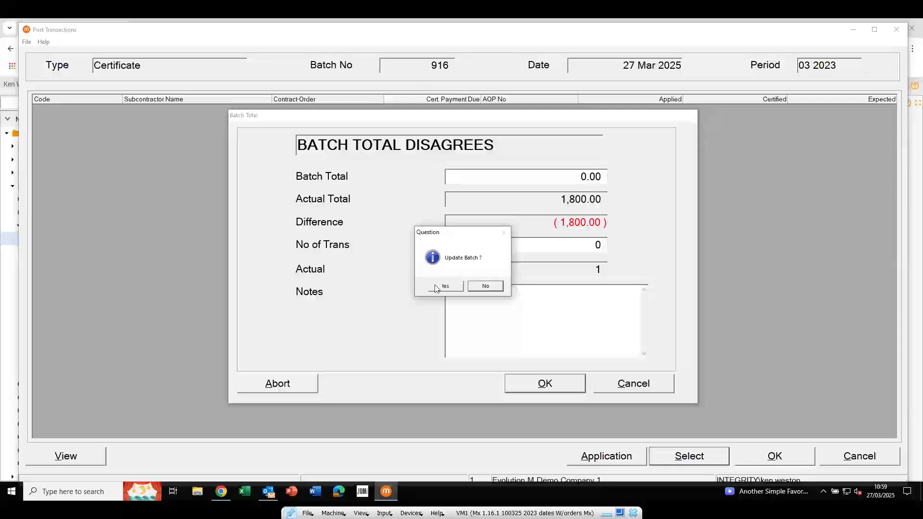
{"action": "left_click", "coordinate": [435, 285]}
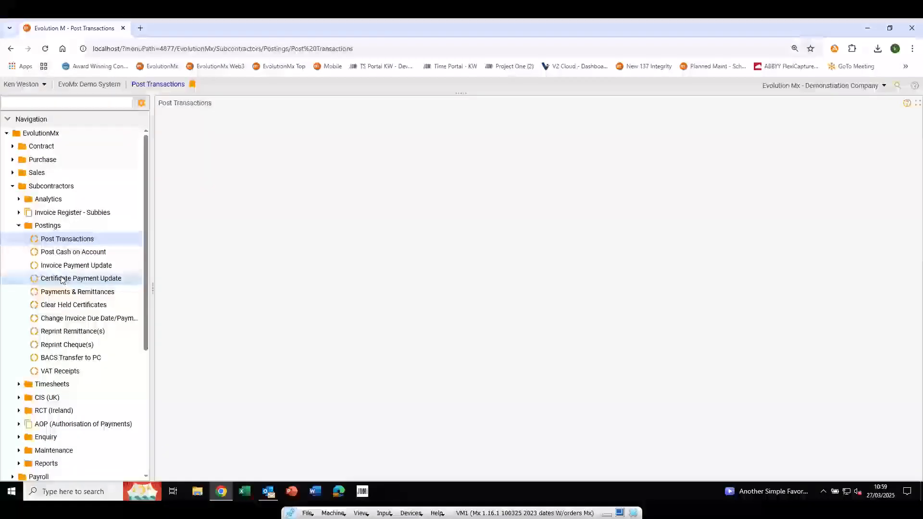
Start a Certificate Payment Update with due date 30 Apr 2025, continuing with payment date 27 Mar 2025 in period 03 2023
{"action": "left_click", "coordinate": [62, 279]}
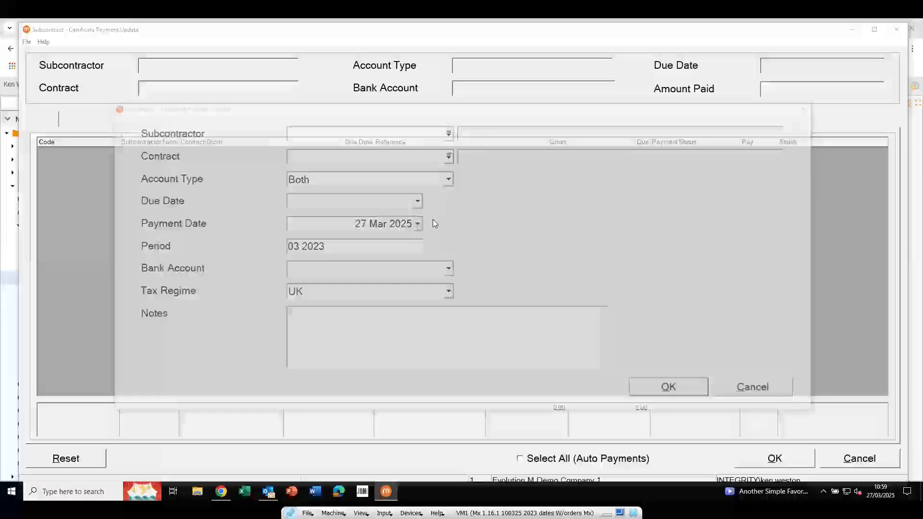
{"action": "left_click", "coordinate": [417, 202]}
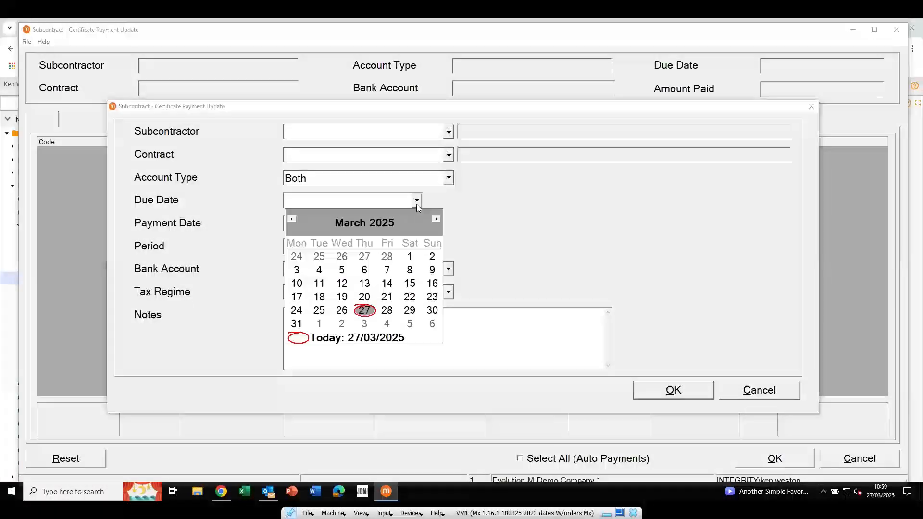
{"action": "left_click", "coordinate": [437, 221]}
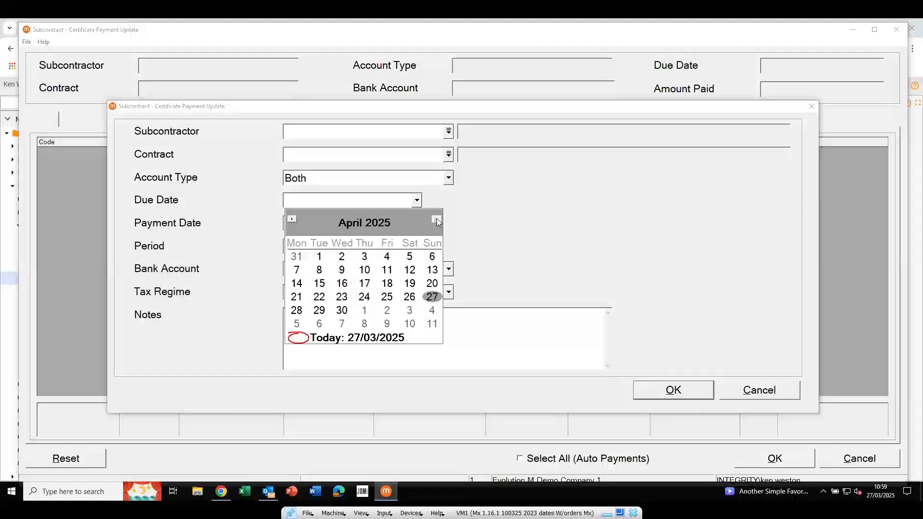
{"action": "left_click", "coordinate": [345, 310]}
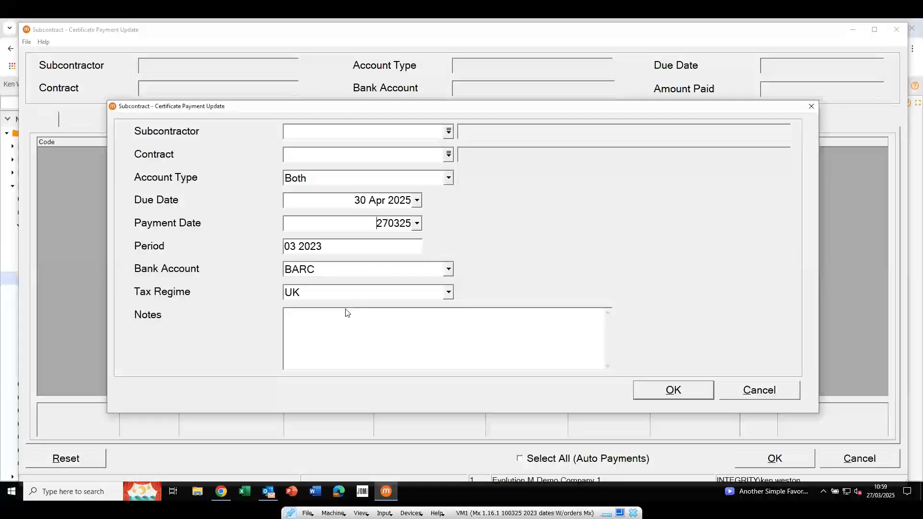
{"action": "left_click", "coordinate": [661, 391]}
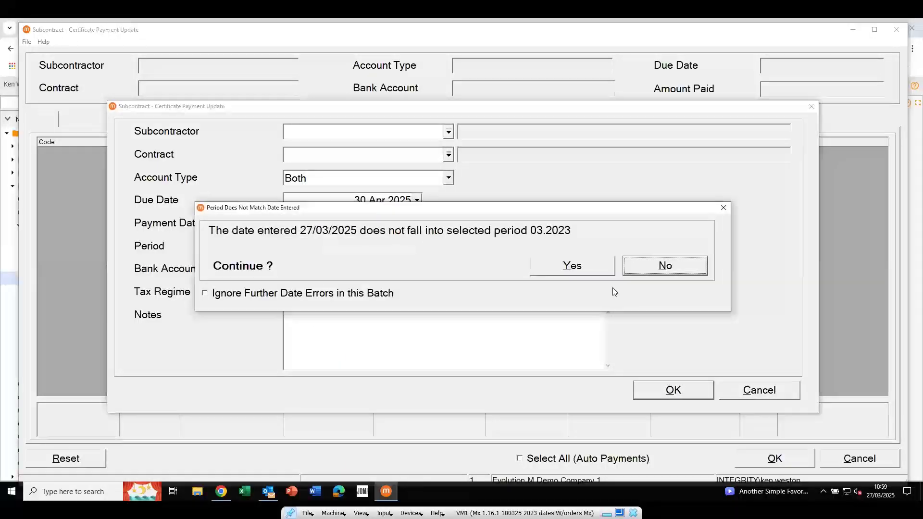
{"action": "left_click", "coordinate": [578, 267]}
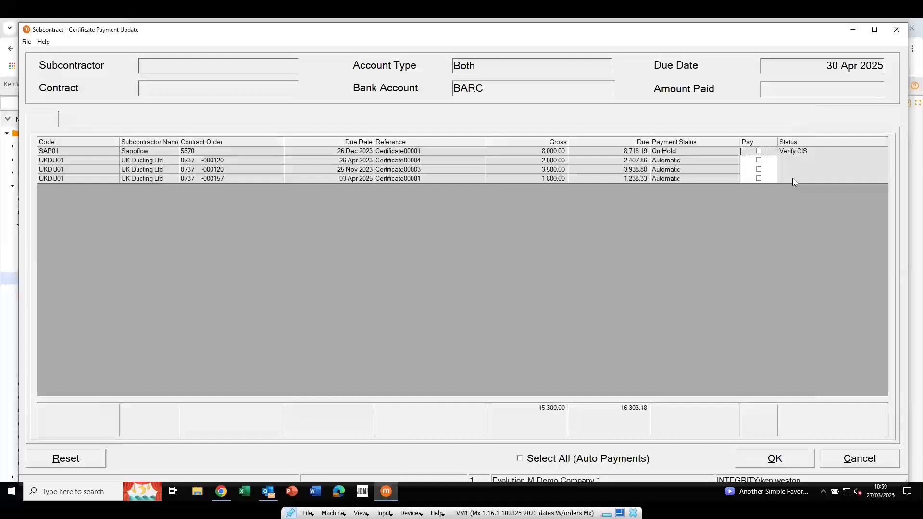
Mark UK Ducting Ltd's certificate due 03 Apr 2025 for payment and confirm the BACS payment summary
{"action": "left_click", "coordinate": [759, 179]}
{"action": "left_click", "coordinate": [770, 459]}
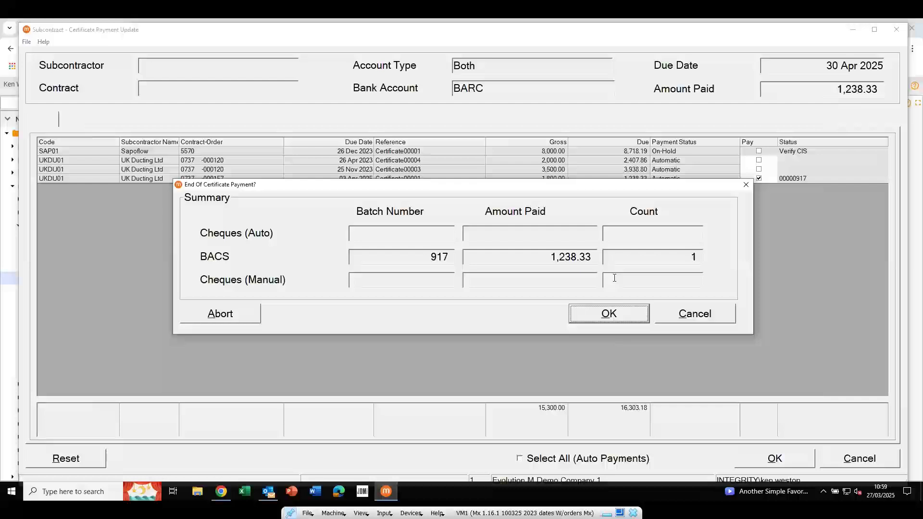
{"action": "left_click", "coordinate": [598, 314]}
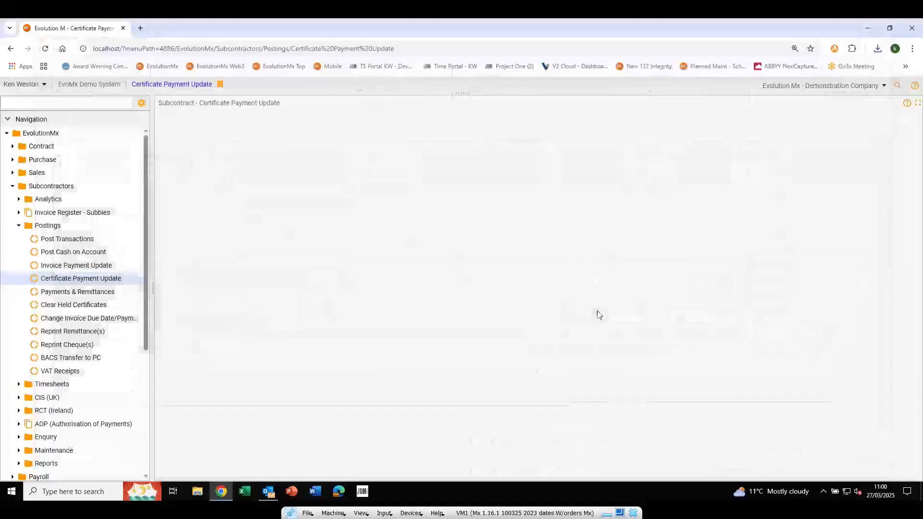
Generate the Payment Certificate for the 27 Mar 2025 BACS batch in Payments & Remittances, review it, and exit without printing
{"action": "left_click", "coordinate": [72, 291]}
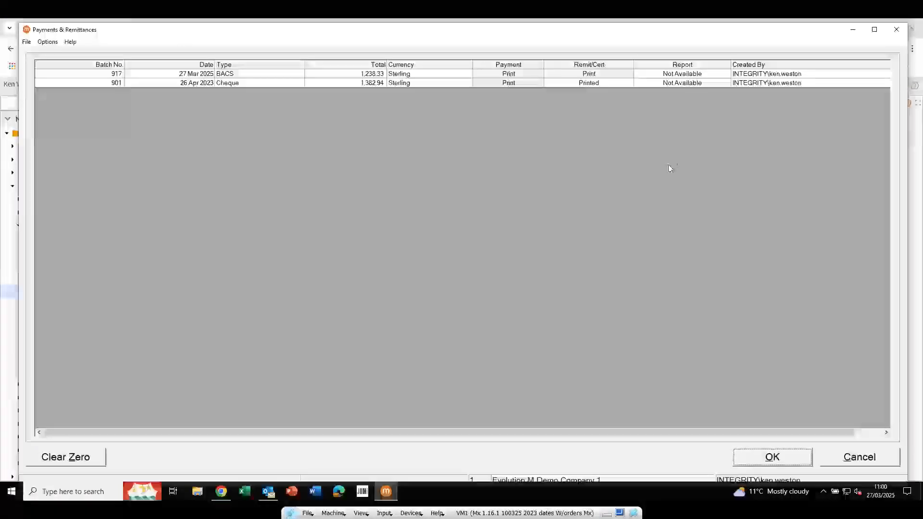
{"action": "left_click", "coordinate": [590, 74]}
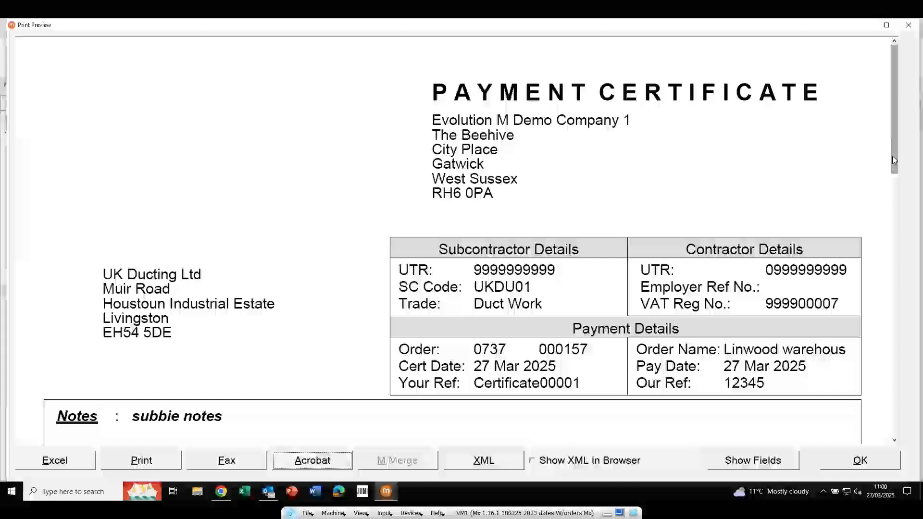
{"action": "left_click_drag", "start_coordinate": [892, 156], "coordinate": [895, 358]}
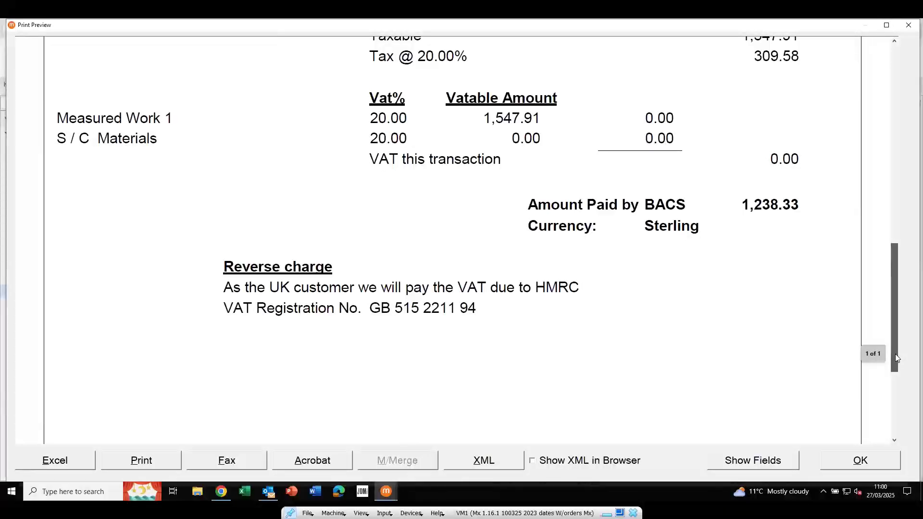
{"action": "left_click", "coordinate": [851, 460]}
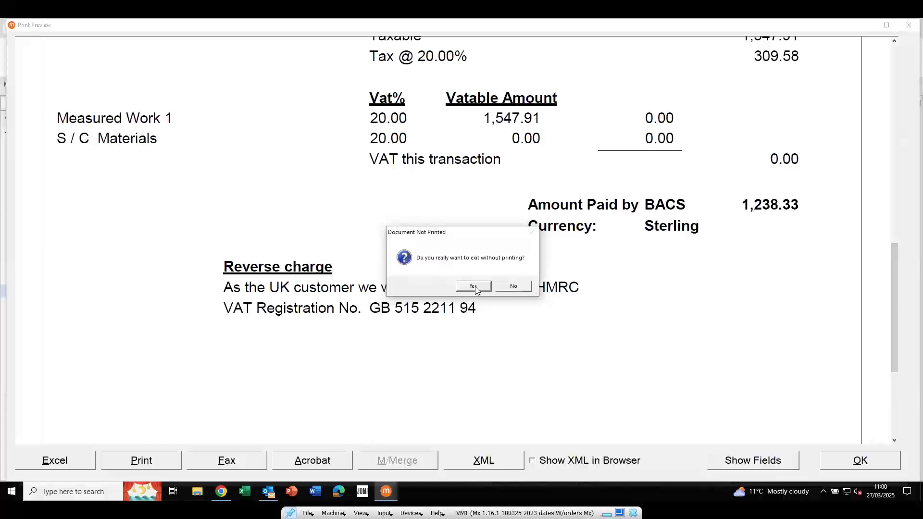
{"action": "left_click", "coordinate": [473, 287]}
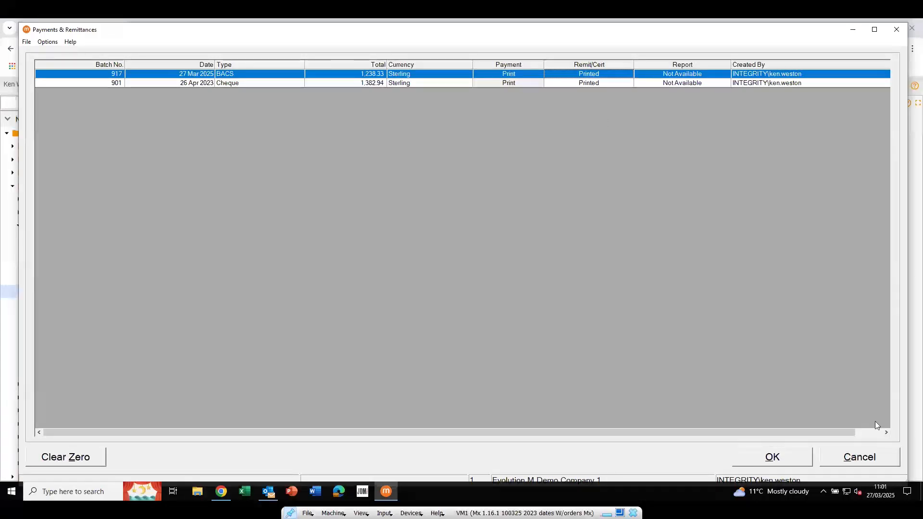
{"action": "left_click", "coordinate": [851, 465]}
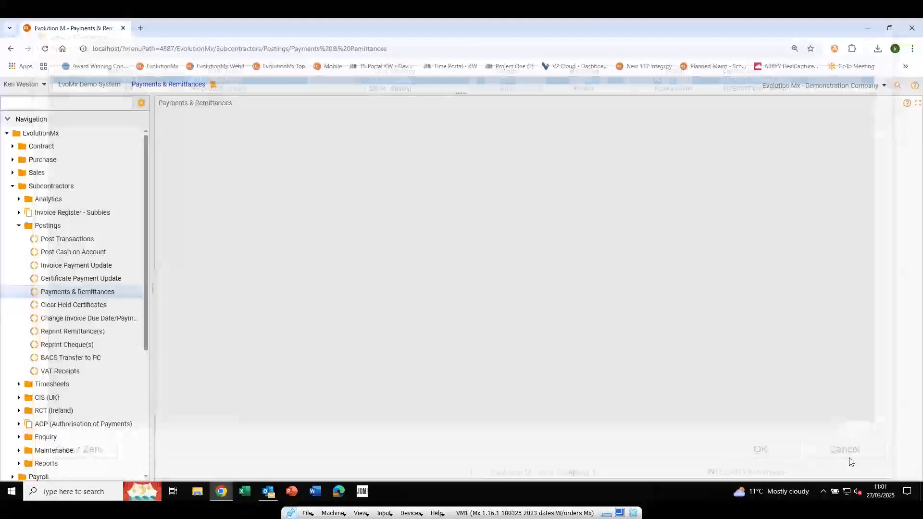
Drill down from the O/S Subbie Balances chart on the Subcontractor Dashboard to ABC Roofing Ltd's transactions
{"action": "left_click", "coordinate": [49, 187]}
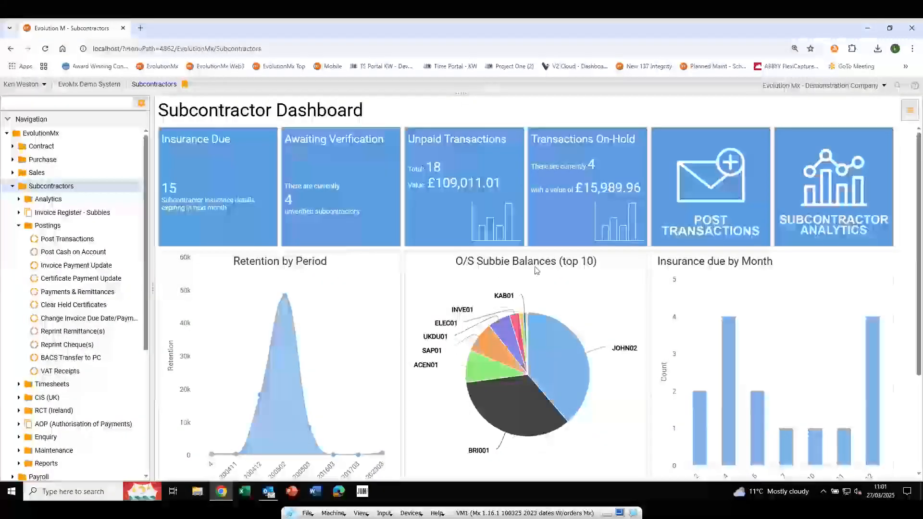
{"action": "left_click", "coordinate": [531, 331]}
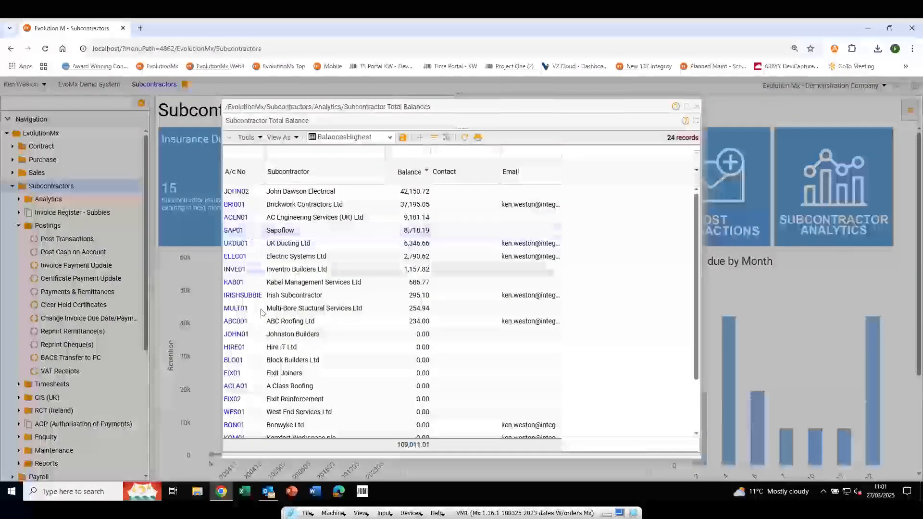
{"action": "left_click", "coordinate": [232, 326]}
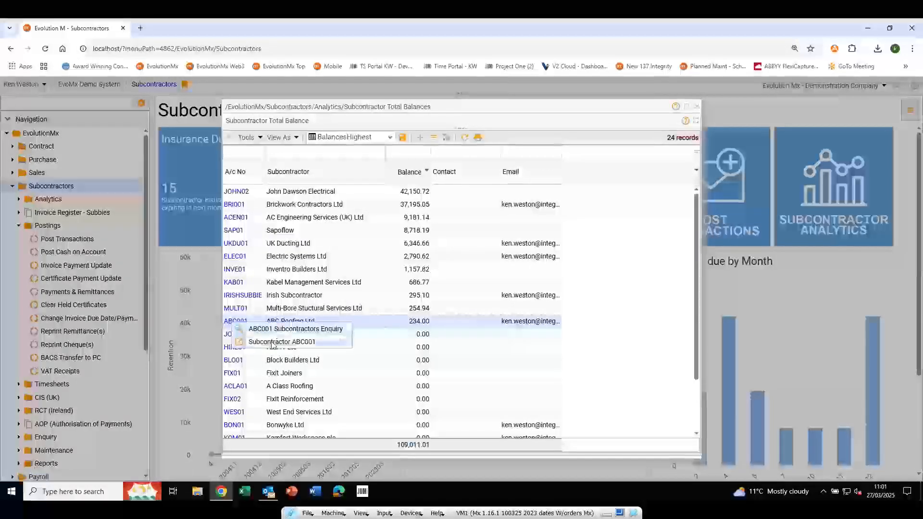
{"action": "left_click", "coordinate": [282, 342]}
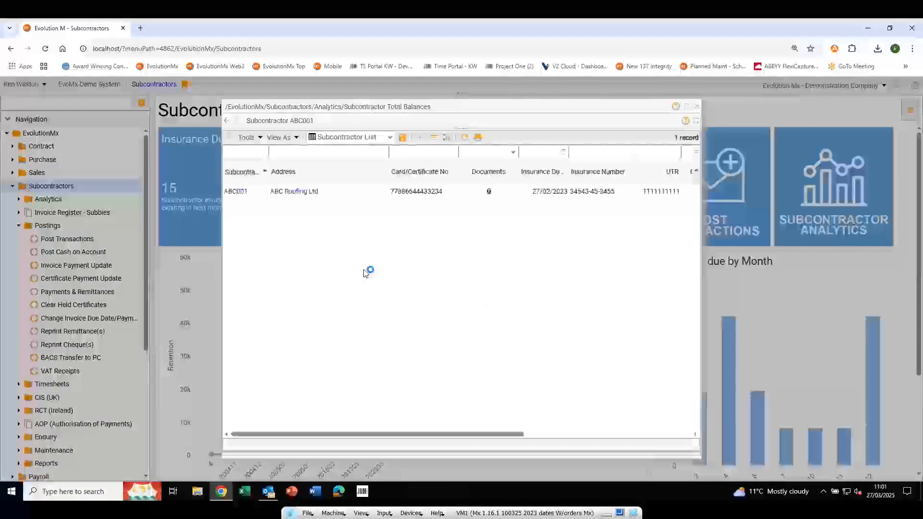
{"action": "left_click", "coordinate": [236, 192]}
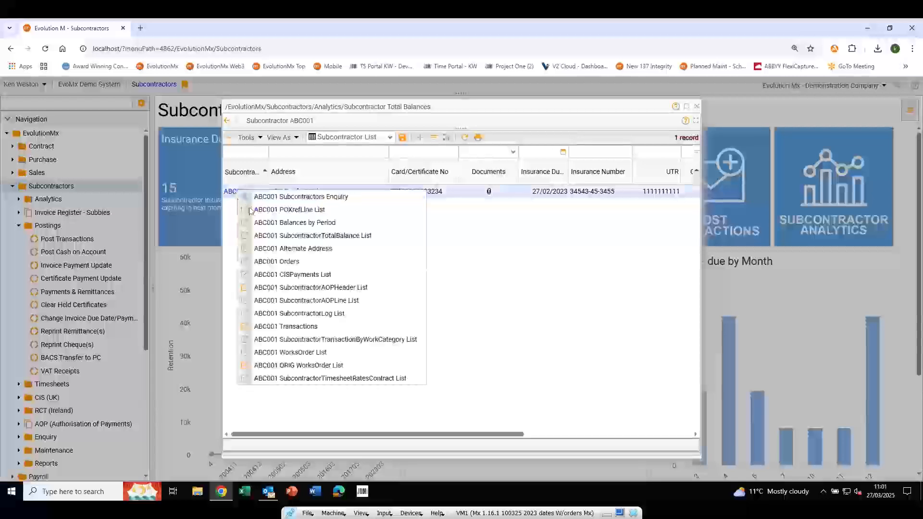
{"action": "left_click", "coordinate": [303, 326]}
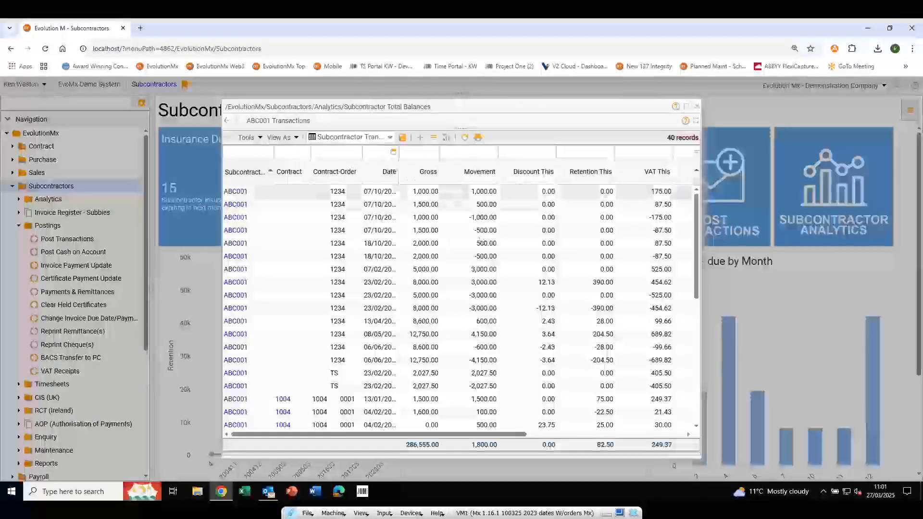
Sort ABC Roofing Ltd's transactions by newest date, view the invoice attached to the latest one, and close the document and transactions
{"action": "left_click", "coordinate": [380, 168]}
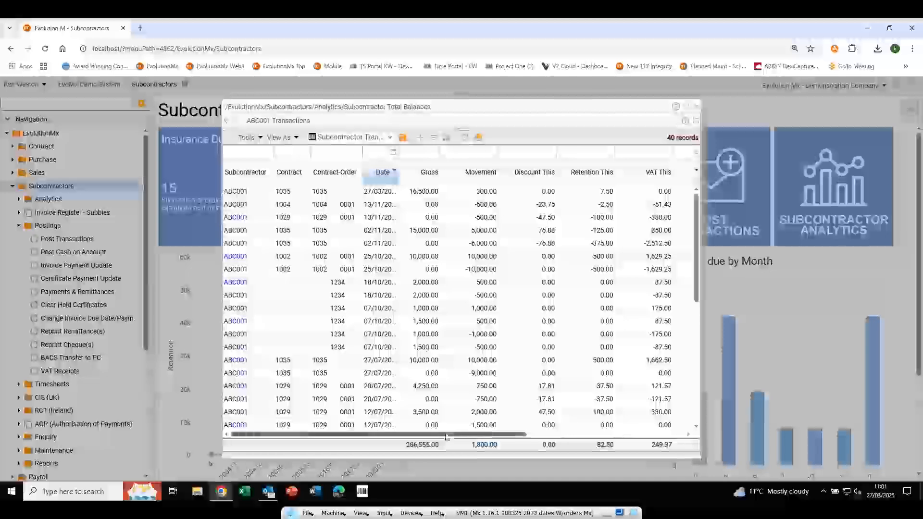
{"action": "left_click_drag", "start_coordinate": [447, 436], "coordinate": [615, 438]}
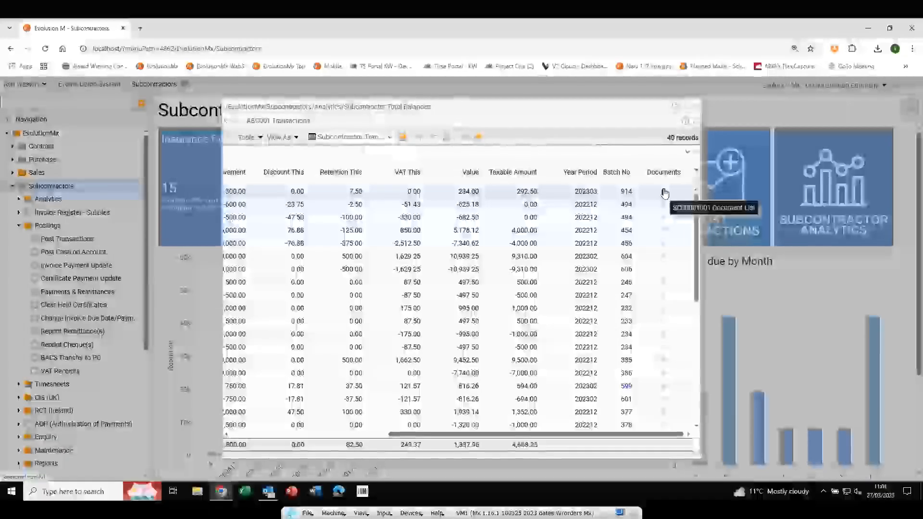
{"action": "left_click", "coordinate": [665, 193]}
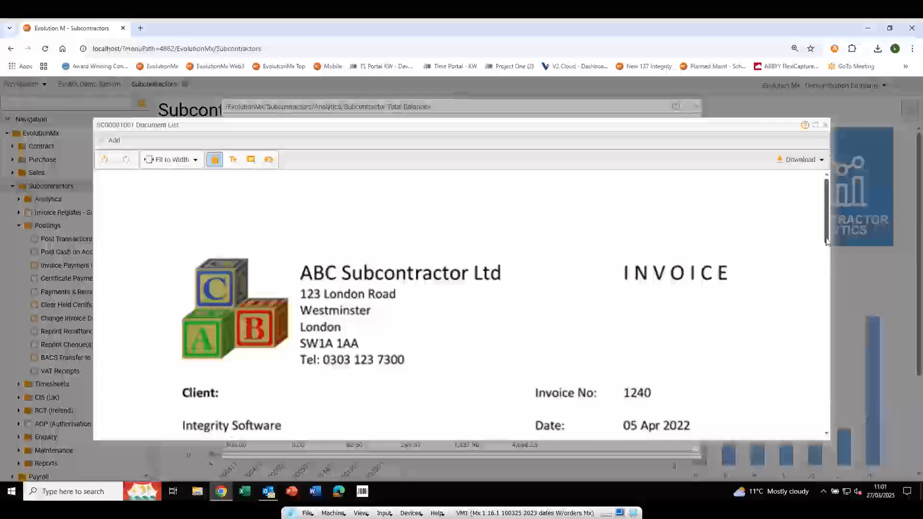
{"action": "scroll", "coordinate": [826, 238], "scroll_direction": "down", "scroll_amount": 2}
{"action": "scroll", "coordinate": [825, 243], "scroll_direction": "up", "scroll_amount": 2}
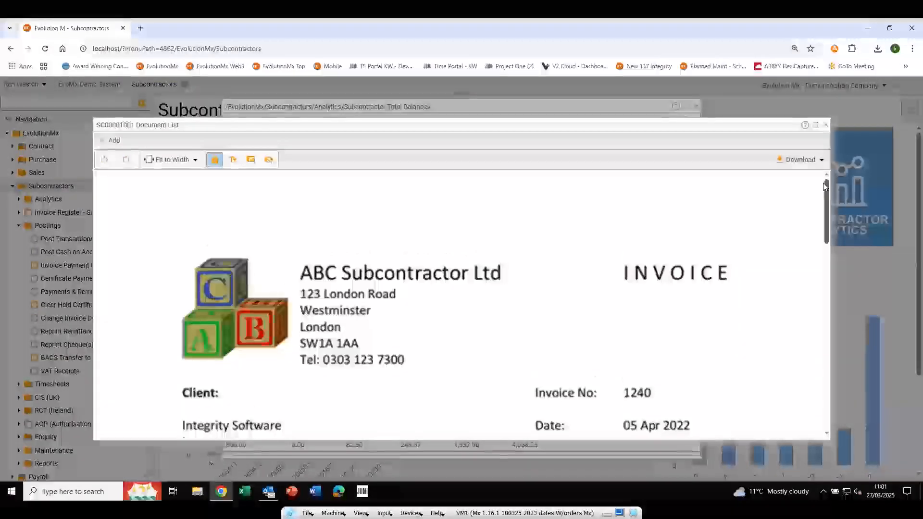
{"action": "left_click", "coordinate": [824, 126]}
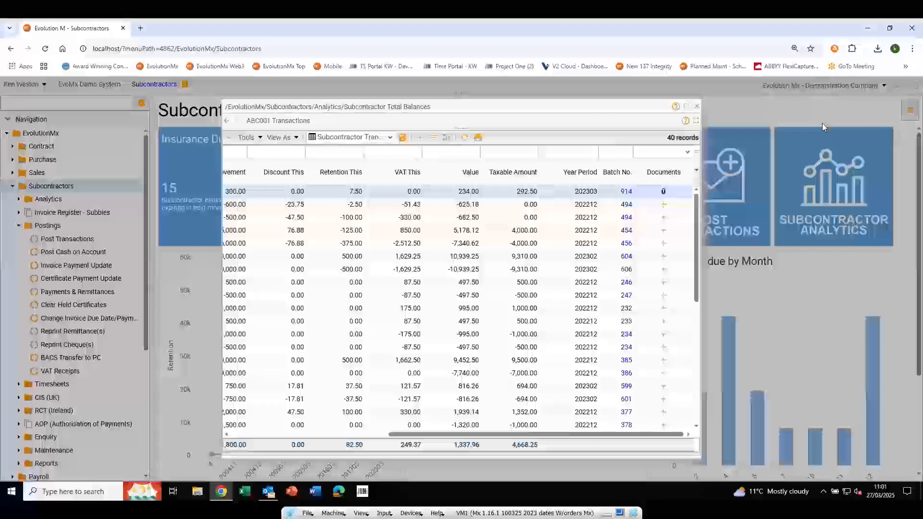
{"action": "left_click", "coordinate": [696, 107]}
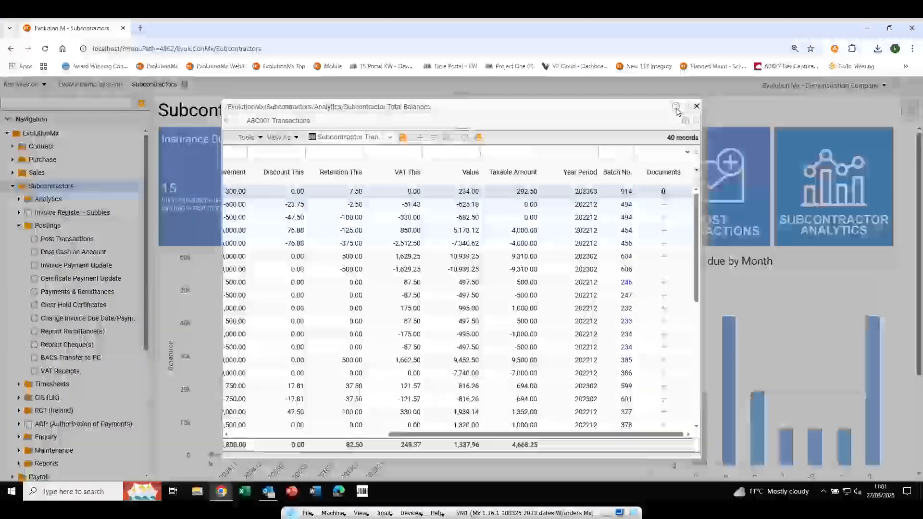
Drill down from the O/S Subbie Balances chart to UK Ducting Ltd's subcontractor record and open its transactions
{"action": "left_click", "coordinate": [562, 353]}
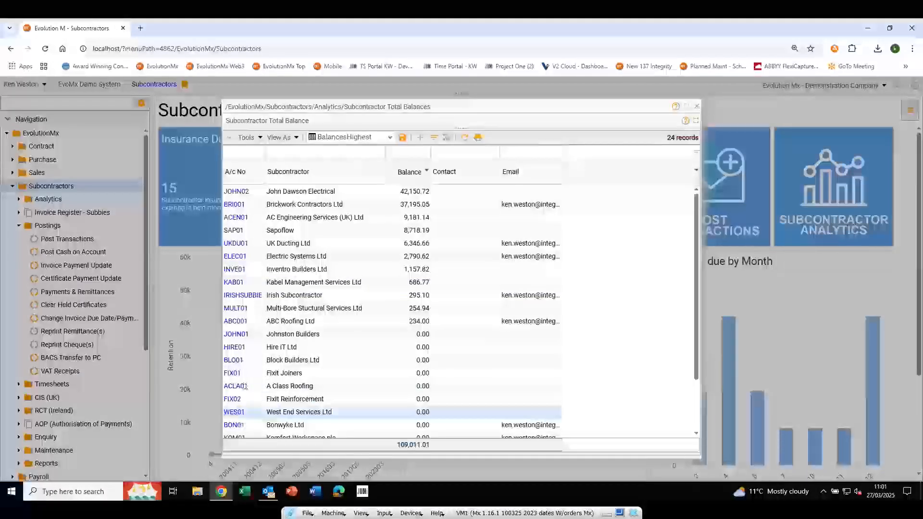
{"action": "left_click", "coordinate": [240, 245]}
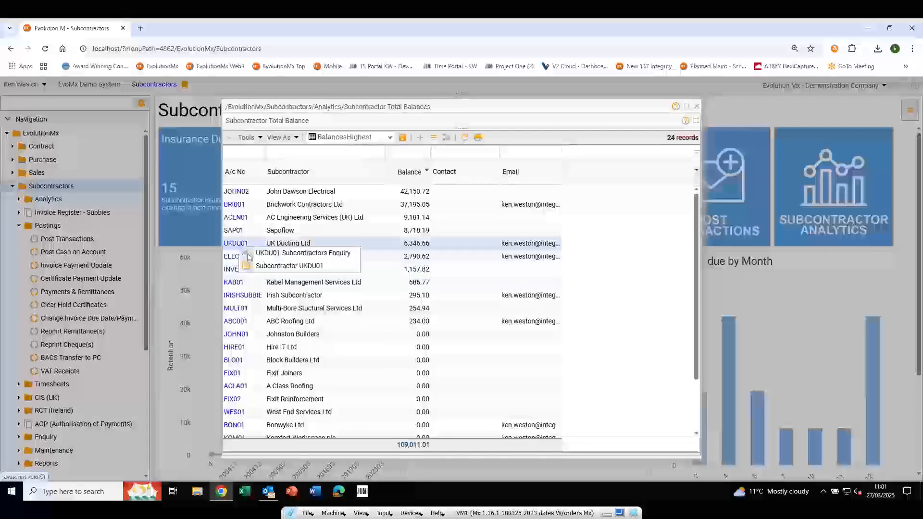
{"action": "left_click", "coordinate": [258, 268]}
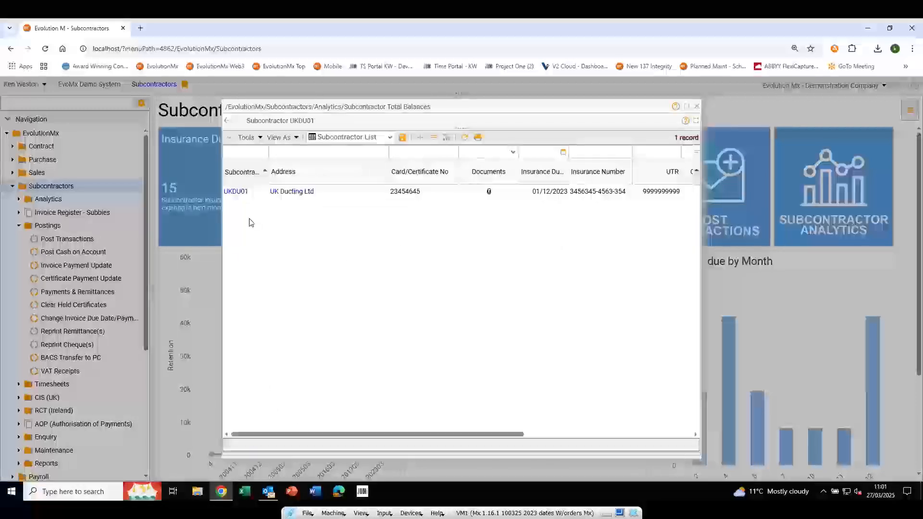
{"action": "left_click", "coordinate": [238, 192]}
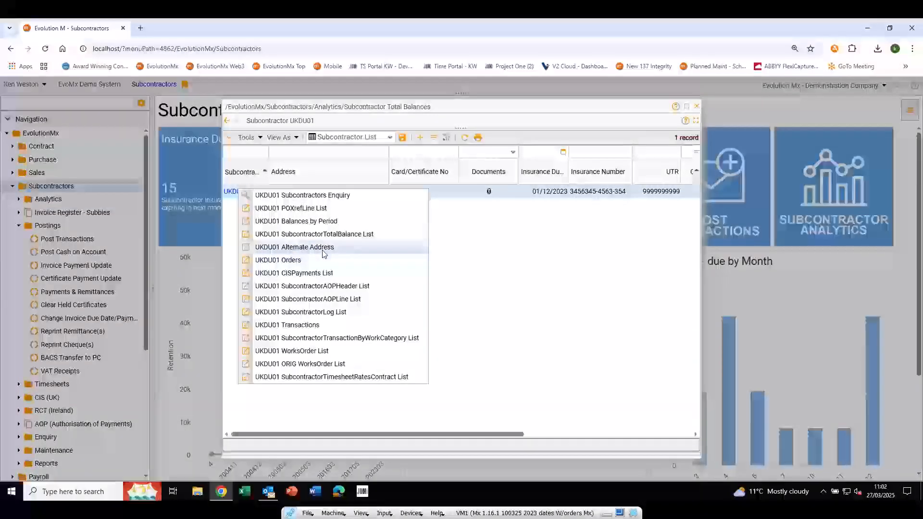
{"action": "left_click", "coordinate": [317, 326]}
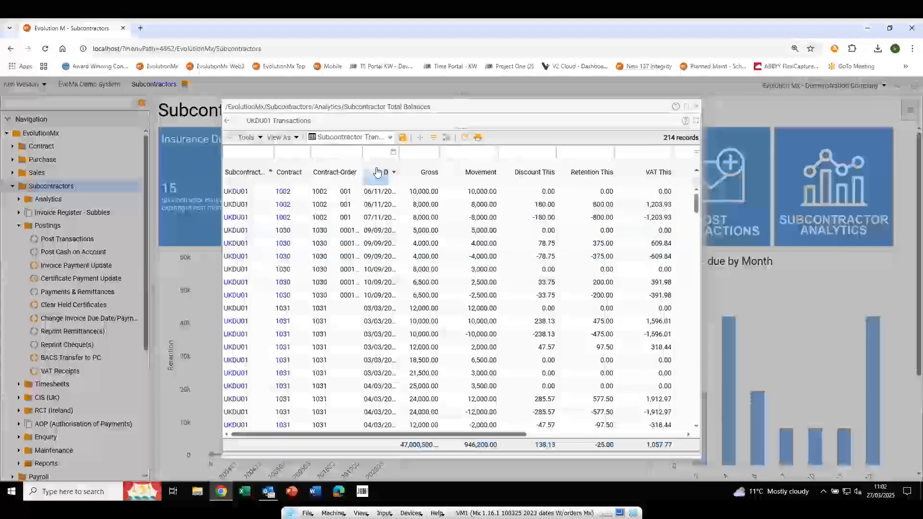
Sort UK Ducting Ltd's transactions by newest date, view the payment certificate attached to batch 916, and close the document and transactions
{"action": "left_click", "coordinate": [377, 172]}
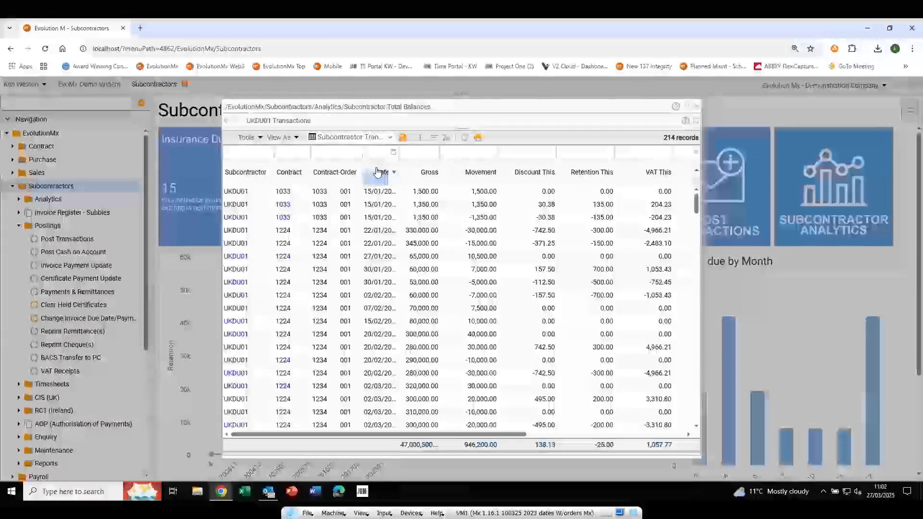
{"action": "left_click", "coordinate": [377, 172]}
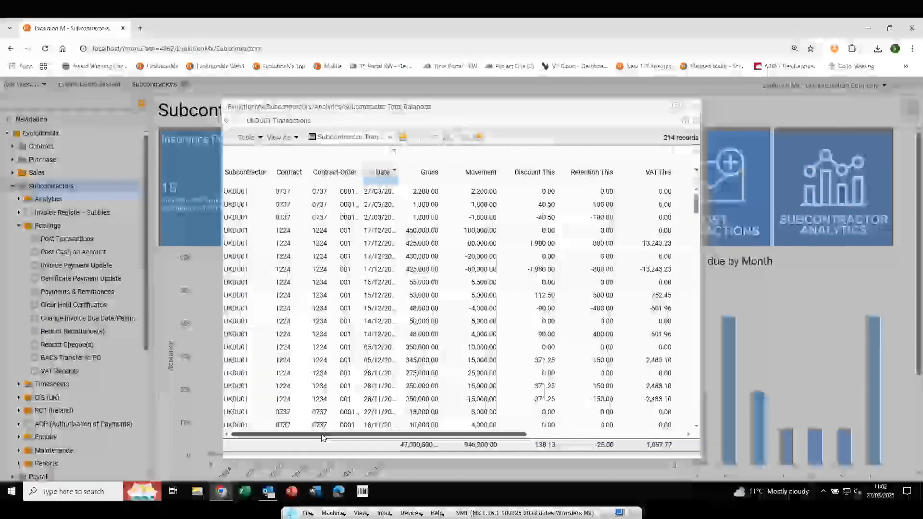
{"action": "left_click_drag", "start_coordinate": [322, 436], "coordinate": [507, 435]}
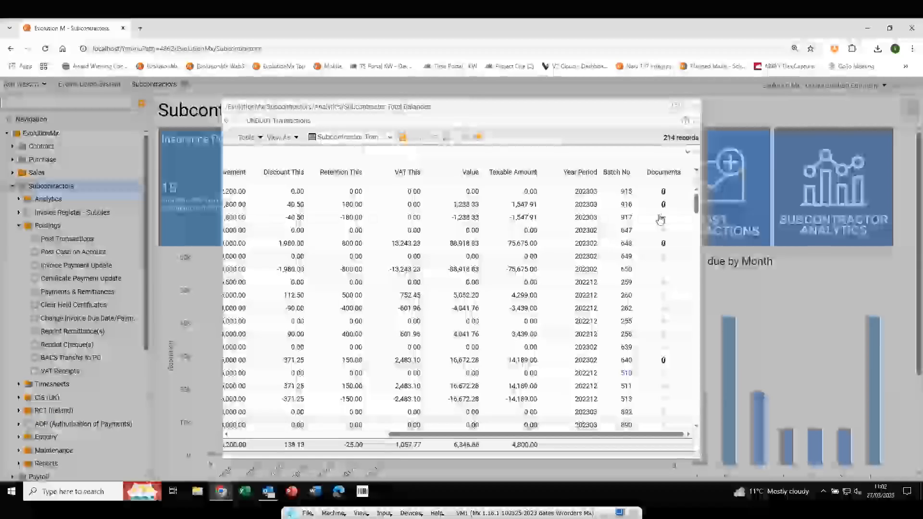
{"action": "left_click", "coordinate": [664, 207]}
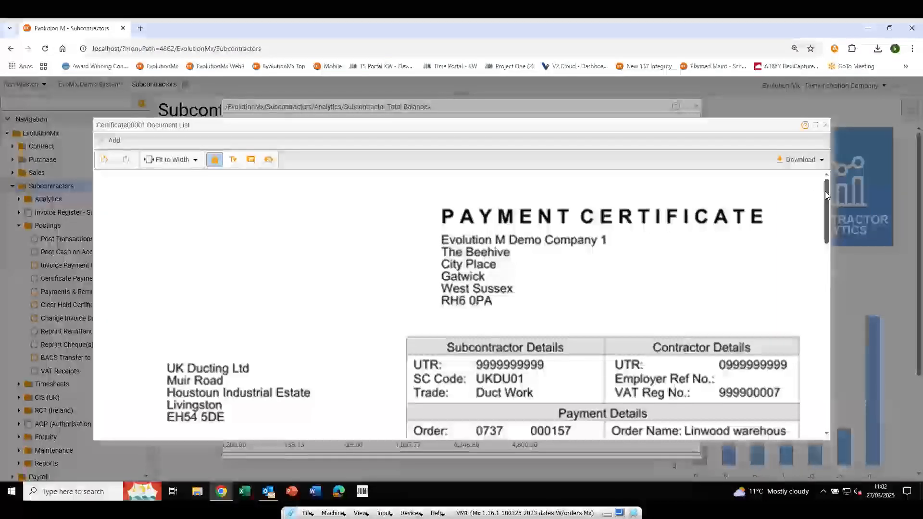
{"action": "left_click", "coordinate": [826, 125]}
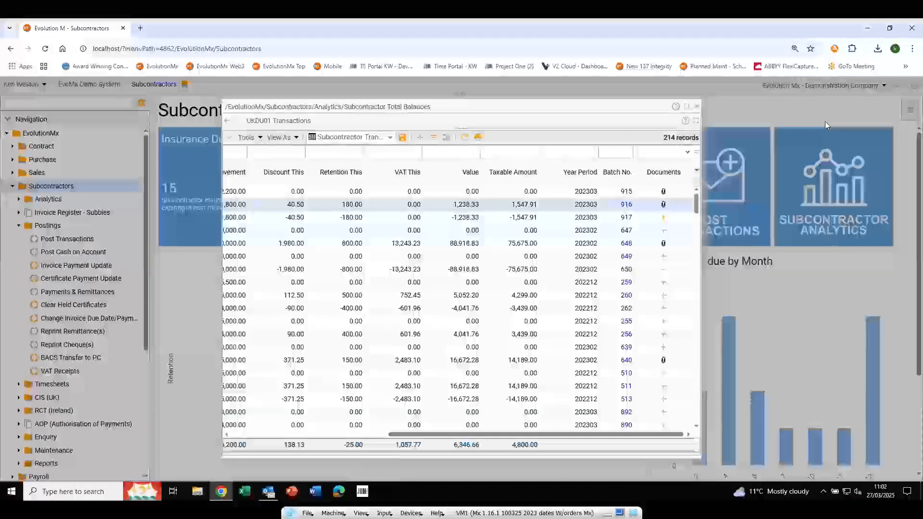
{"action": "left_click", "coordinate": [697, 106]}
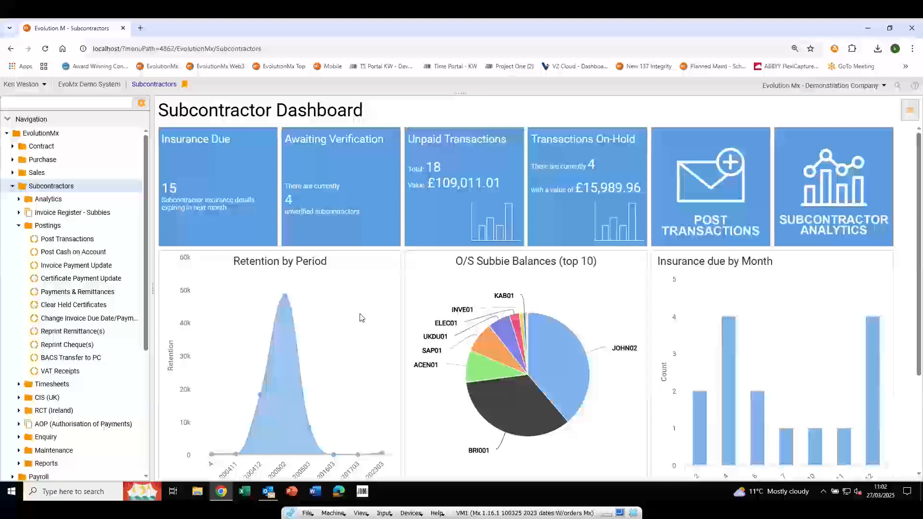
Open the Contract Performance view from the Contract module's analytics
{"action": "left_click", "coordinate": [12, 186]}
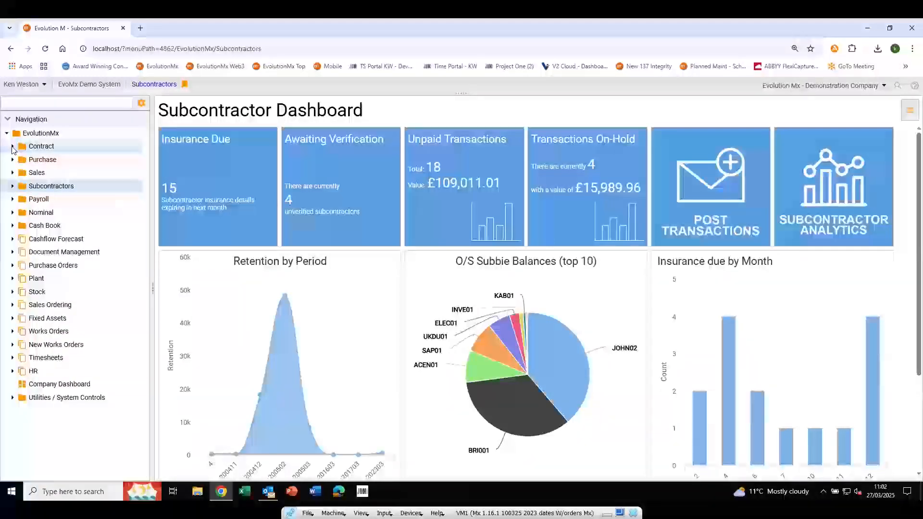
{"action": "left_click", "coordinate": [13, 146]}
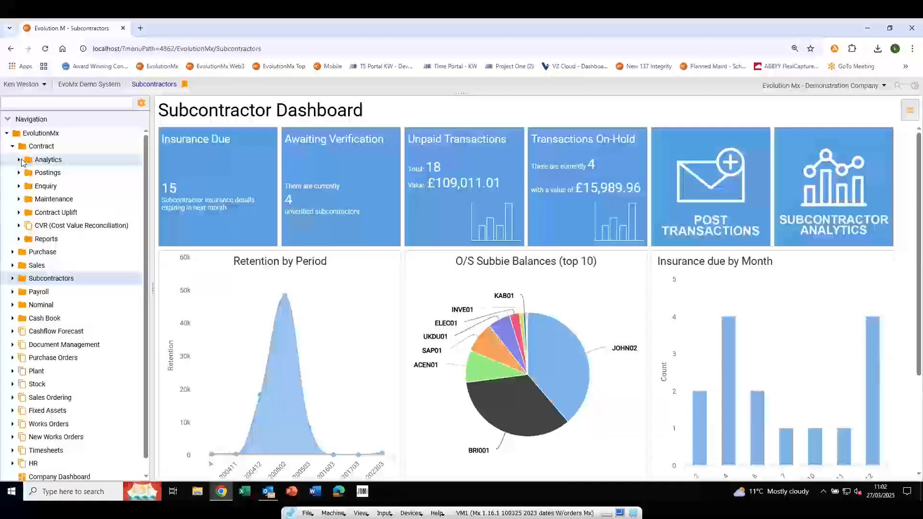
{"action": "left_click", "coordinate": [19, 160]}
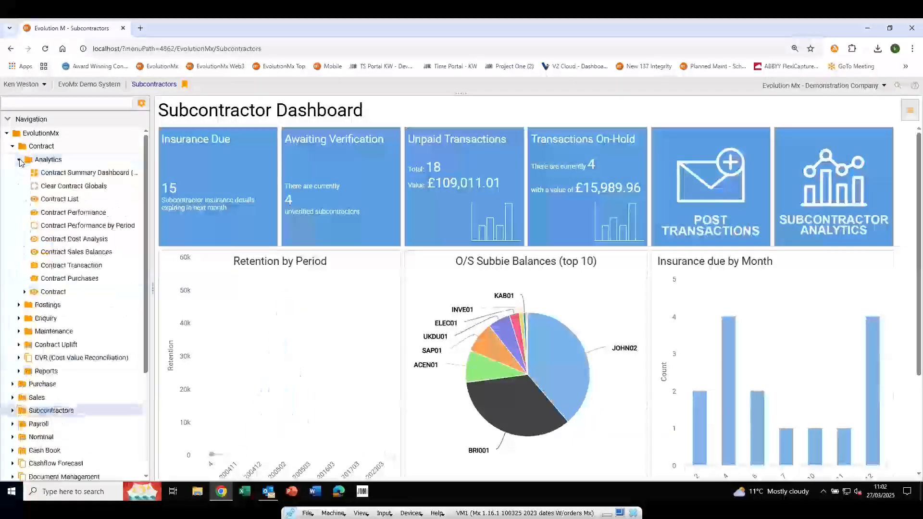
{"action": "left_click", "coordinate": [53, 213]}
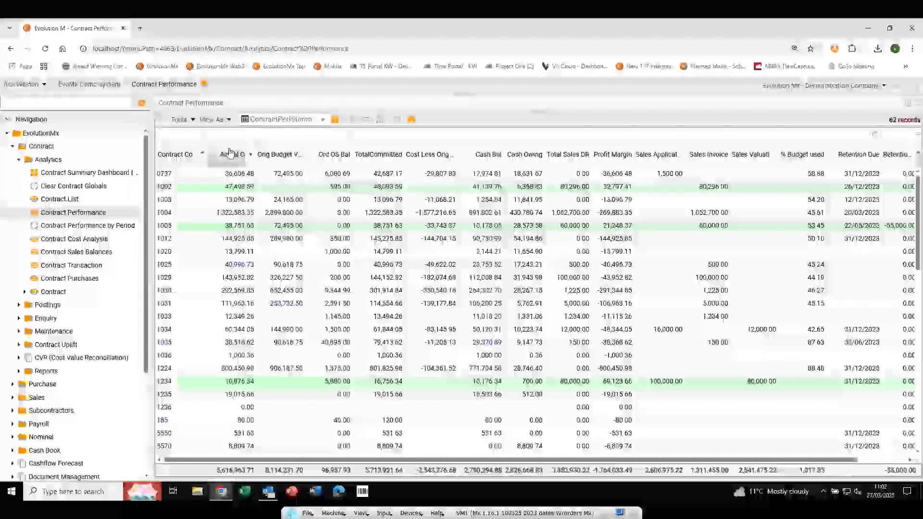
Drill down from contract 0737's actual cost through Supply & Fix Sub-Contractors to the SF-DU transactions
{"action": "left_click", "coordinate": [239, 176]}
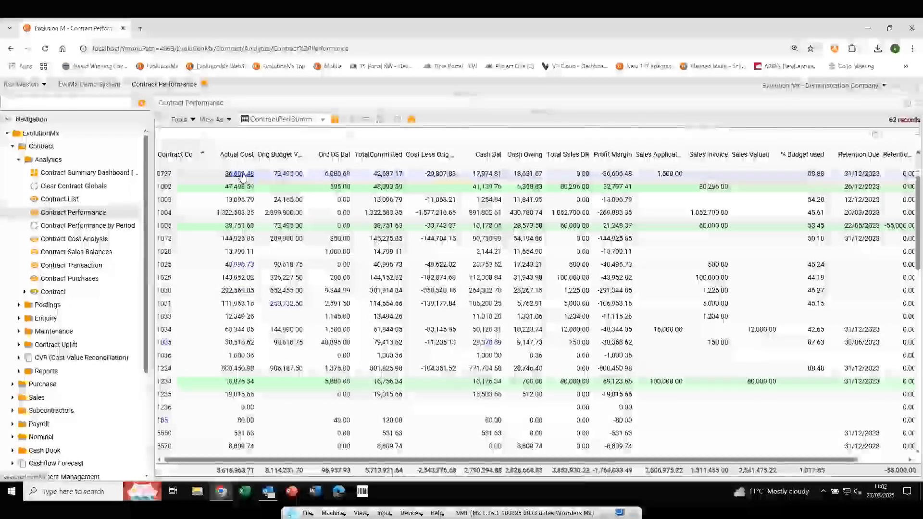
{"action": "left_click", "coordinate": [241, 174]}
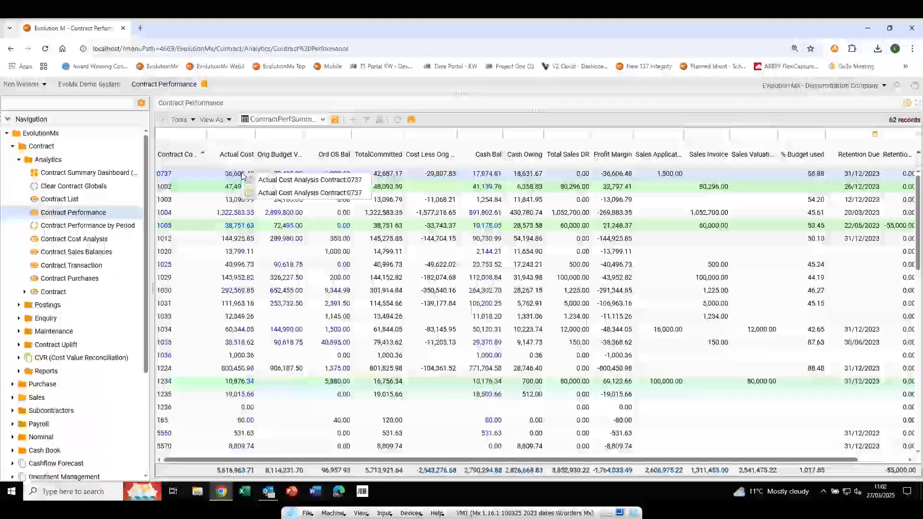
{"action": "left_click", "coordinate": [280, 180]}
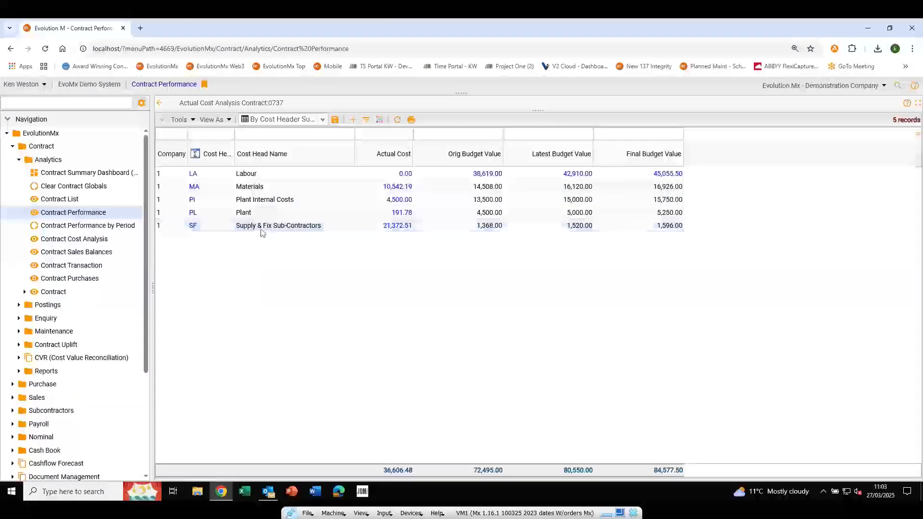
{"action": "left_click", "coordinate": [399, 226]}
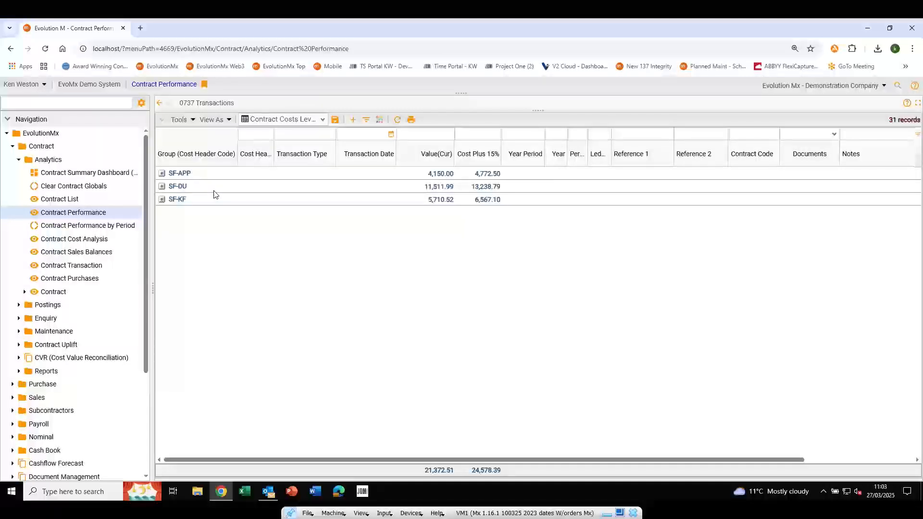
{"action": "left_click", "coordinate": [162, 187]}
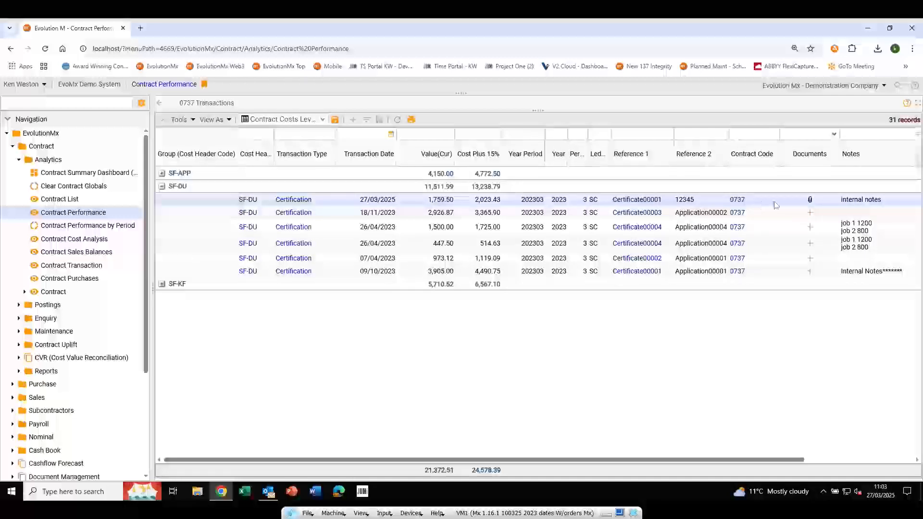
View the payment certificate attached to the 27/03/2025 SF-DU certification, close it, and return to the Subcontractors dashboard
{"action": "left_click", "coordinate": [811, 200]}
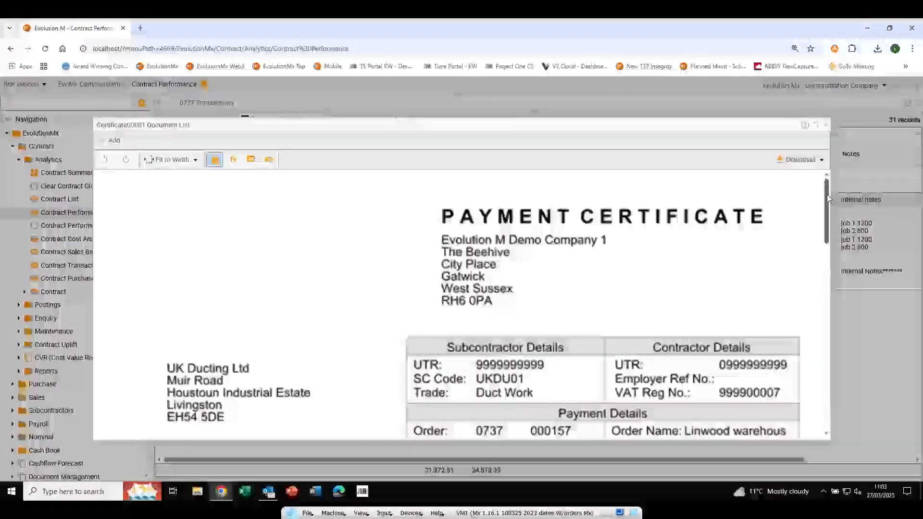
{"action": "left_click_drag", "start_coordinate": [828, 197], "coordinate": [827, 136]}
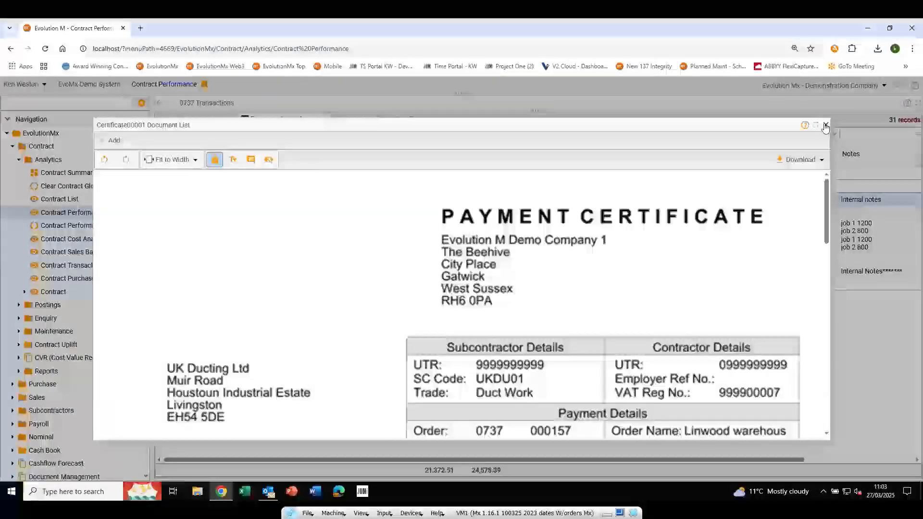
{"action": "left_click", "coordinate": [826, 126]}
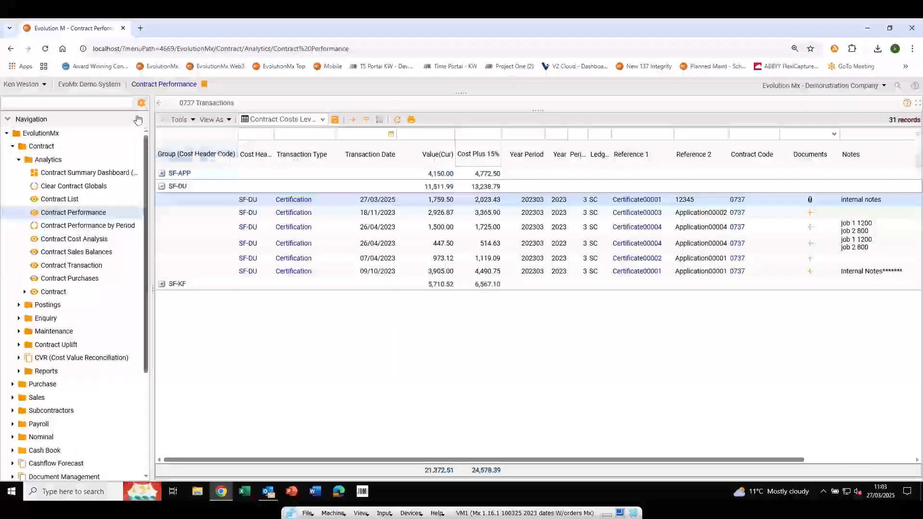
{"action": "left_click", "coordinate": [160, 104]}
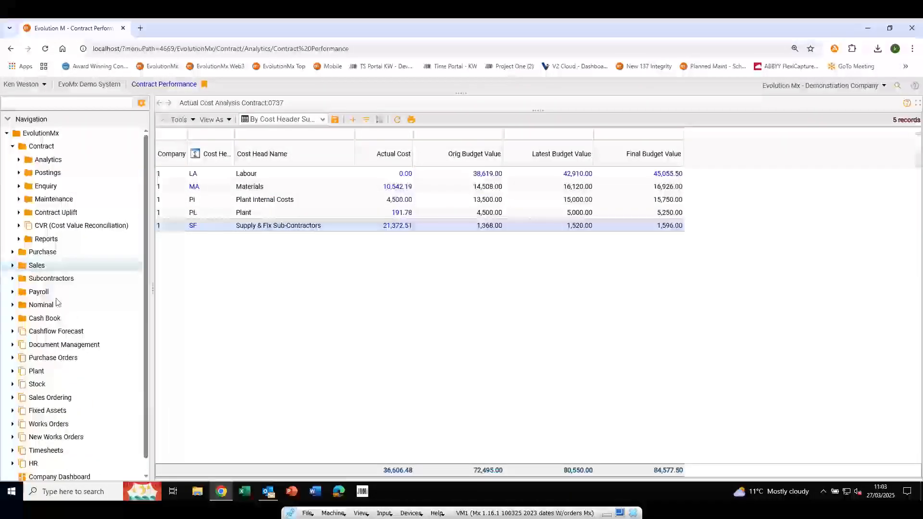
{"action": "left_click", "coordinate": [64, 279]}
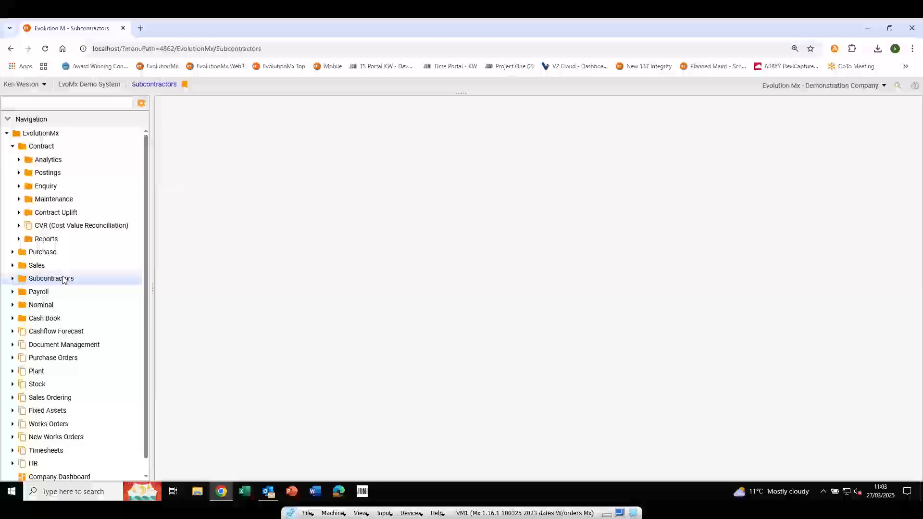